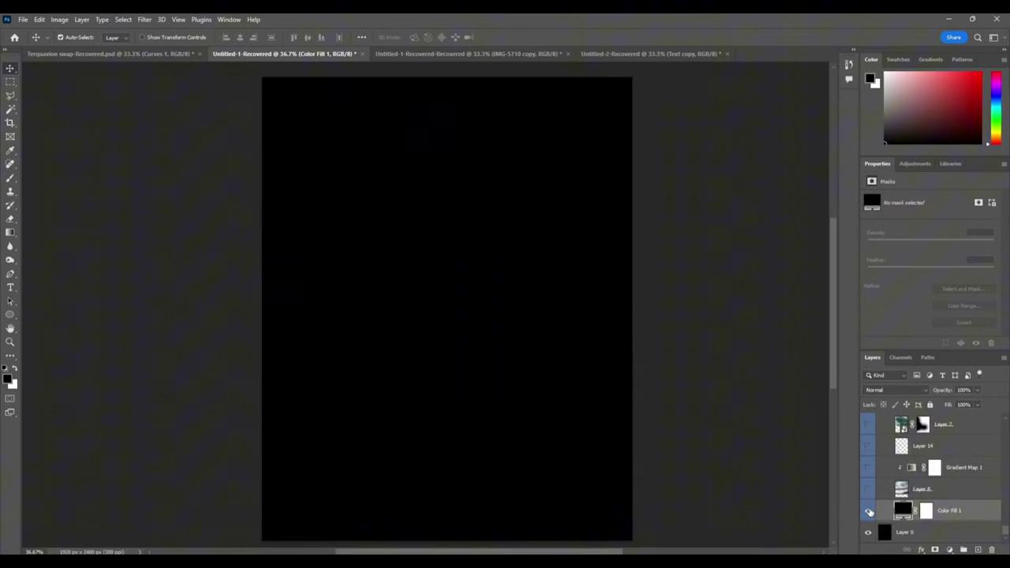
- Toggle the Layer 8 cloudy sky photo off and on to compare it
click(868, 489)
click(868, 490)
click(868, 489)
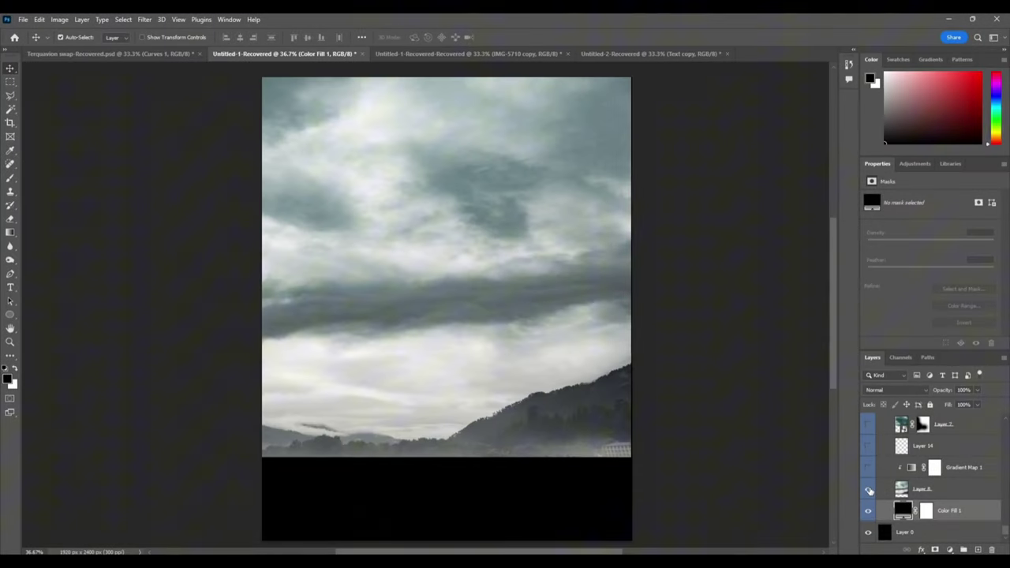
click(869, 490)
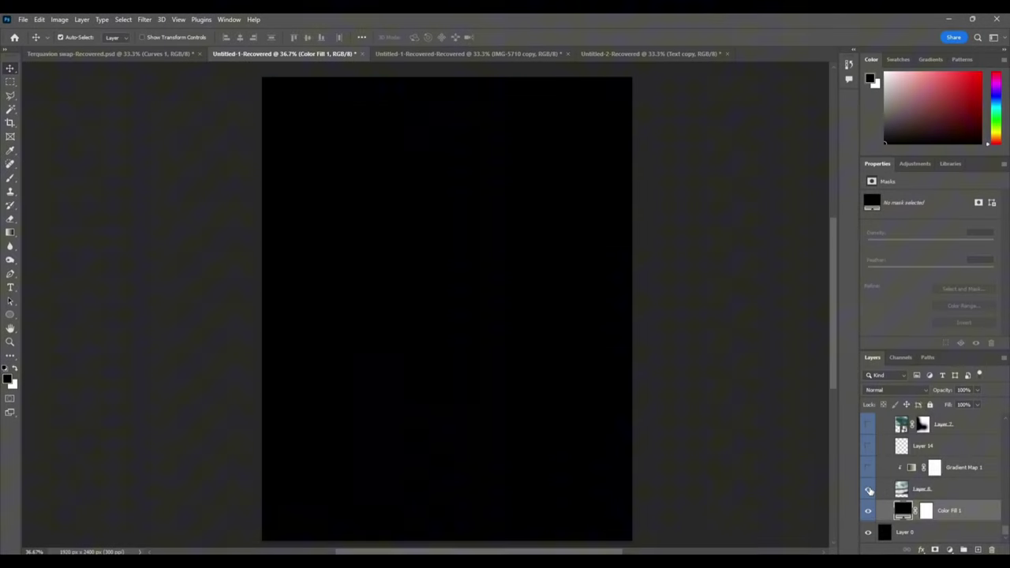
click(868, 490)
click(891, 489)
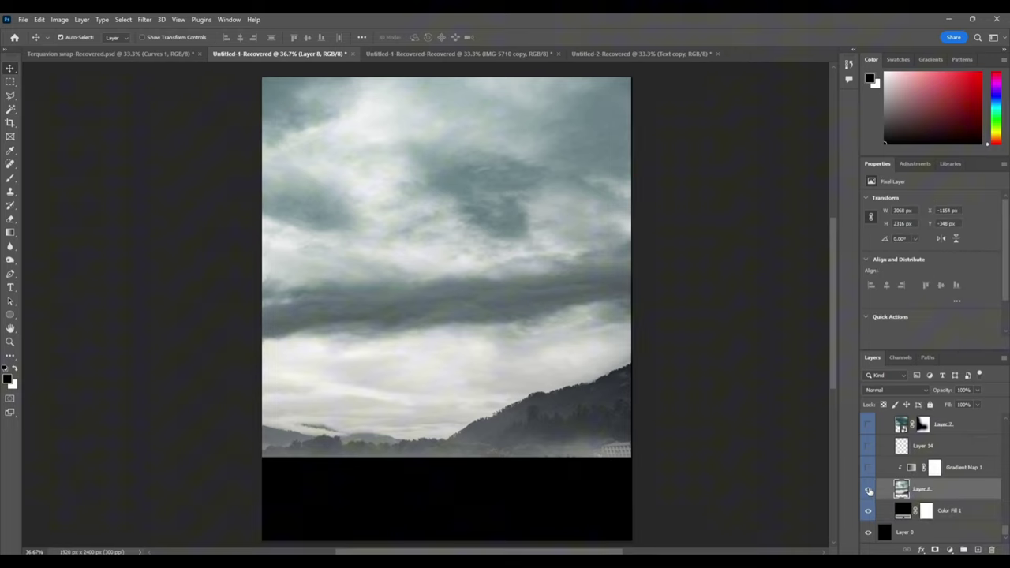
click(868, 490)
click(868, 490)
click(868, 490)
click(868, 490)
- Show the Gradient Map 1 blue-grey tint and review its colours in the Gradient Editor
click(968, 473)
click(868, 467)
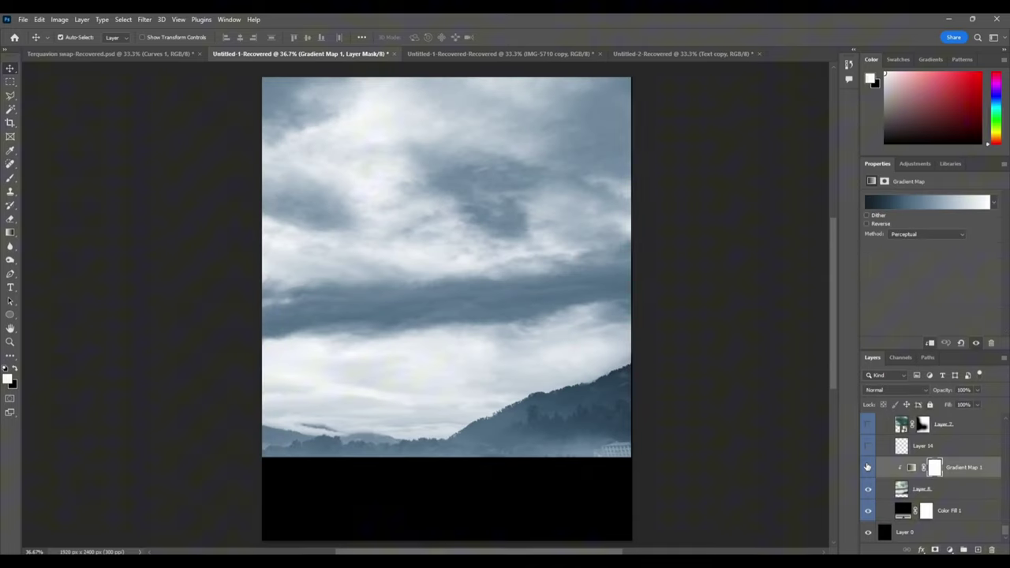
click(868, 467)
click(867, 467)
click(949, 550)
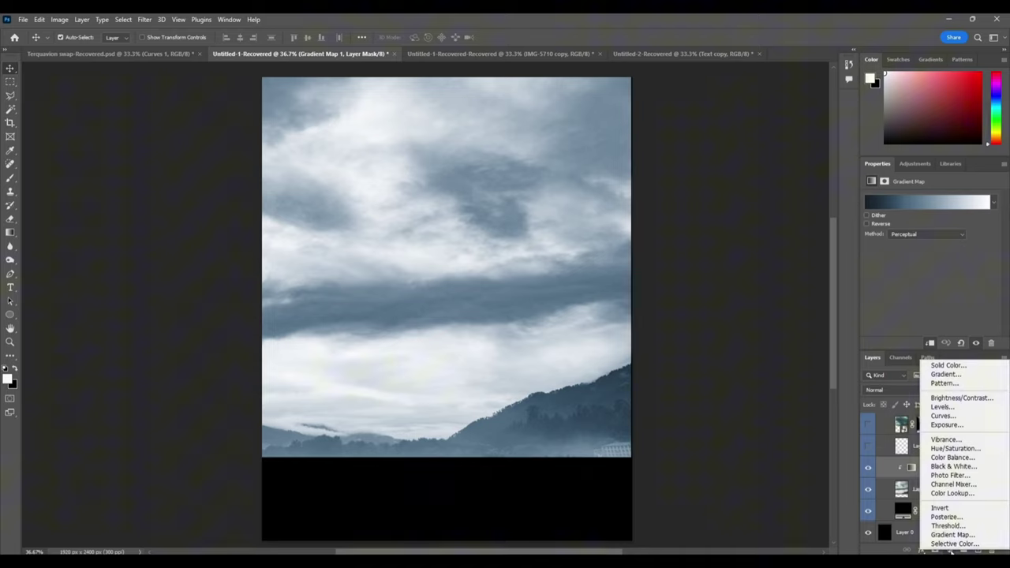
click(871, 456)
click(903, 201)
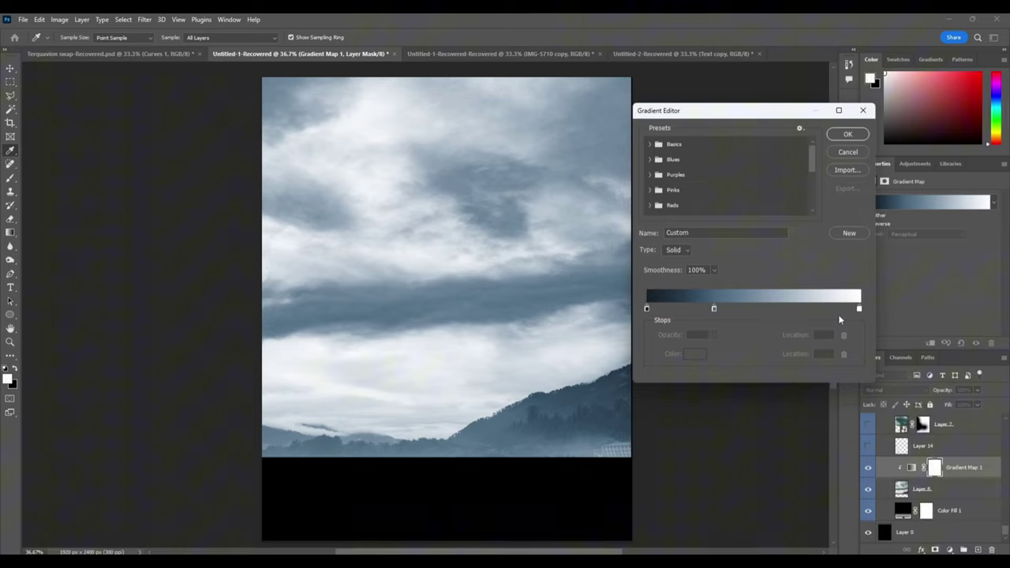
click(847, 133)
- Show Layer 14's soft white glow at the bottom-left
click(867, 446)
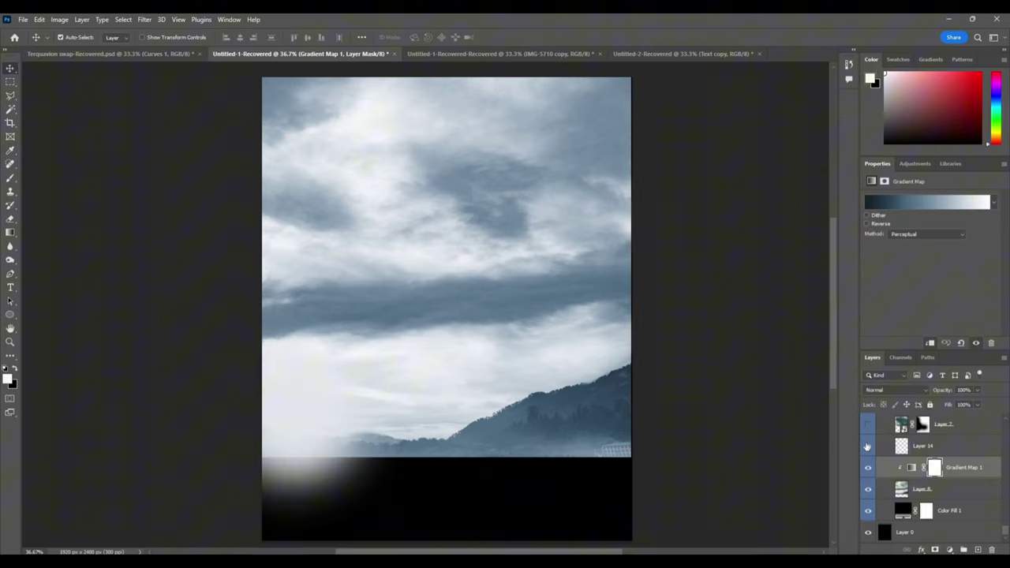
click(867, 446)
click(868, 446)
scroll(866, 447, up, 2)
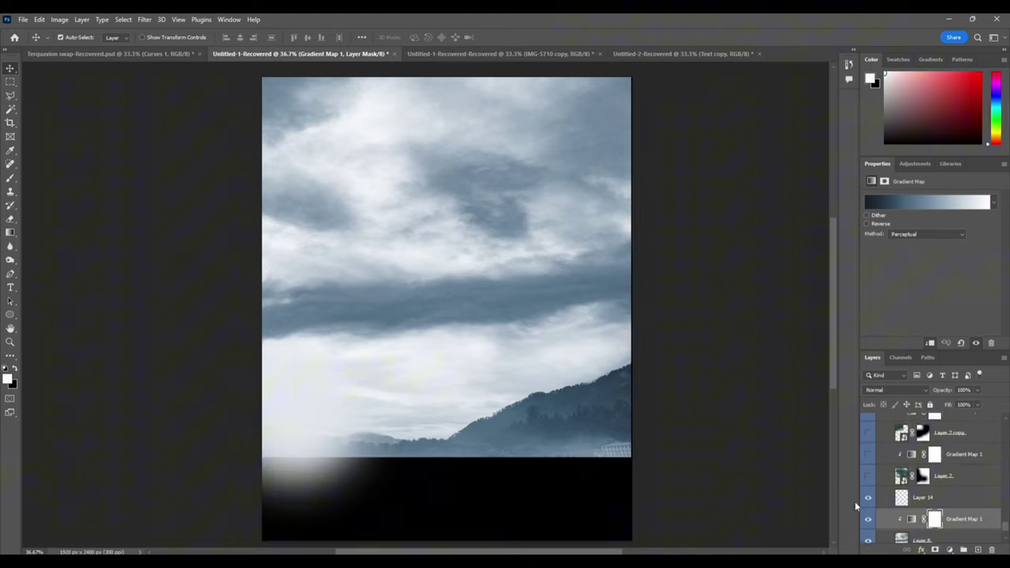
- Show Layer 7's dark storm clouds with the Gradient Map 1 tint kept visible
click(935, 502)
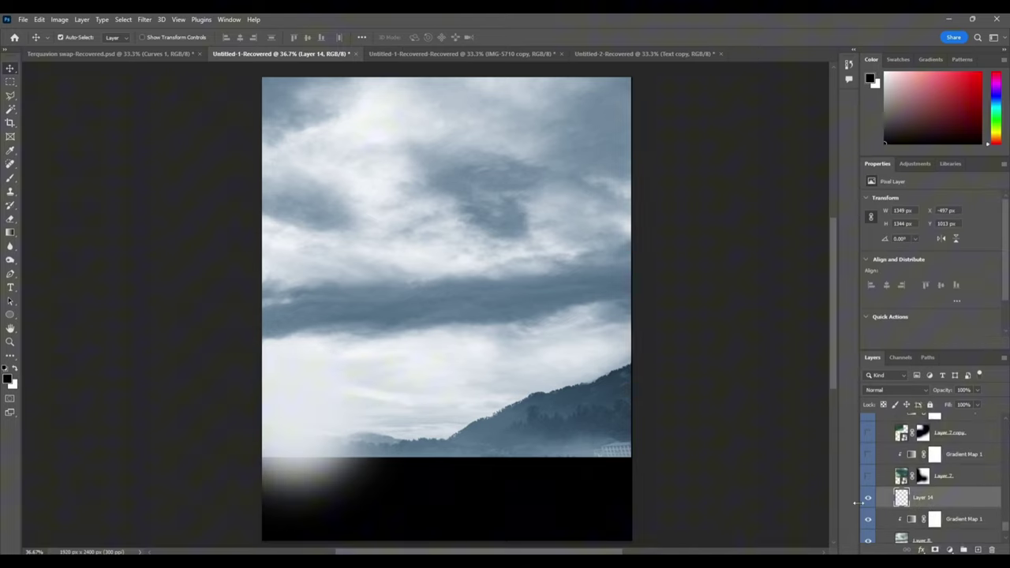
click(867, 475)
click(868, 475)
click(867, 475)
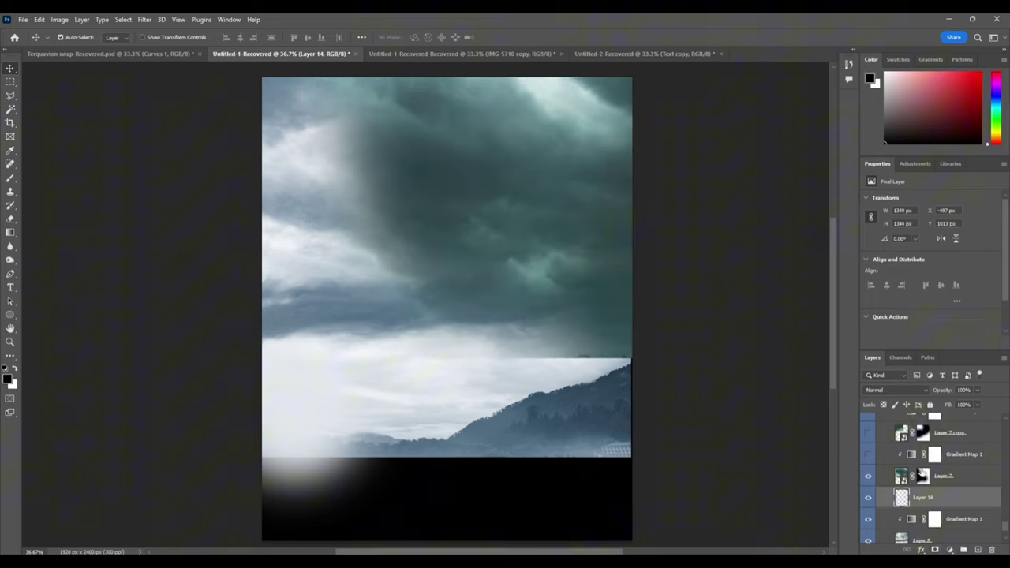
click(923, 475)
click(868, 474)
click(868, 475)
click(867, 454)
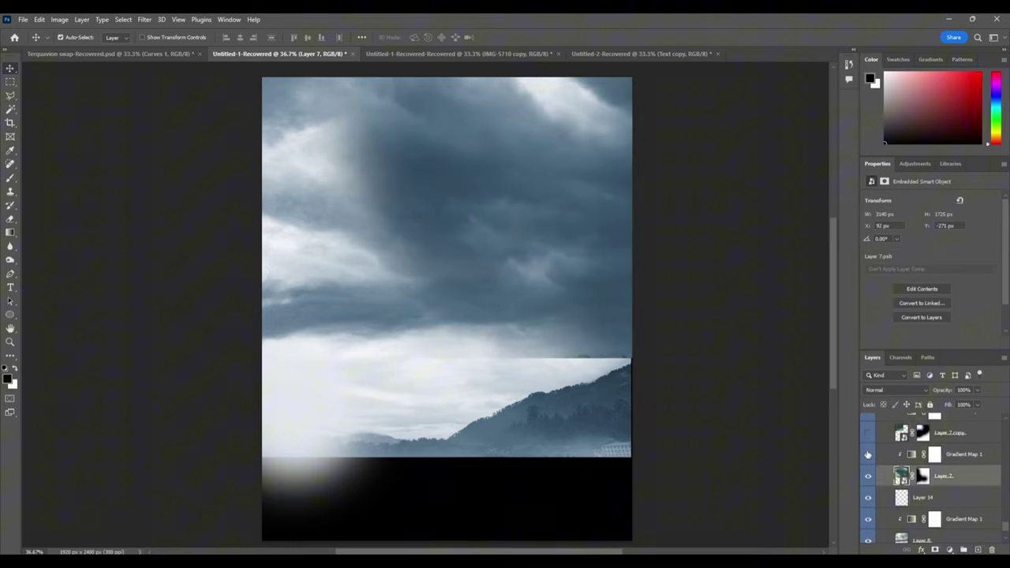
click(867, 454)
click(868, 453)
scroll(491, 312, left, 1)
scroll(491, 307, right, 2)
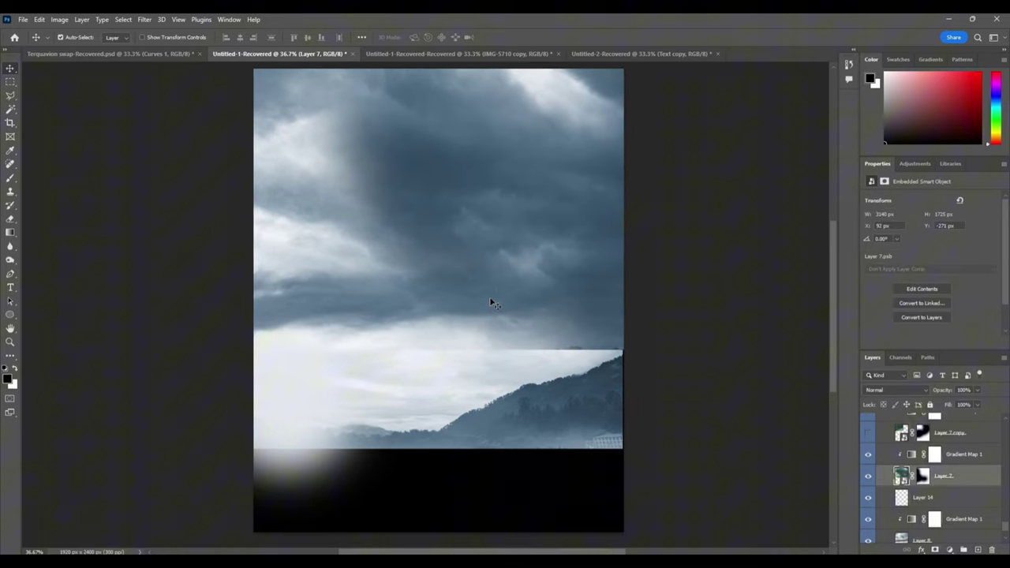
key(alt)
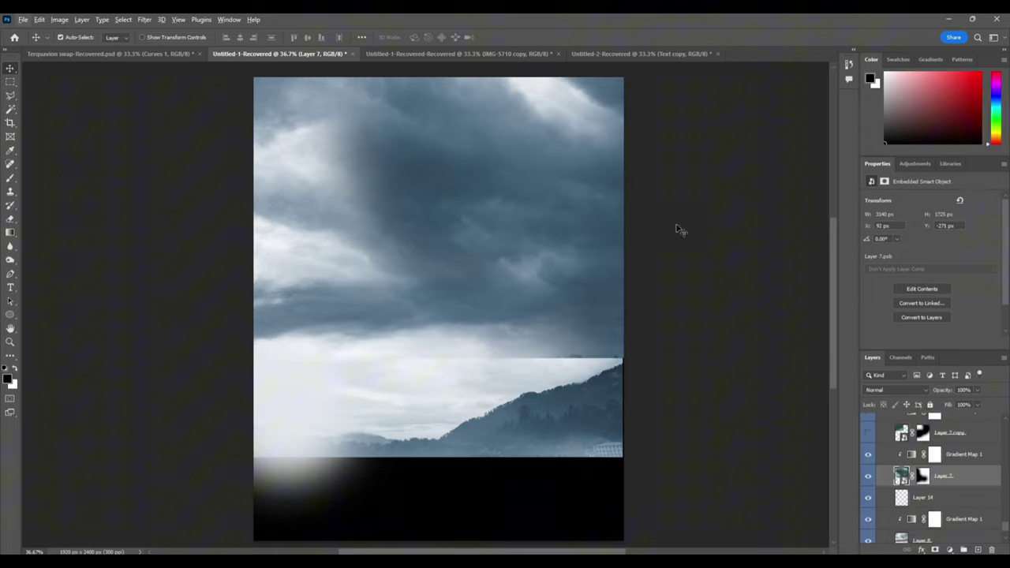
- Show Layer 7 copy's darker green clouds and recheck the Gradient Map 1 tint
click(870, 432)
scroll(869, 446, up, 2)
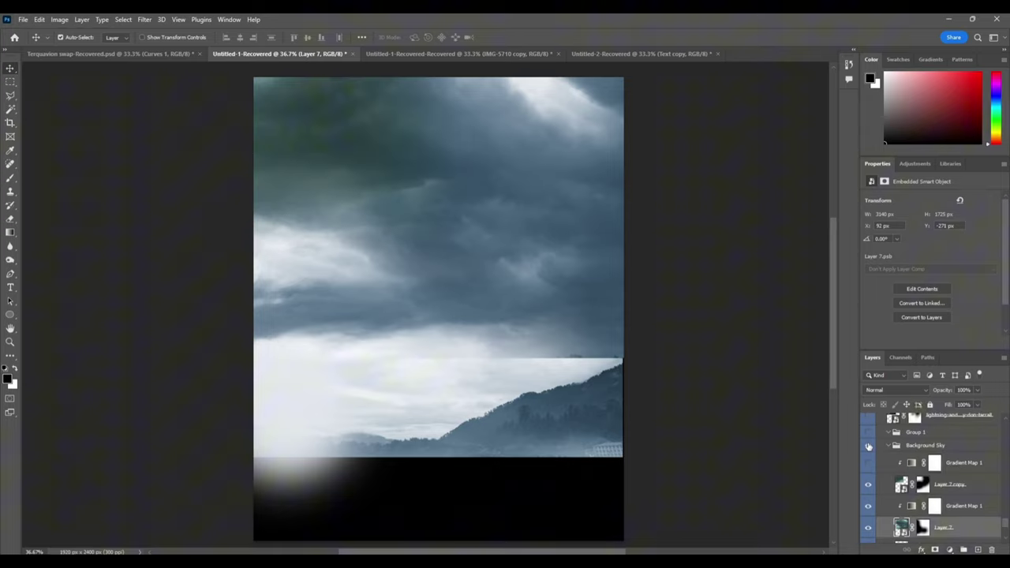
click(868, 463)
click(869, 463)
click(868, 463)
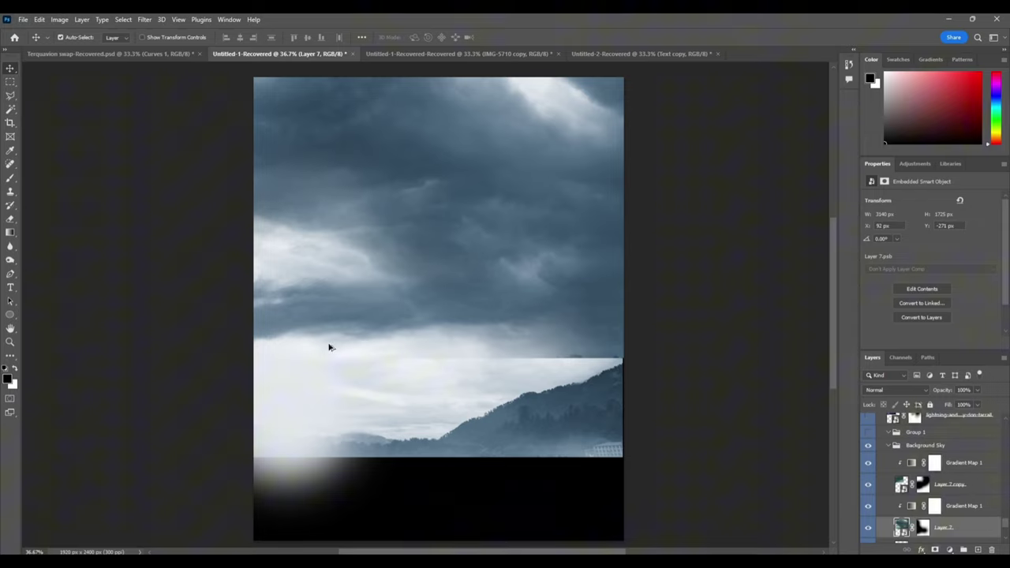
scroll(896, 465, up, 2)
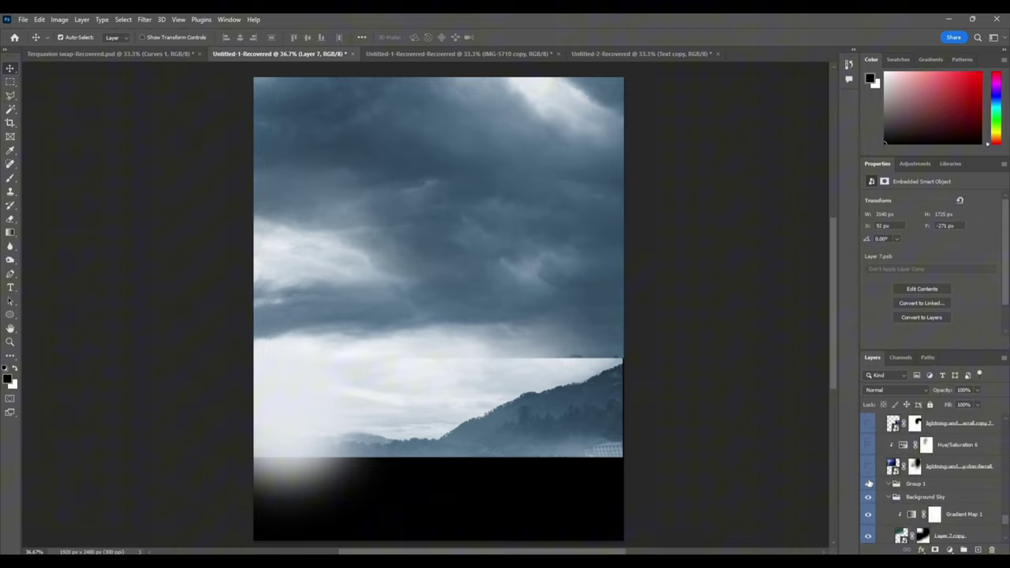
- Preview the lightning sky layer by toggling its visibility
click(868, 466)
click(869, 467)
click(869, 467)
click(869, 466)
click(952, 469)
click(957, 515)
scroll(927, 495, down, 2)
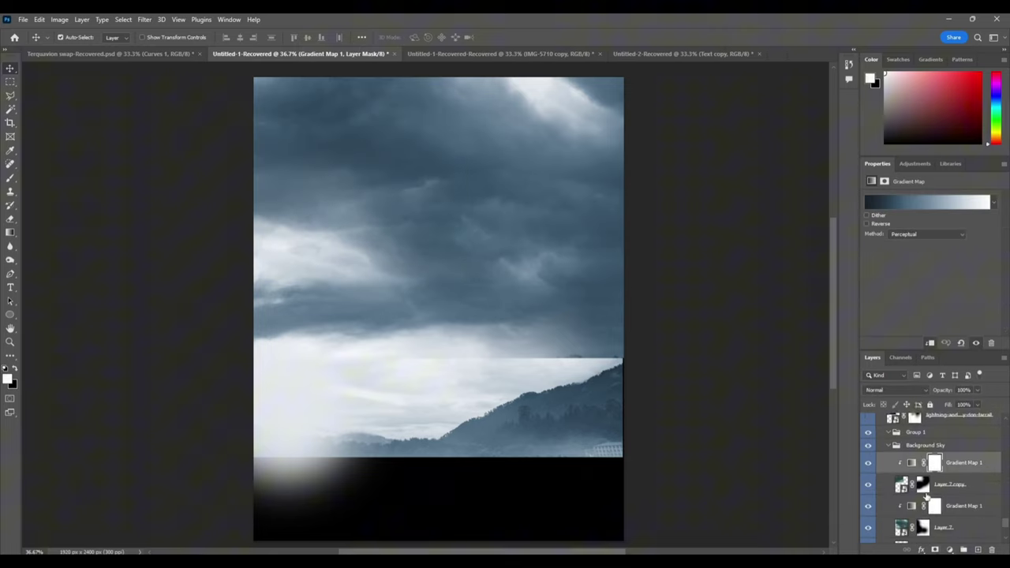
- Test a black brush stroke on Layer 7 copy's mask, then undo it
click(921, 483)
key(b)
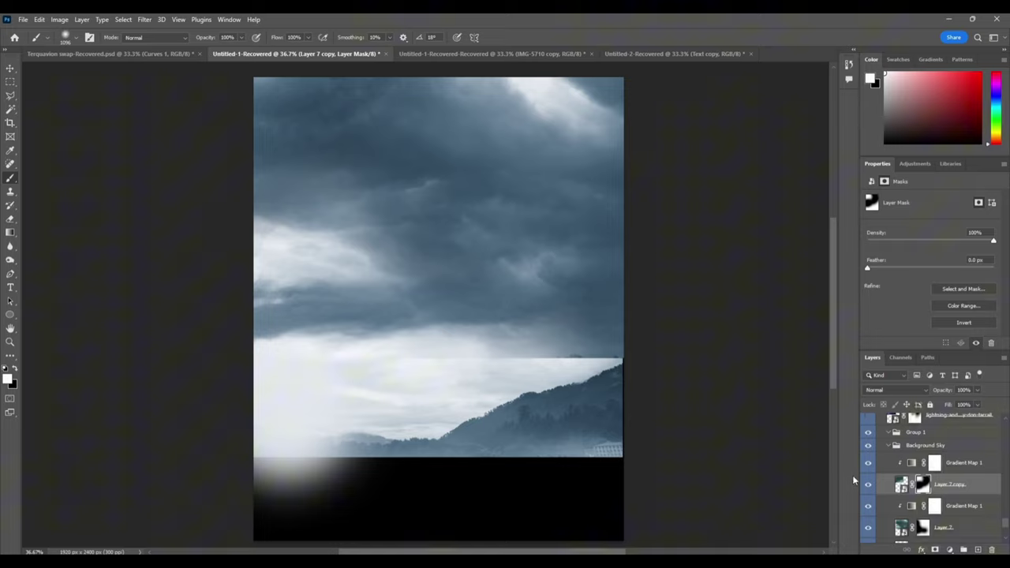
click(867, 484)
click(867, 484)
click(867, 484)
click(867, 484)
key(x)
mouse_move(313, 238)
mouse_down()
mouse_move(329, 159)
mouse_move(385, 95)
mouse_up()
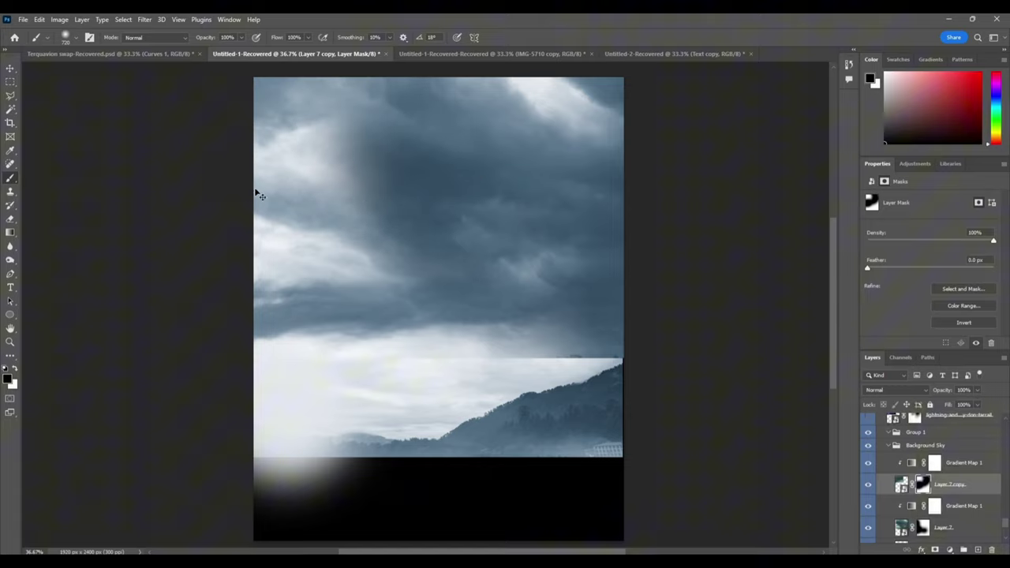
key(ctrl+z)
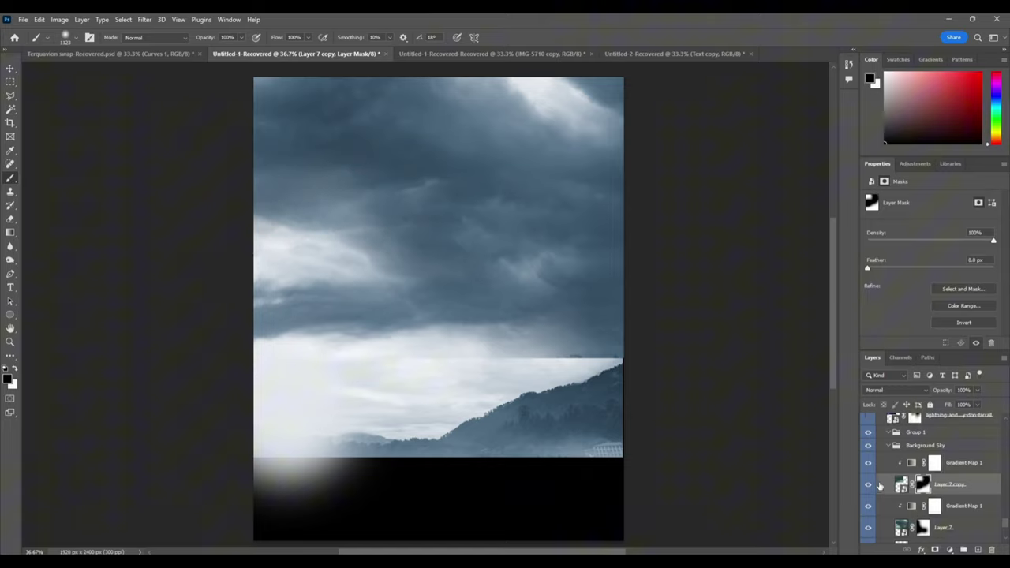
- Select and show the lightning sky layer
scroll(880, 485, up, 2)
click(876, 471)
click(868, 466)
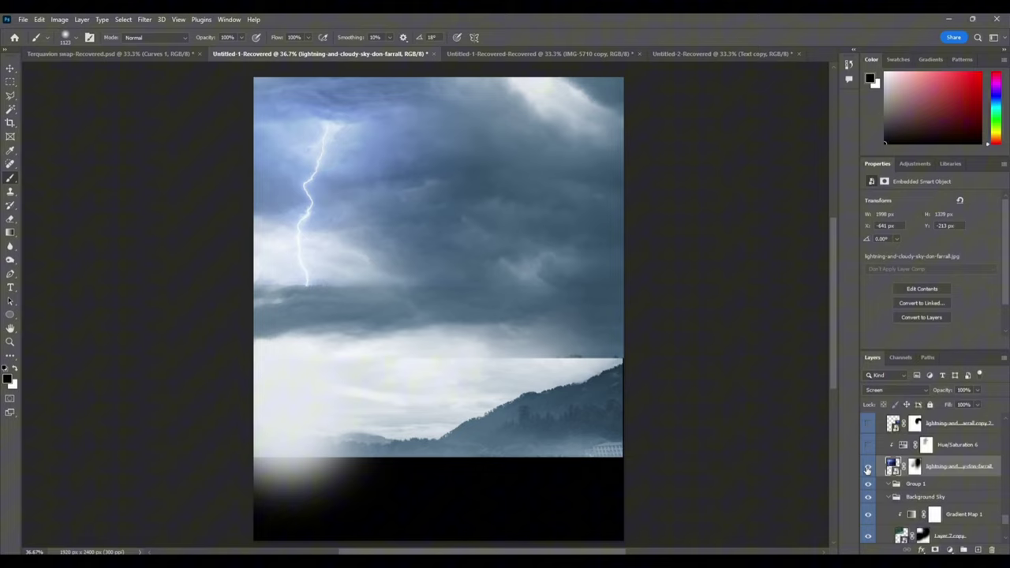
- Paint the lightning layer's mask white with a large brush to reveal more sky across the top
click(867, 466)
click(867, 466)
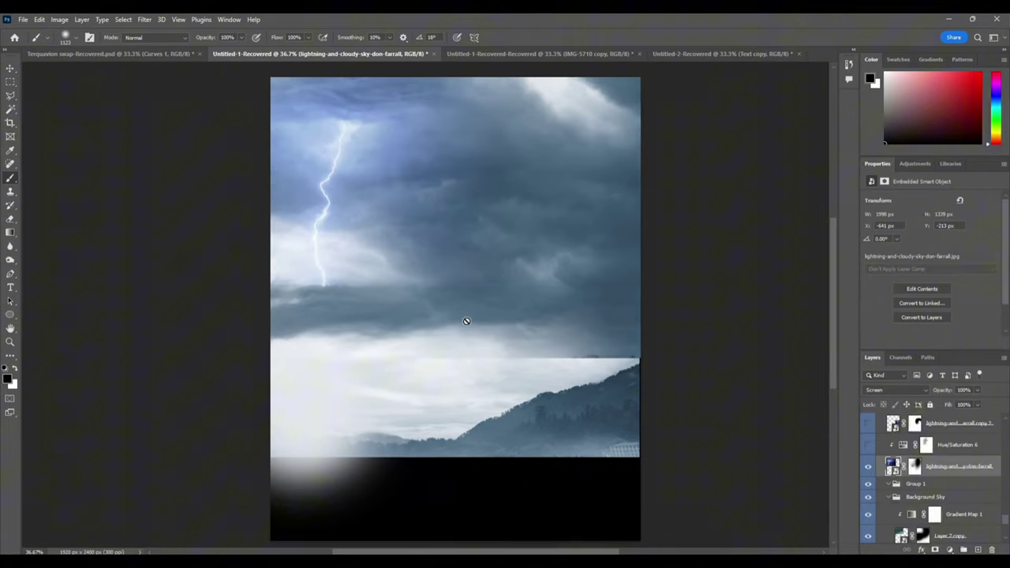
click(914, 466)
alt+right_click(274, 236)
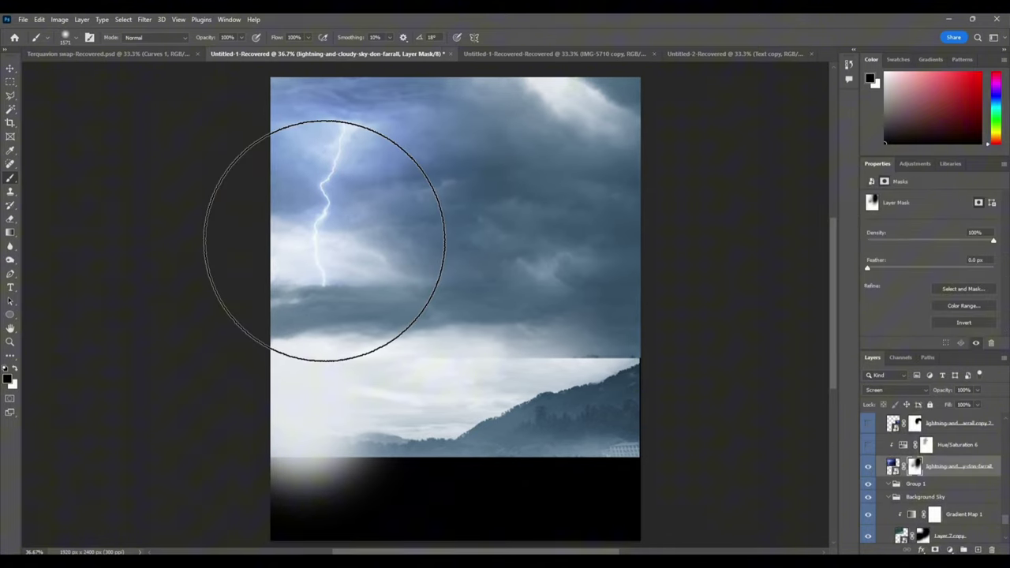
key(x)
drag(323, 135, 165, 221)
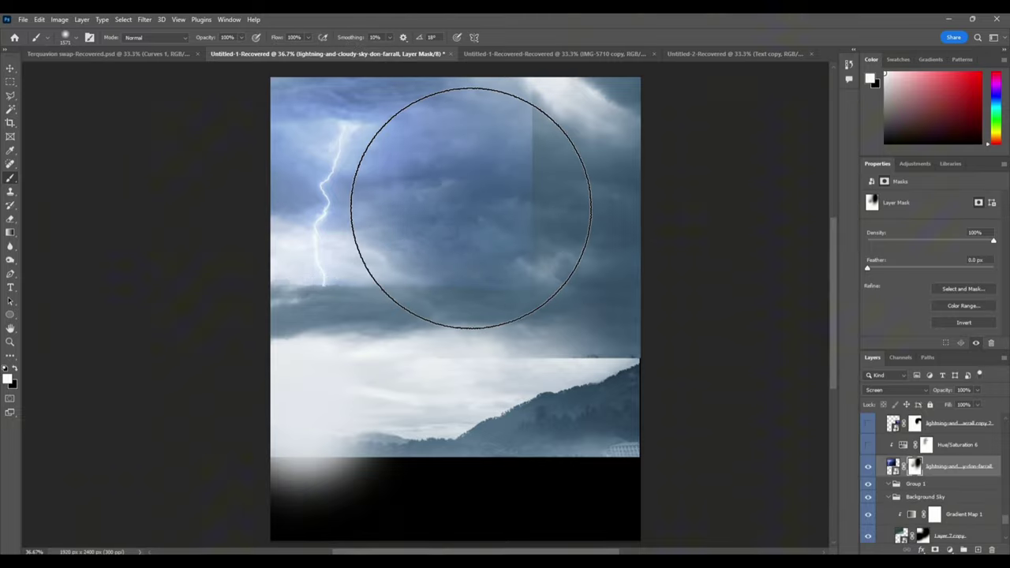
- Return the lightning layer to Screen blending and paint out its vertical seam
click(876, 390)
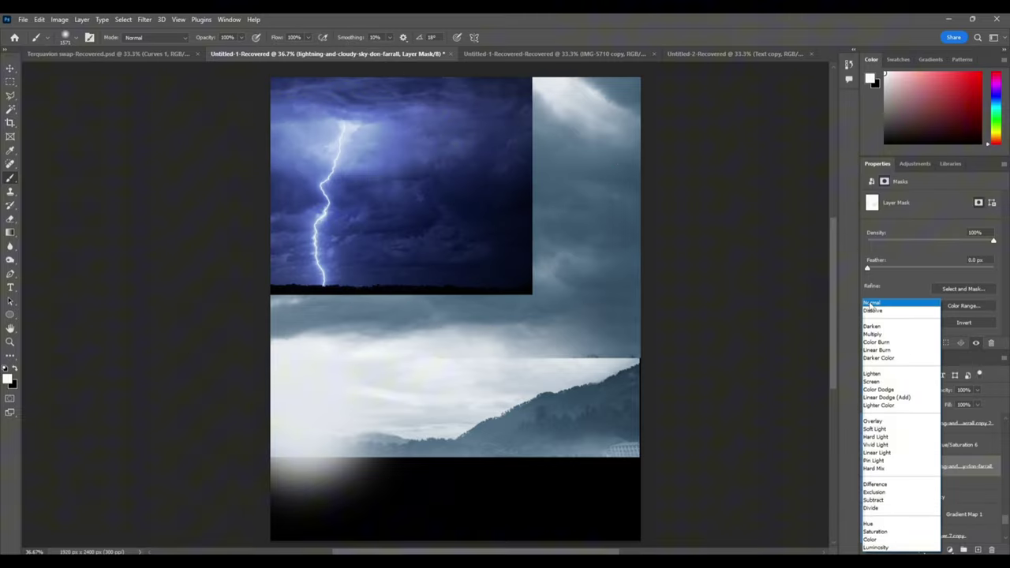
click(872, 302)
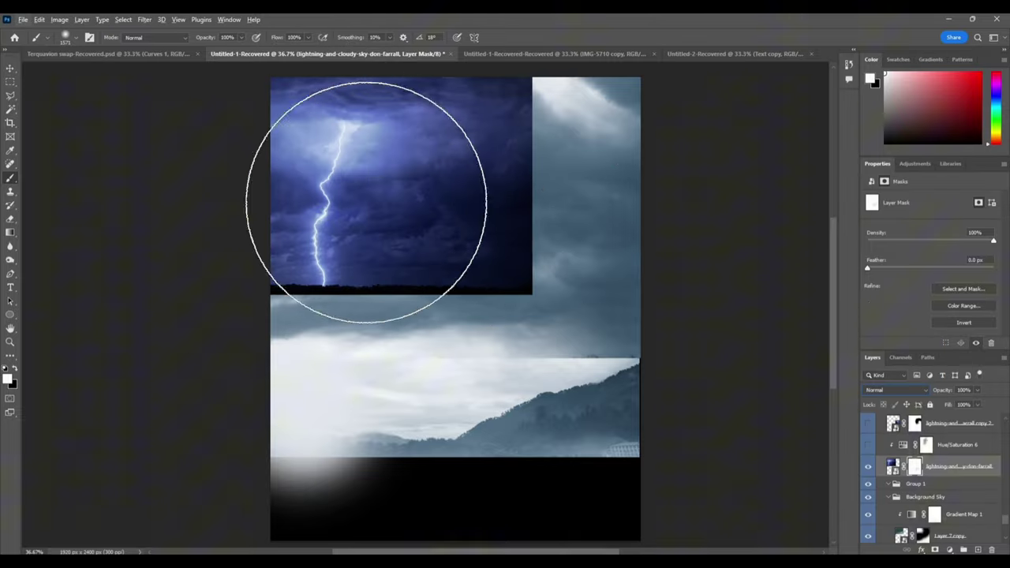
key(shift+alt+s)
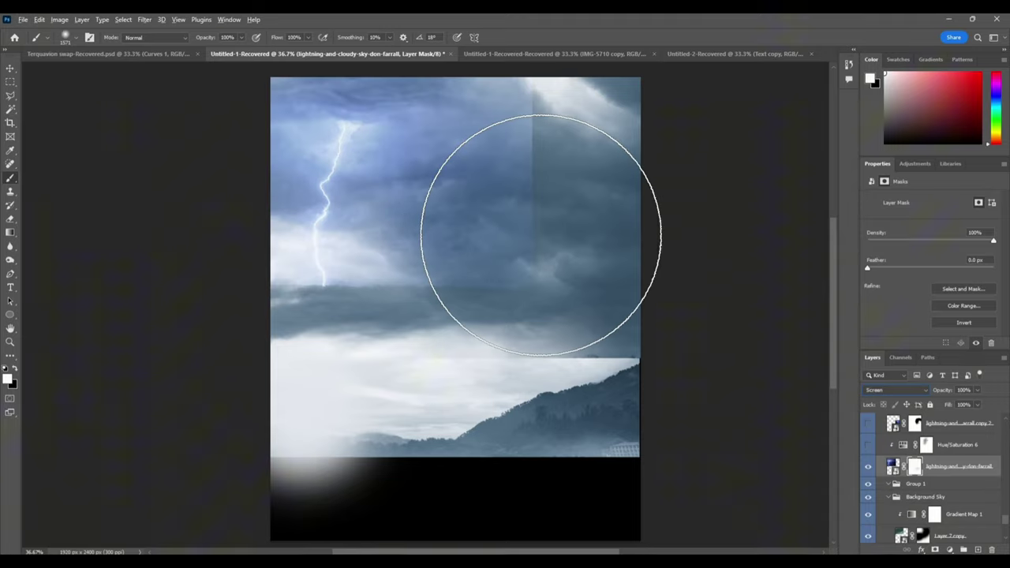
drag(514, 232, 530, 187)
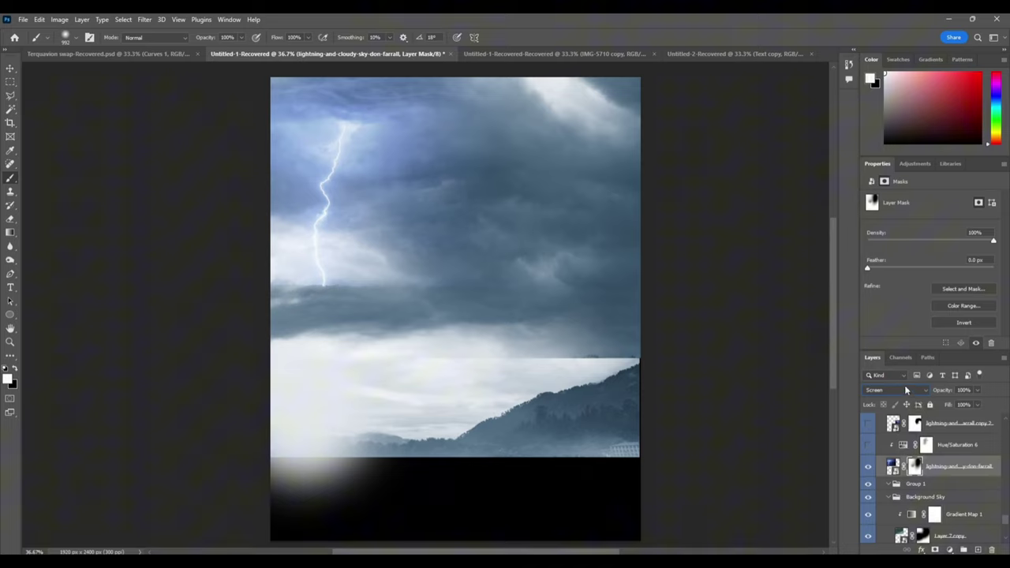
- Turn on Hue/Saturation 6 to desaturate the lightning sky
click(958, 450)
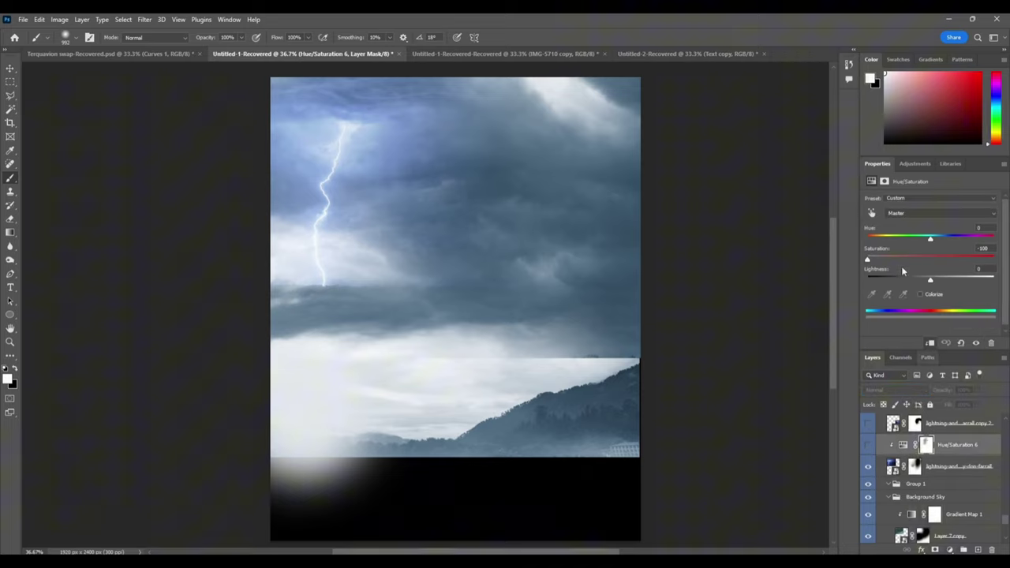
click(903, 164)
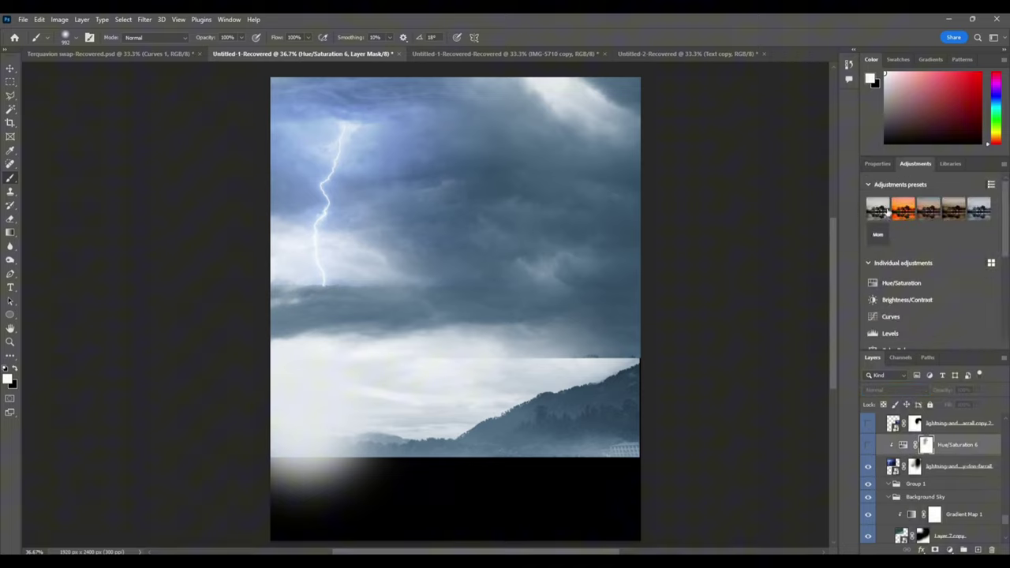
click(877, 164)
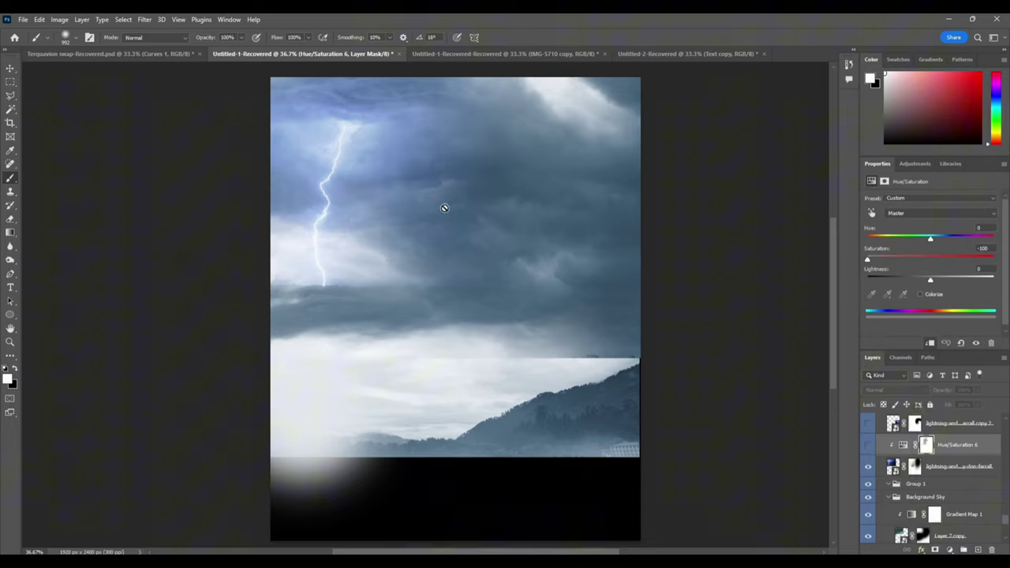
click(868, 448)
click(868, 448)
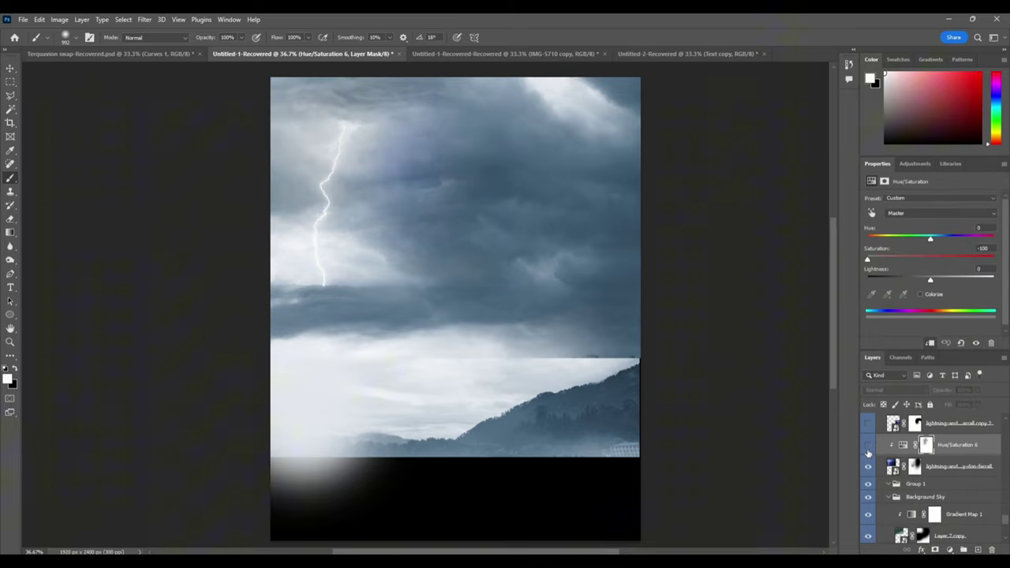
click(868, 448)
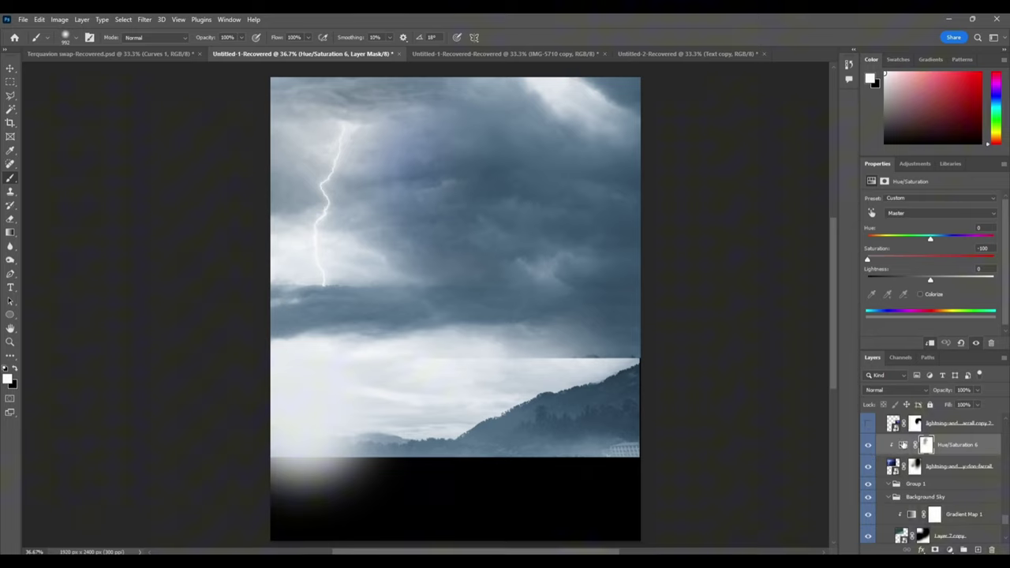
- Show the right-hand and central lightning copy layers with their Hue/Saturation copies
scroll(892, 441, up, 2)
click(869, 474)
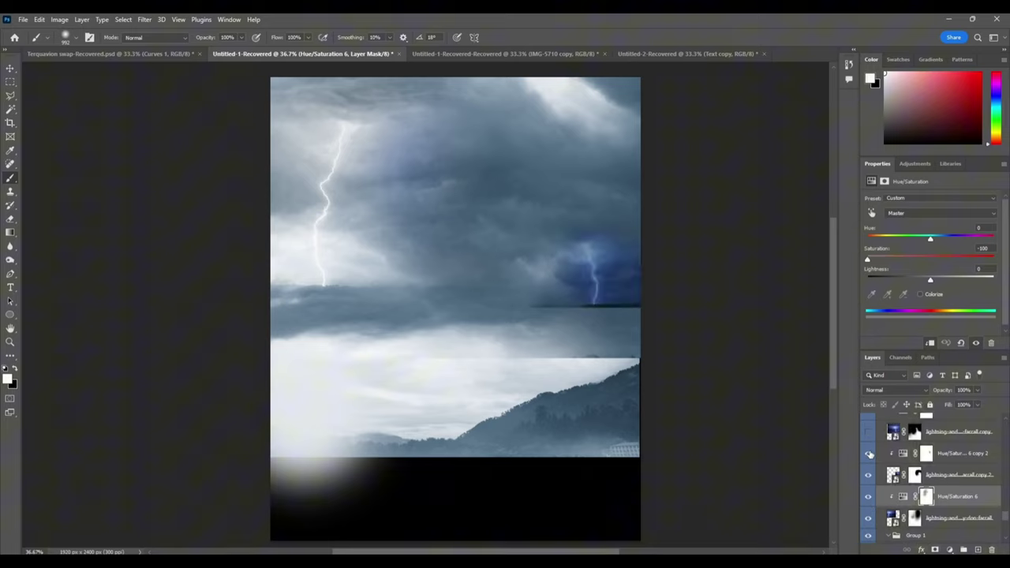
click(869, 452)
scroll(869, 455, up, 2)
click(869, 482)
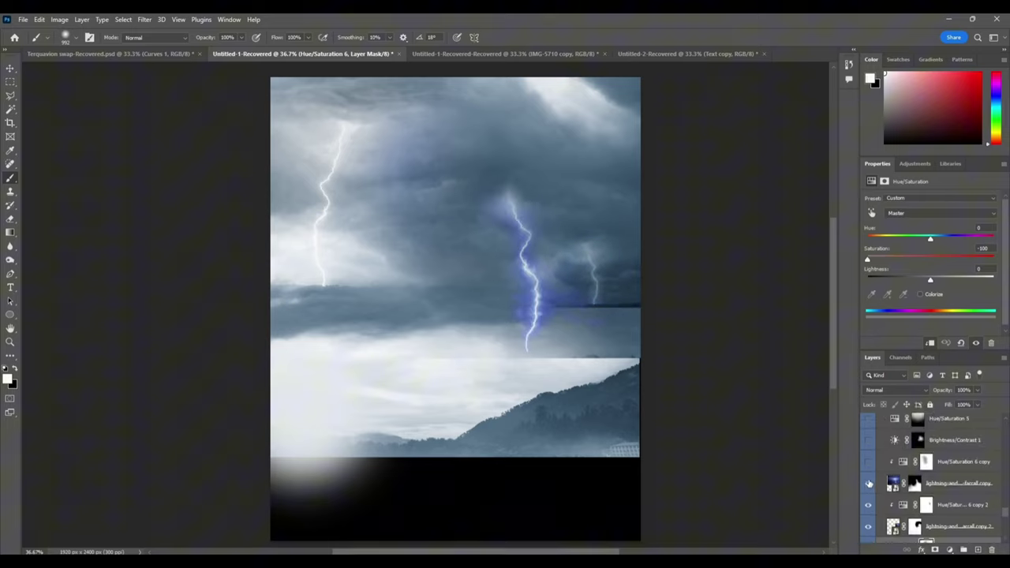
click(869, 461)
- Turn on Brightness/Contrast 1 to brighten the central bolt
scroll(870, 468, up, 2)
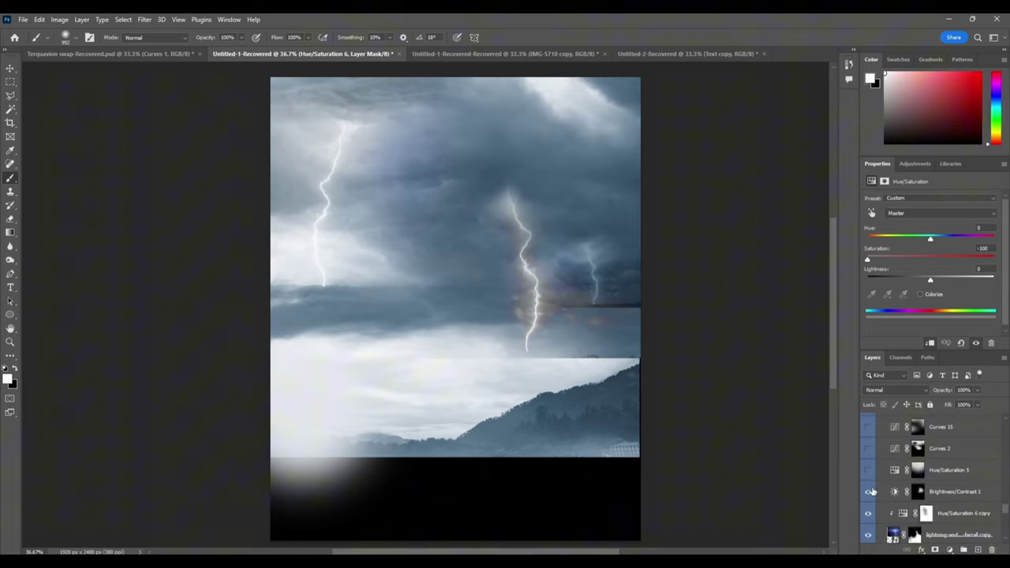
click(869, 492)
click(869, 491)
click(869, 491)
click(869, 491)
click(869, 491)
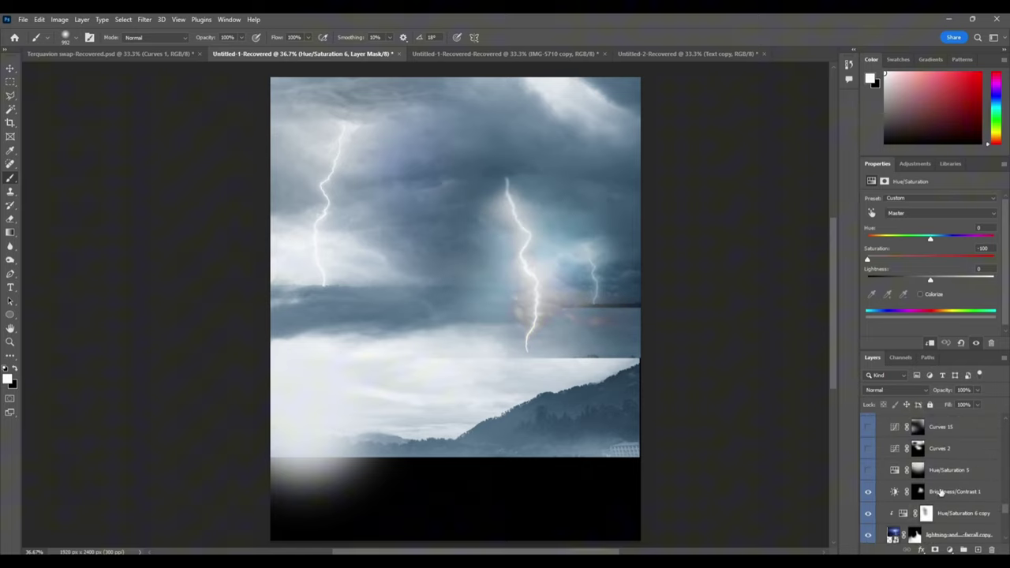
- Select Brightness/Contrast 1 and set a smaller brush at about 8% flow
click(956, 492)
click(913, 165)
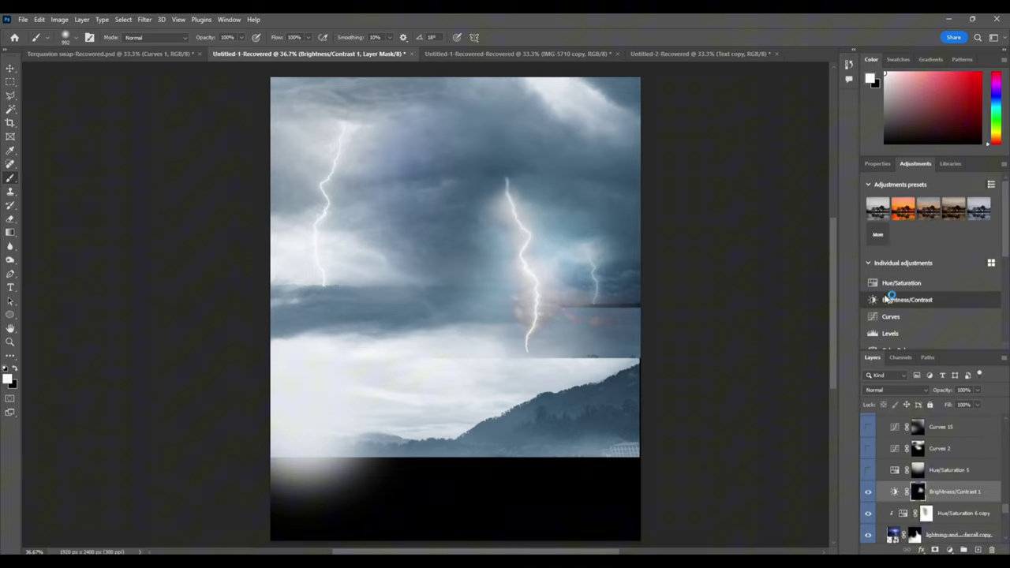
click(877, 163)
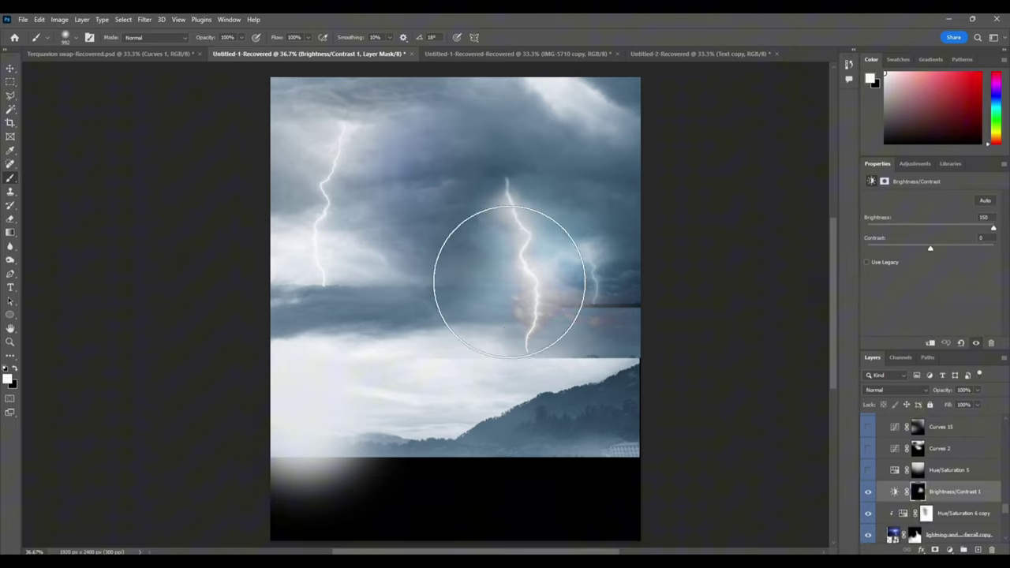
mouse_move(480, 247)
mouse_down()
mouse_move(435, 271)
mouse_move(395, 260)
mouse_up()
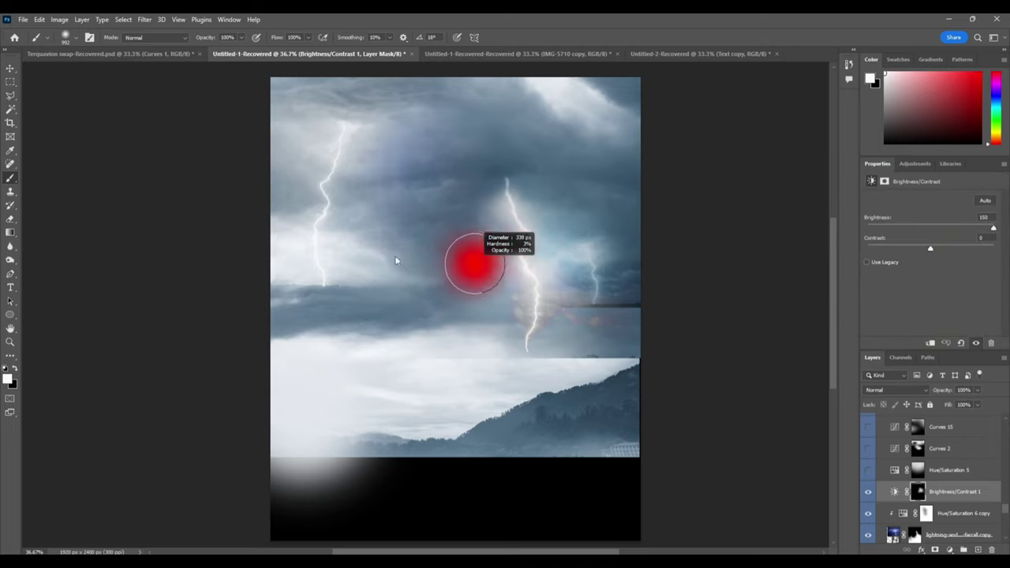
click(307, 37)
drag(306, 49, 262, 52)
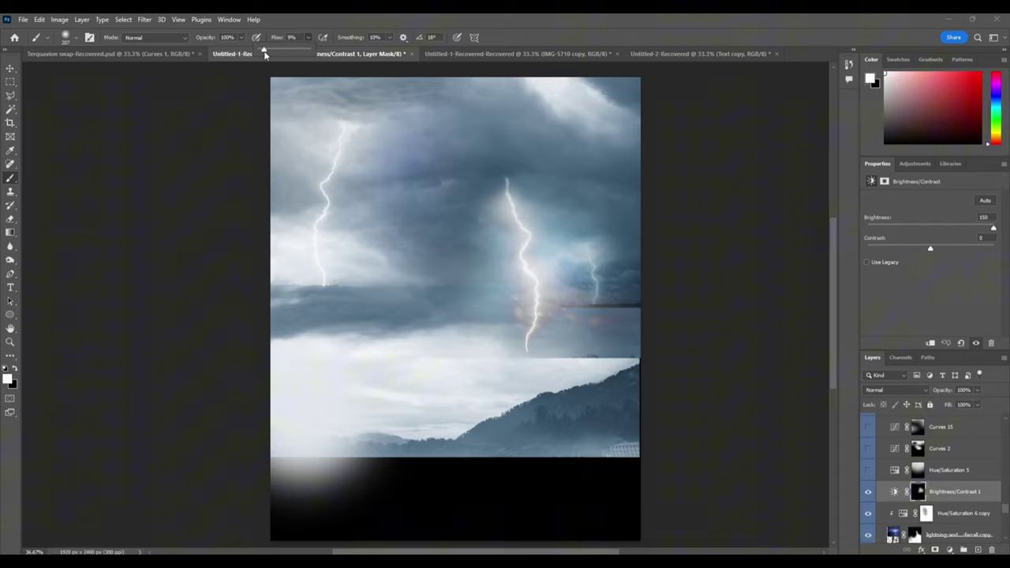
- Try brightening strokes on the central and right bolts, then undo them
drag(507, 208, 527, 339)
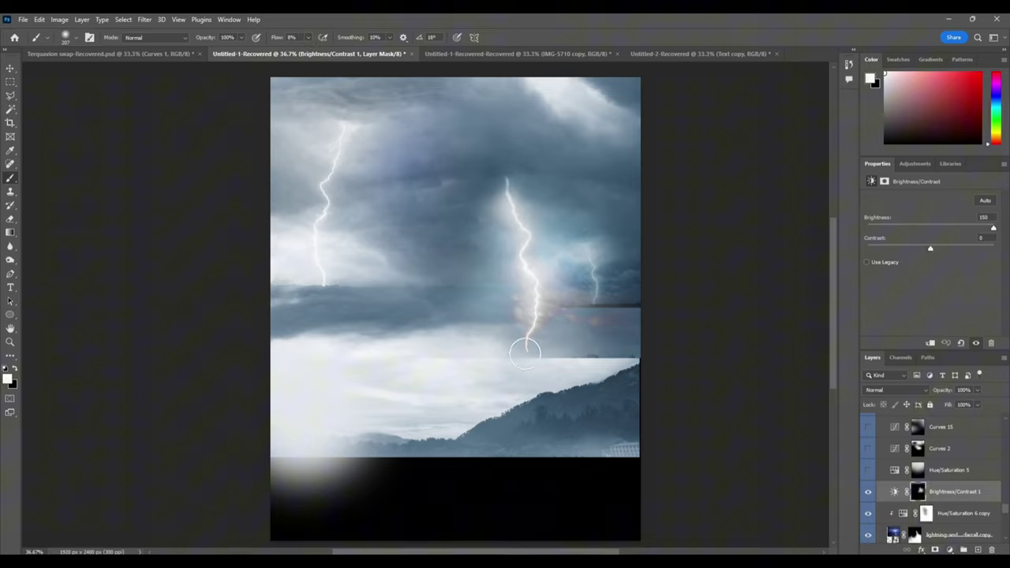
mouse_move(593, 249)
mouse_down()
mouse_move(582, 226)
mouse_move(589, 301)
mouse_up()
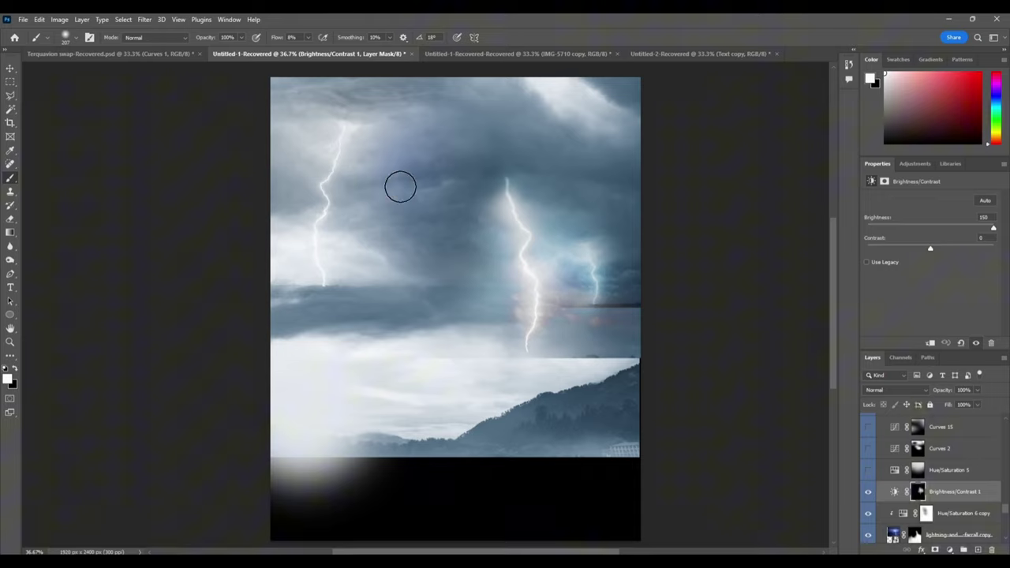
key(ctrl+z)
key(ctrl+z)
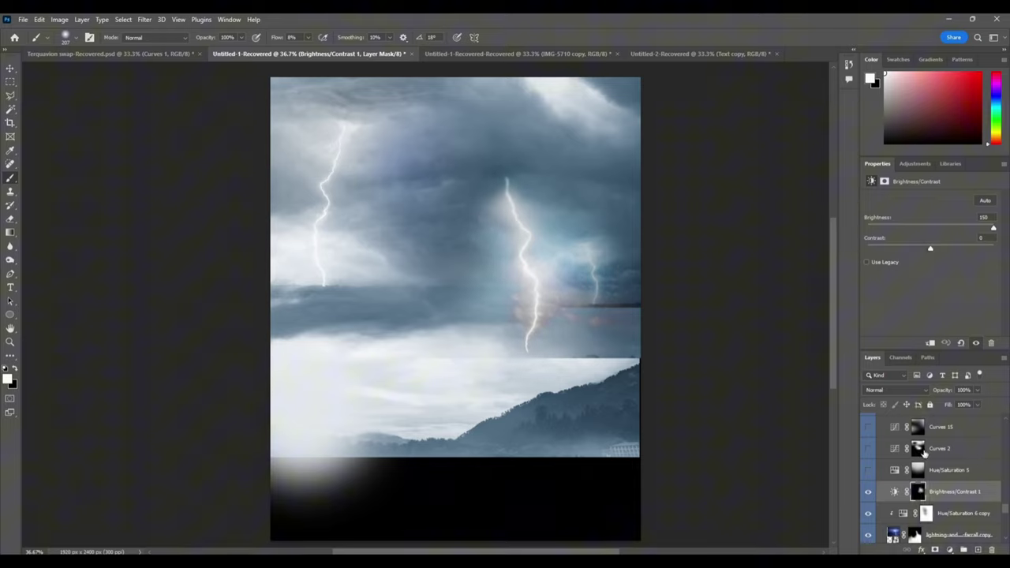
- Keep the bolt brightening on and turn on Hue/Saturation 5 to tint the sky green
click(867, 491)
click(867, 491)
click(866, 470)
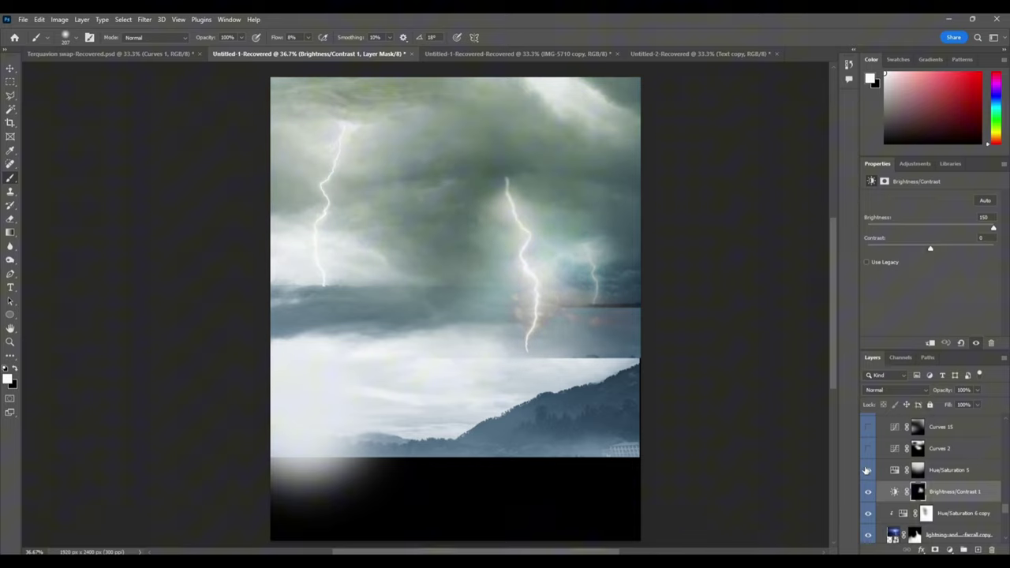
click(866, 470)
click(866, 470)
click(918, 470)
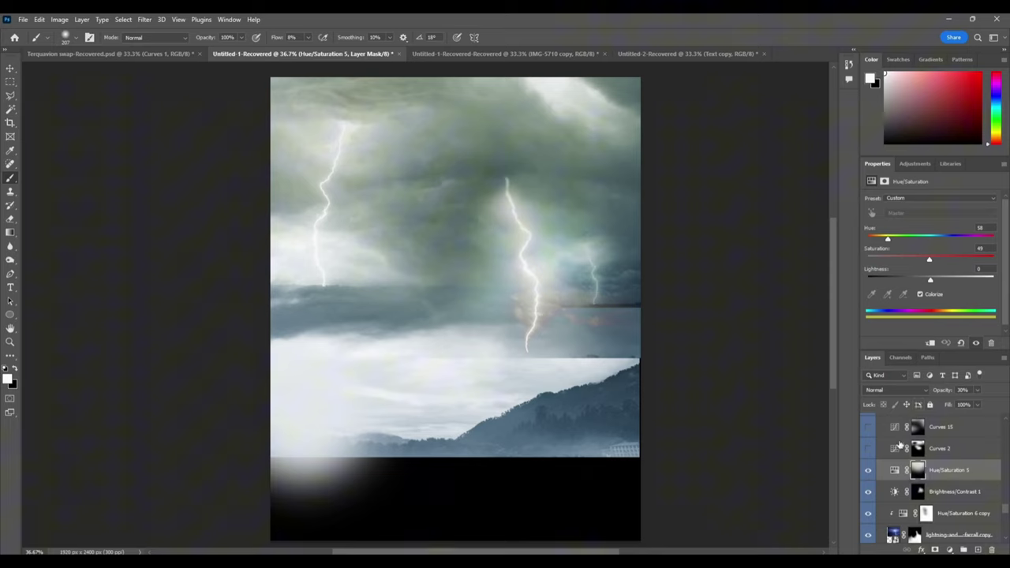
- Turn on Curves 2 and paint its mask over the bright top-right cloud
click(951, 449)
click(867, 448)
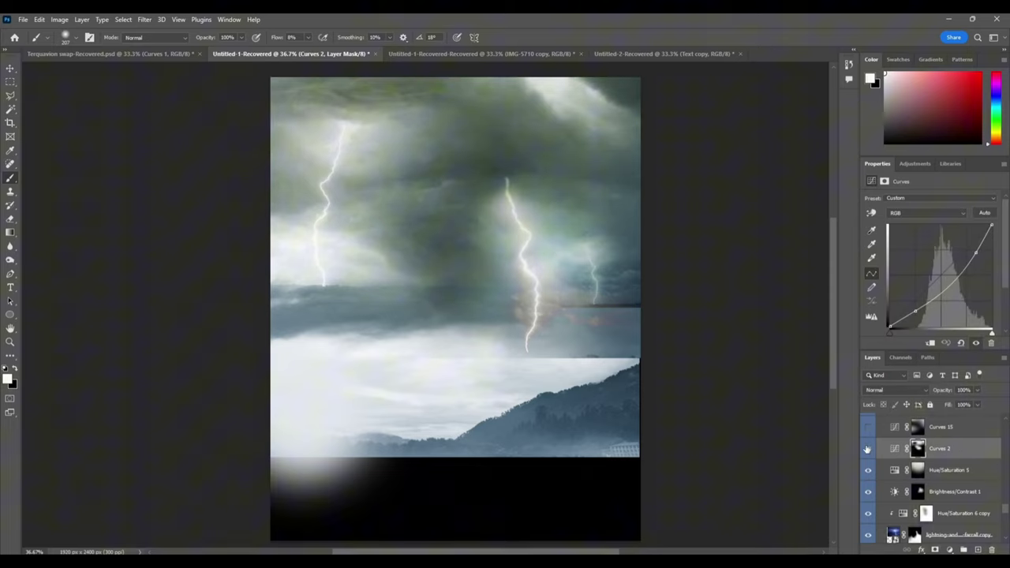
click(867, 448)
click(867, 448)
click(867, 448)
click(867, 448)
mouse_move(622, 124)
mouse_down()
mouse_move(612, 97)
mouse_move(598, 95)
mouse_move(576, 94)
mouse_move(539, 133)
mouse_move(603, 107)
mouse_move(575, 100)
mouse_move(493, 111)
mouse_up()
- Turn on Curves 15 to darken the clouds
click(954, 429)
click(866, 427)
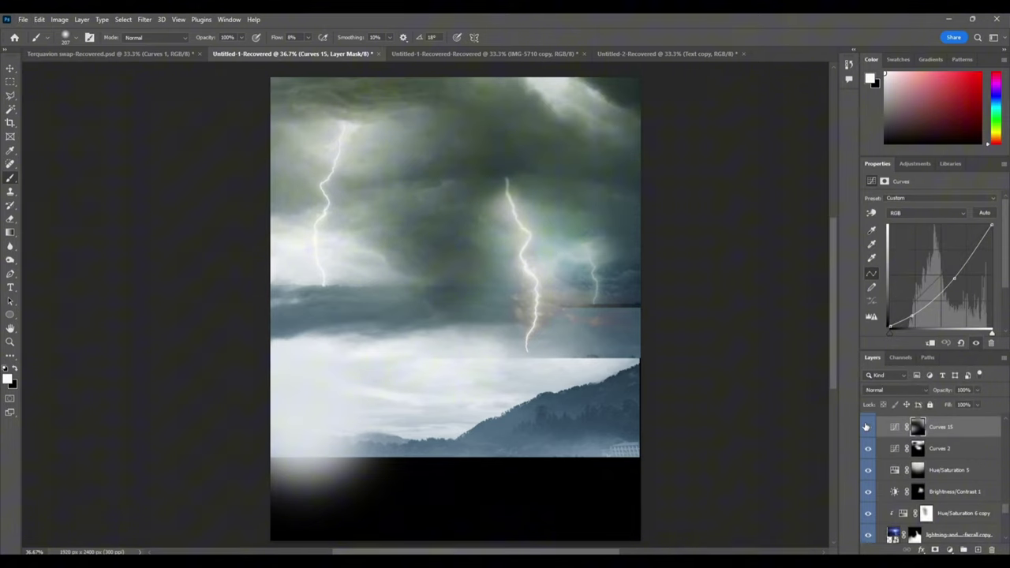
click(867, 426)
click(867, 427)
scroll(932, 435, up, 2)
- Show the Sky x Spider copy layer and Levels 9 (output 0–48) to darken the image
click(919, 448)
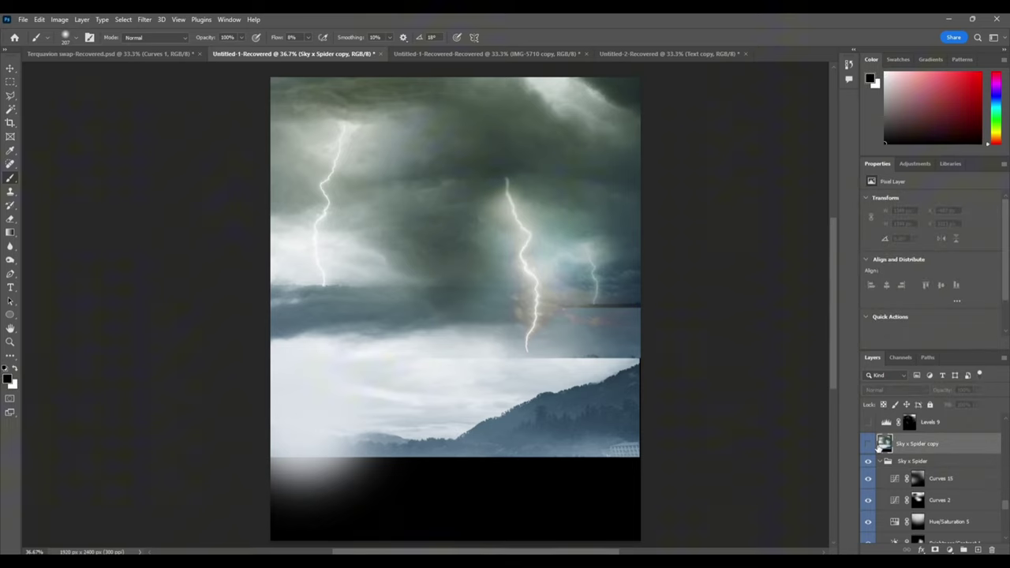
click(868, 443)
scroll(877, 452, up, 2)
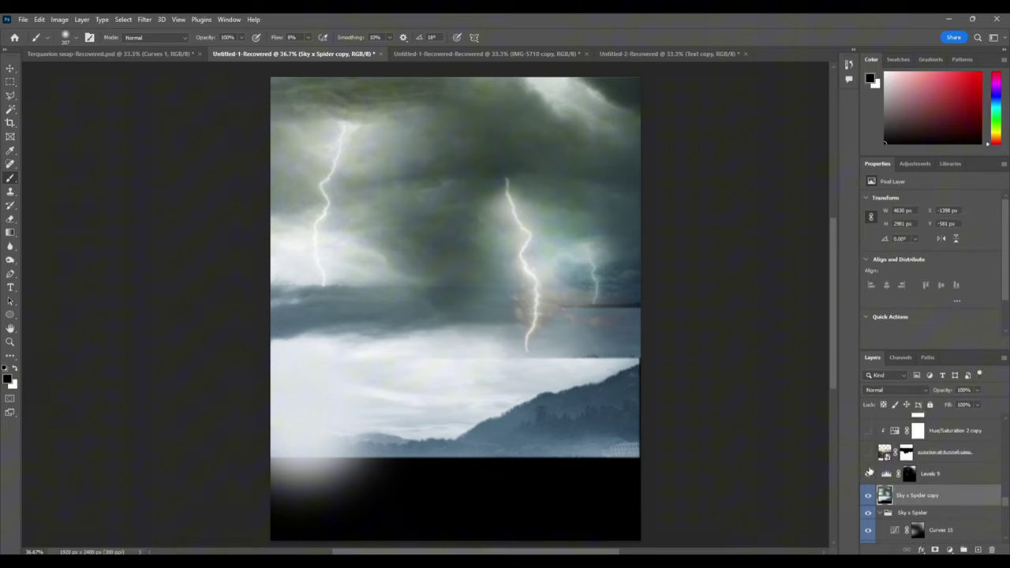
click(869, 472)
click(904, 473)
click(869, 474)
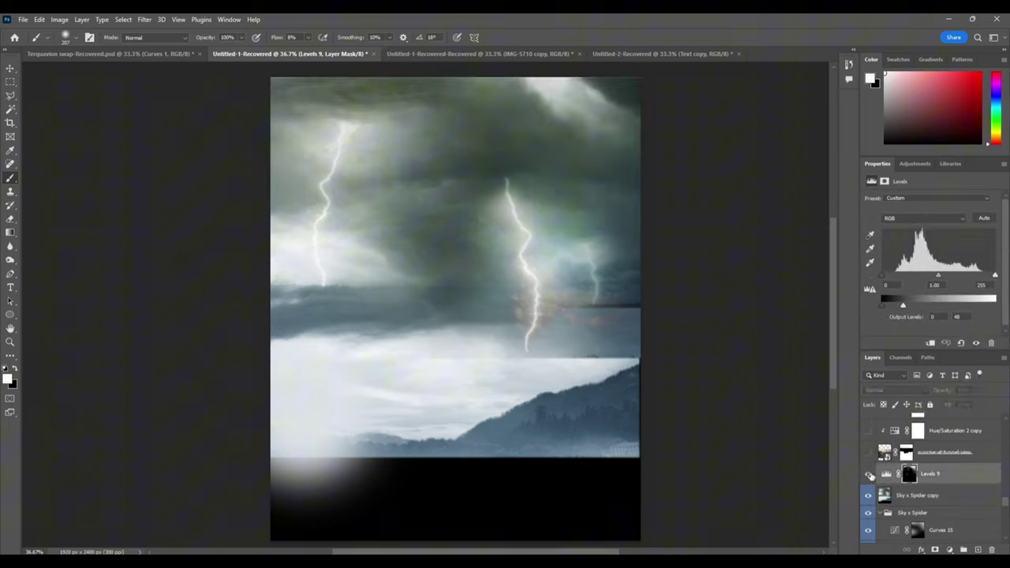
click(869, 474)
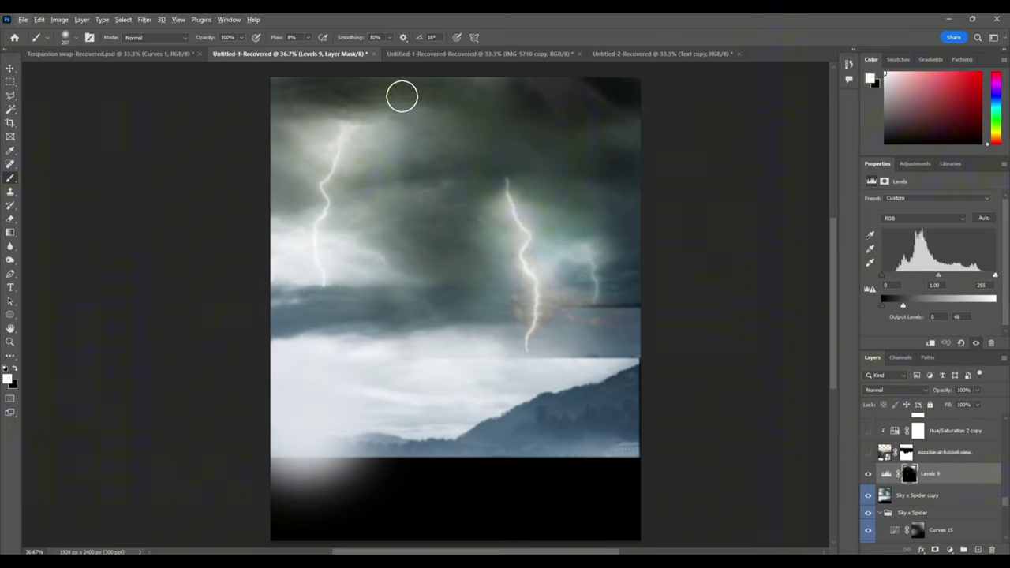
- Toggle the Yosemite sunrise landscape layer to compare, leaving it visible
click(868, 452)
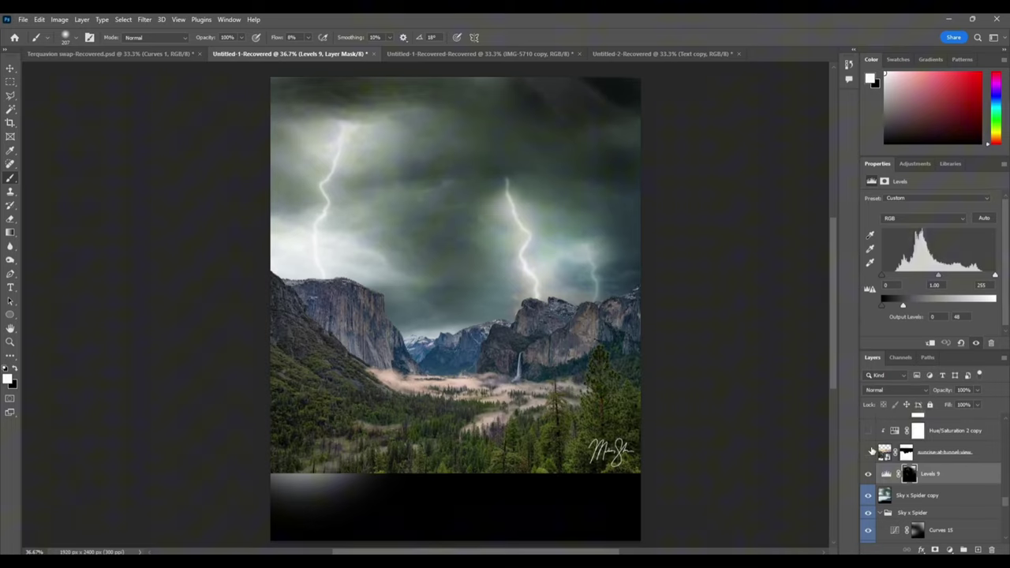
click(868, 452)
click(868, 452)
click(868, 452)
click(868, 452)
scroll(631, 415, down, 1)
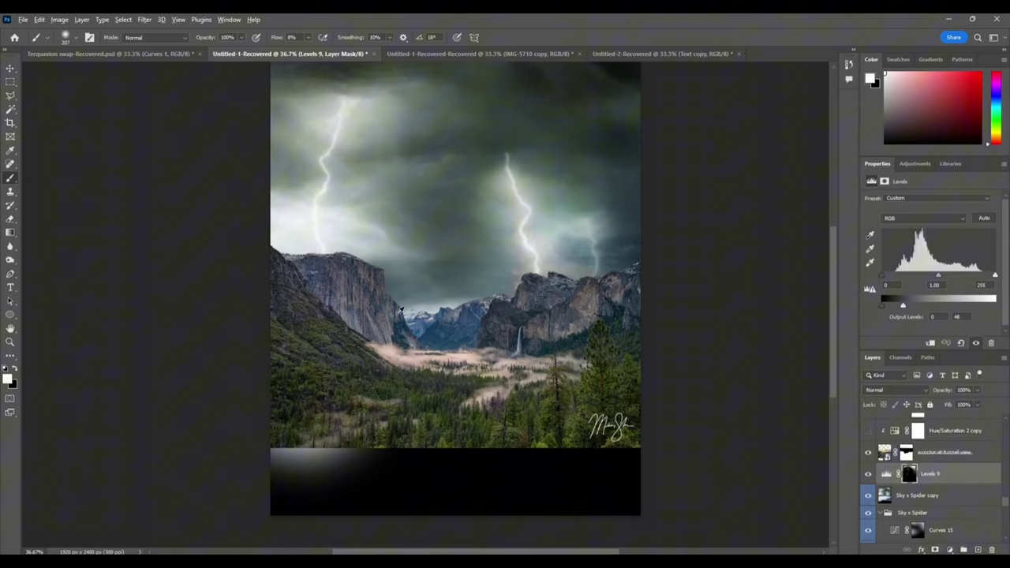
scroll(410, 282, up, 2)
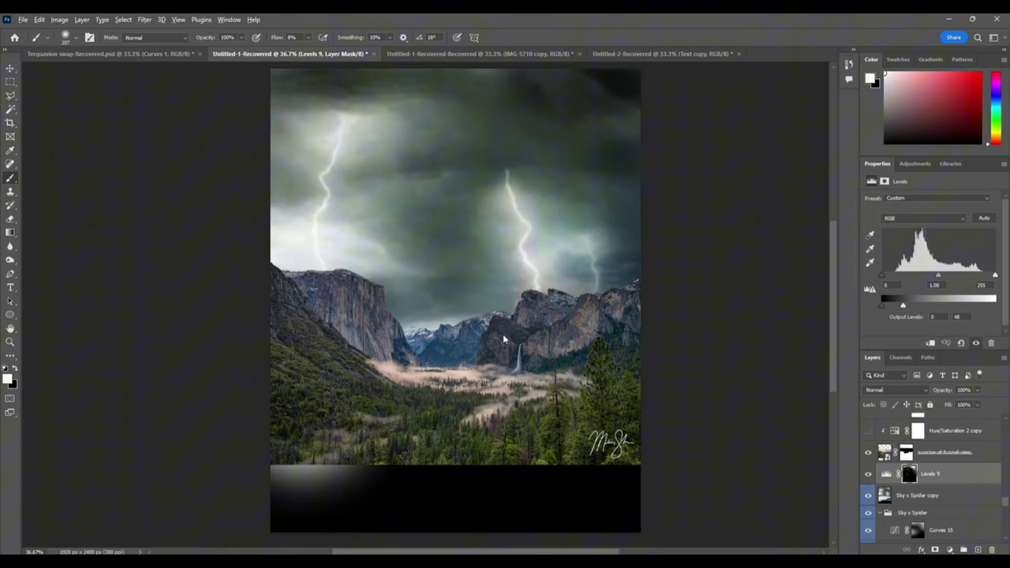
- Try a brush stroke and white and black fills on the landscape layer's mask
drag(504, 335, 566, 344)
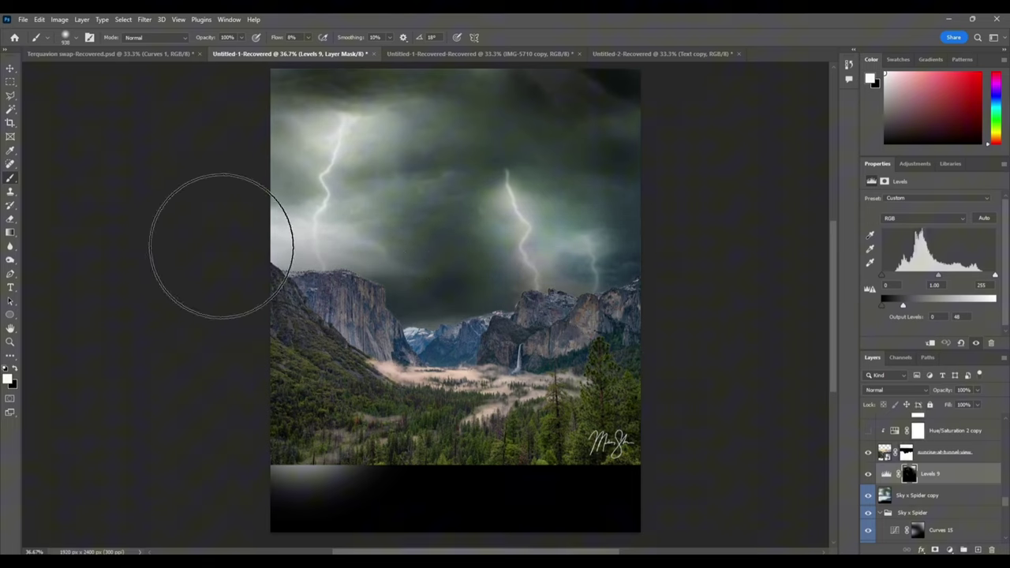
key(ctrl+z)
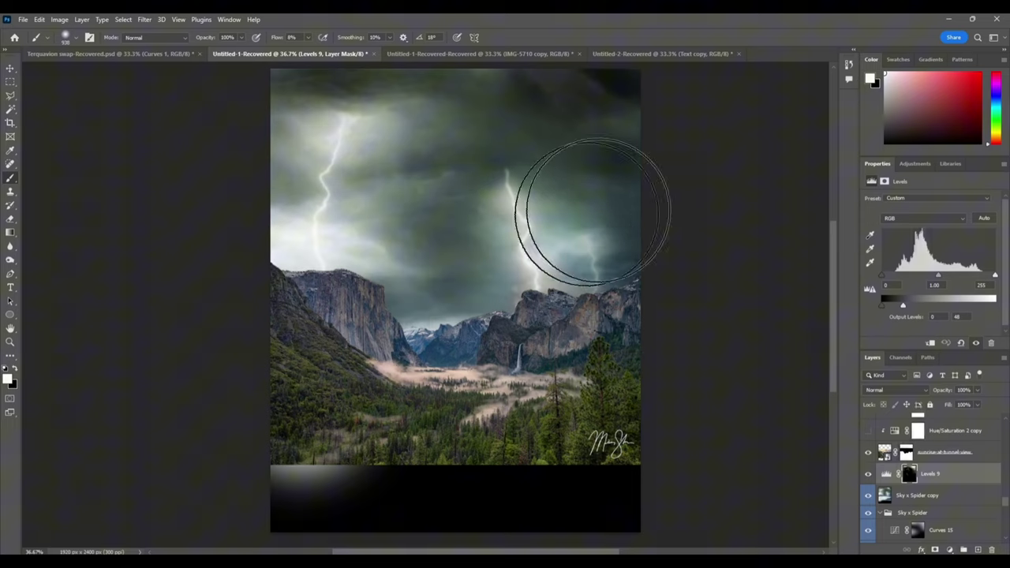
click(905, 452)
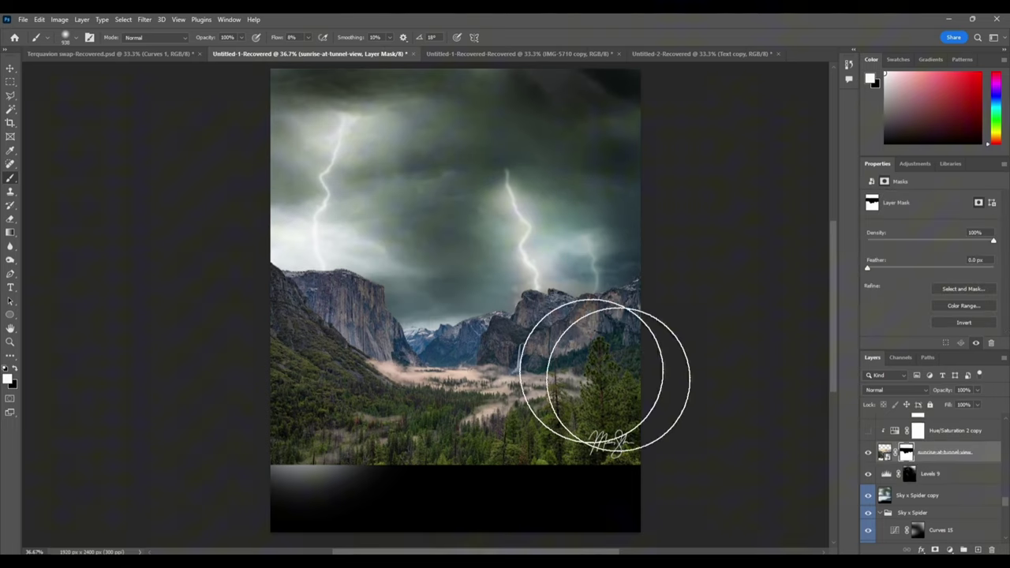
drag(513, 266, 386, 237)
key(alt+BackSpace)
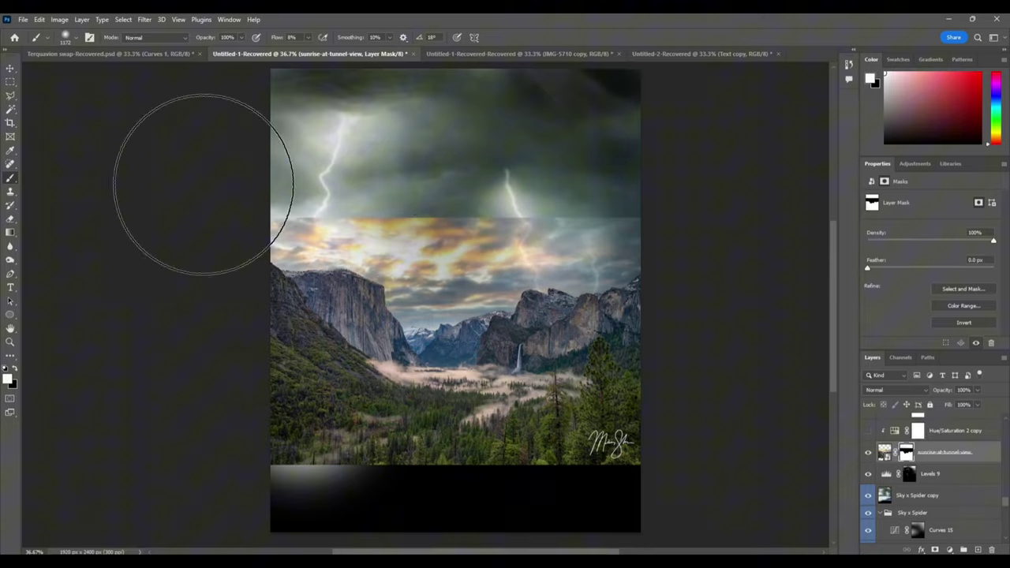
key(ctrl+BackSpace)
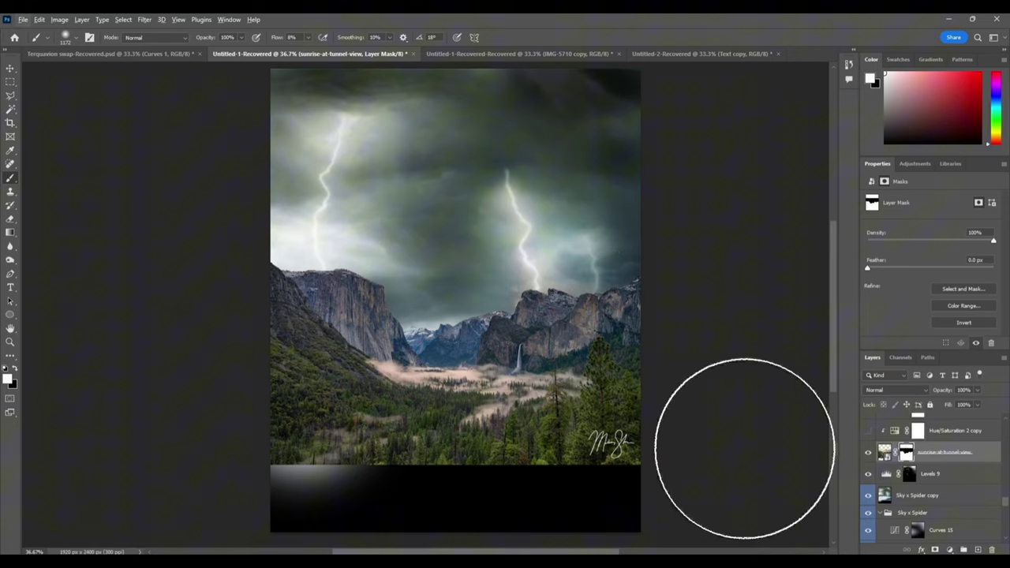
scroll(956, 466, up, 2)
- Select Hue/Saturation 2 copy and switch on its desaturation
click(954, 482)
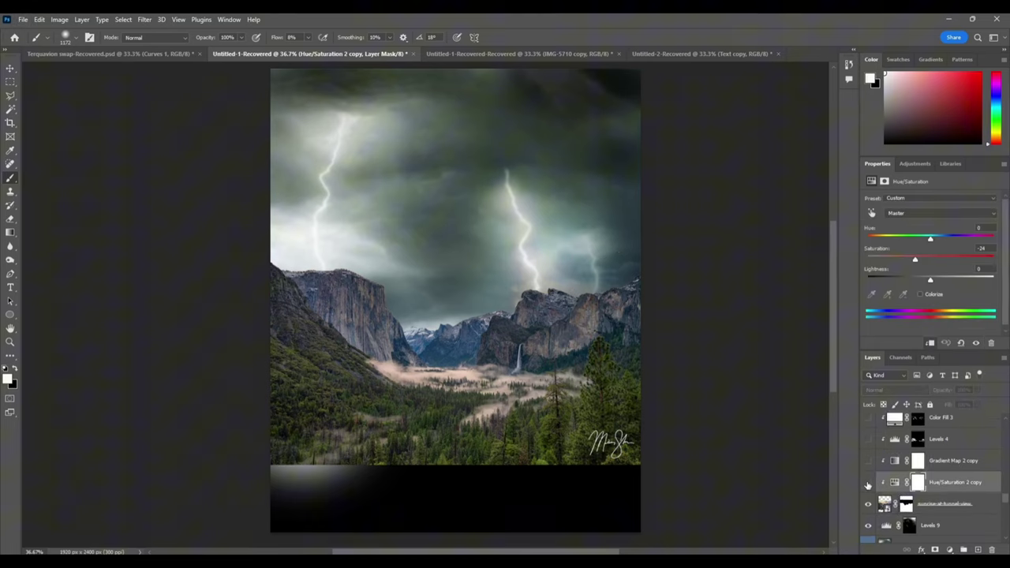
click(867, 483)
drag(533, 383, 541, 391)
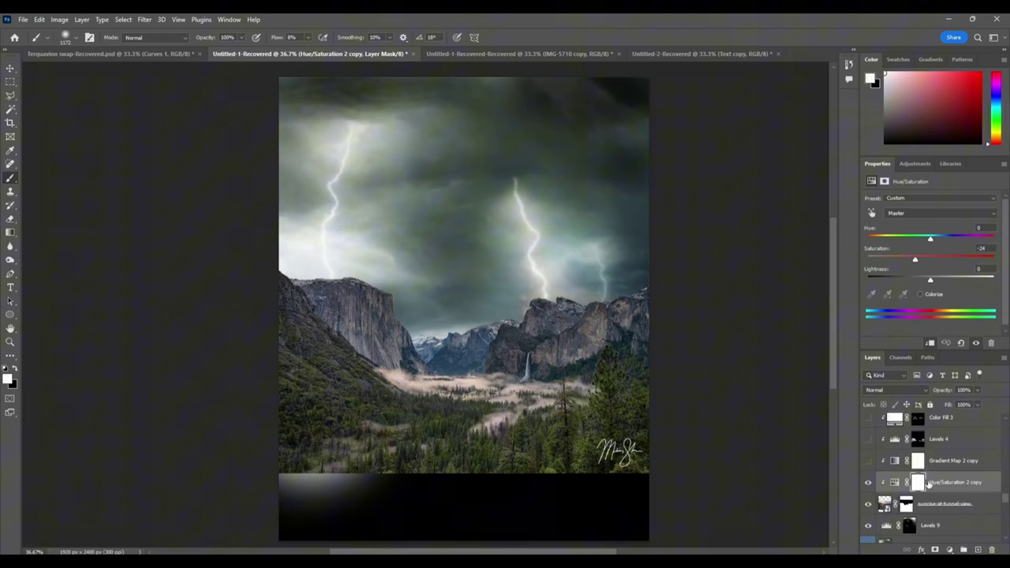
- Select Gradient Map 2 copy and flick its grade on and off to compare
click(940, 465)
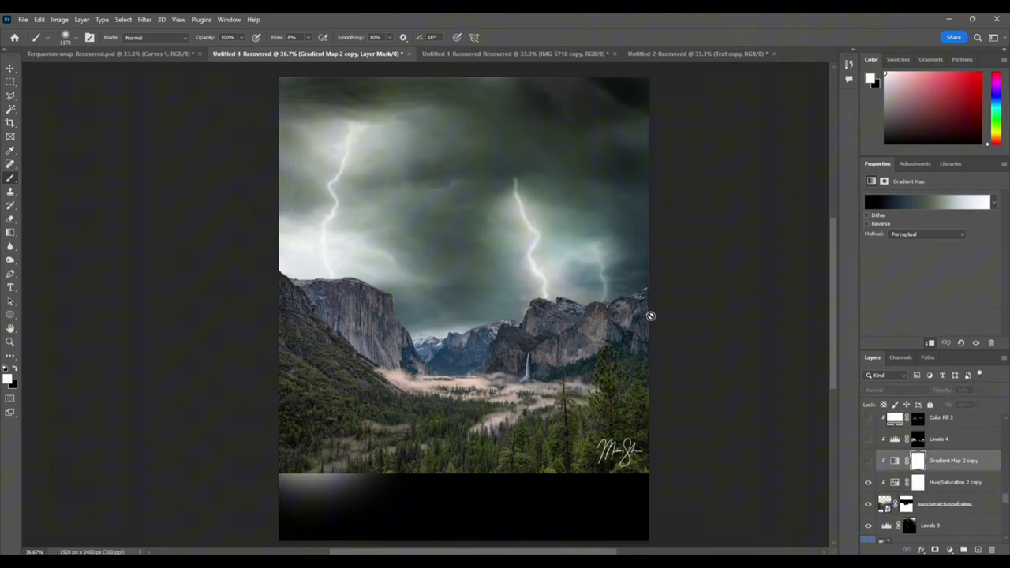
click(868, 461)
click(869, 461)
click(868, 461)
click(869, 462)
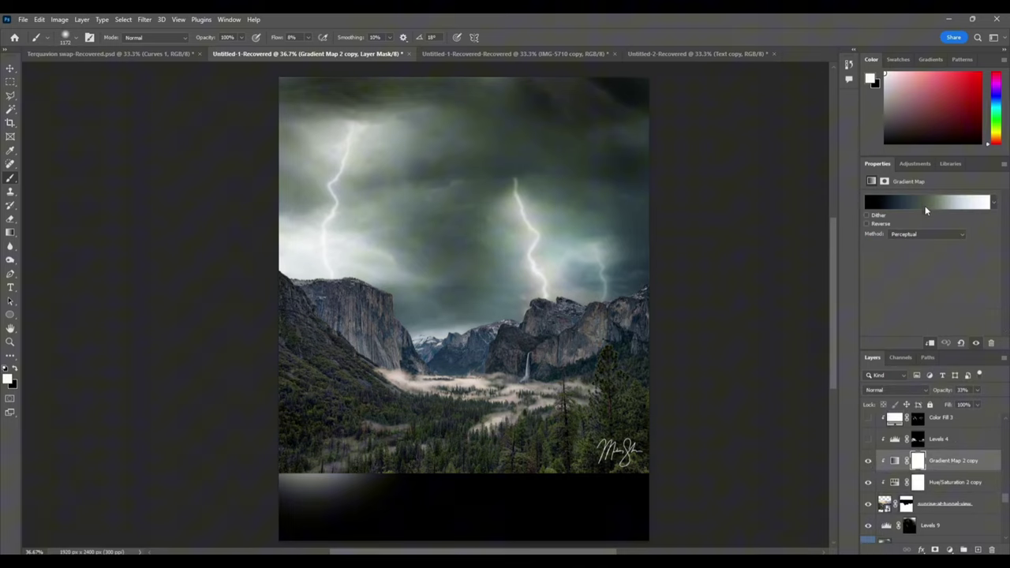
- Keep comparing the gradient map grade, then leave it hidden without adding any adjustment
click(868, 463)
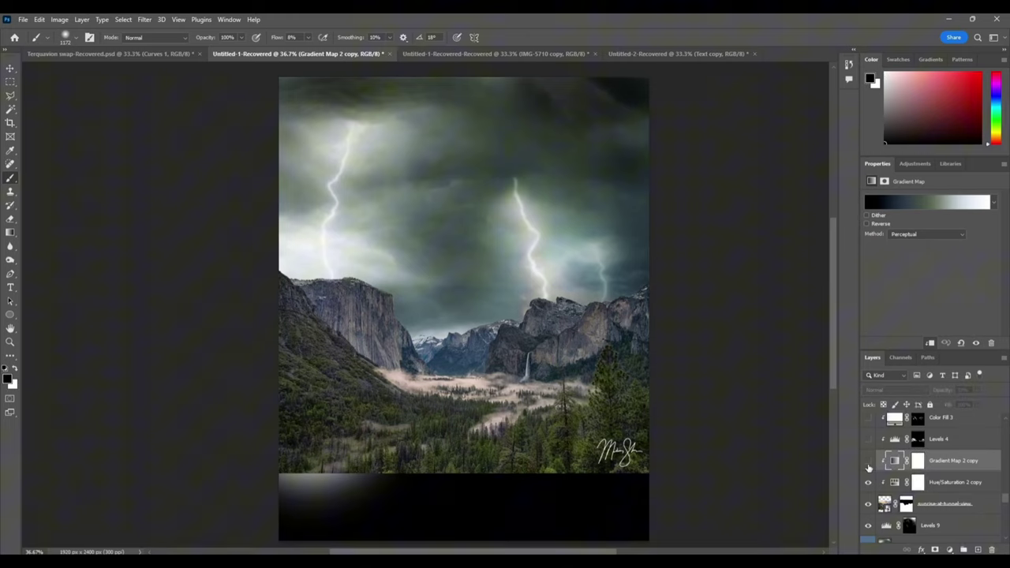
click(869, 463)
click(869, 463)
click(869, 463)
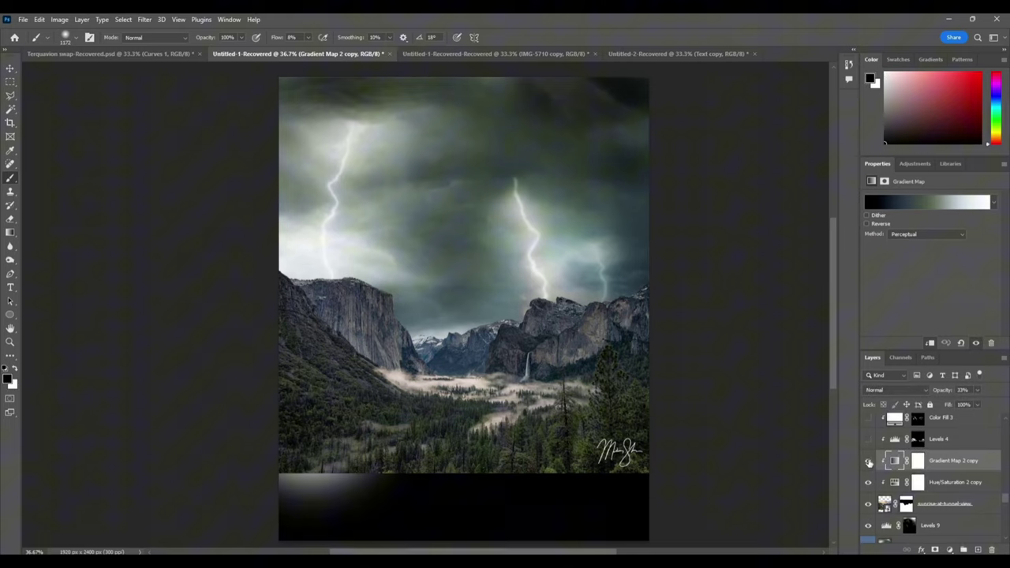
click(869, 463)
click(868, 463)
click(868, 463)
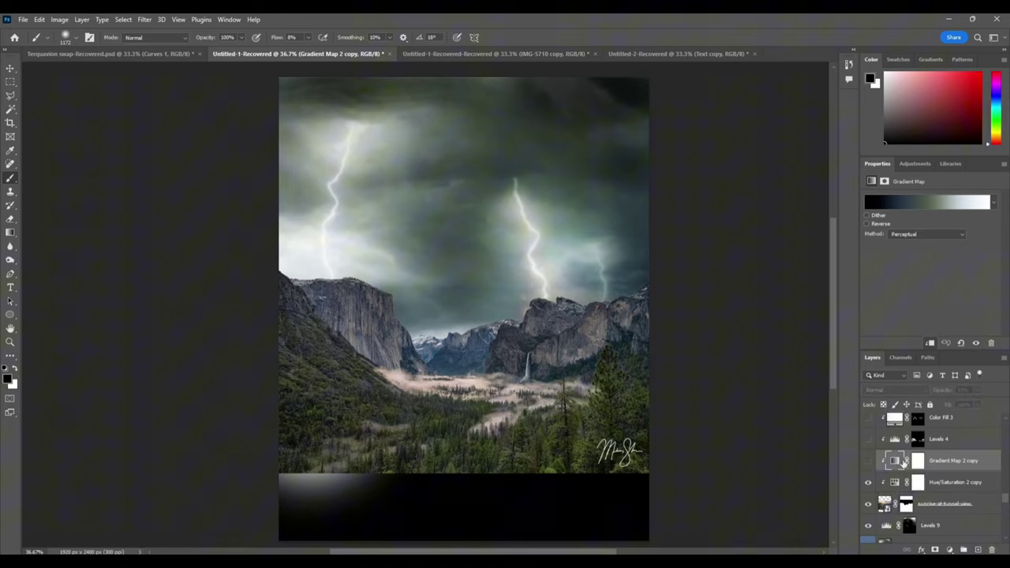
click(948, 549)
click(870, 464)
- Inspect the gradient's black start stop and dark blue-grey stop at location 27
click(913, 204)
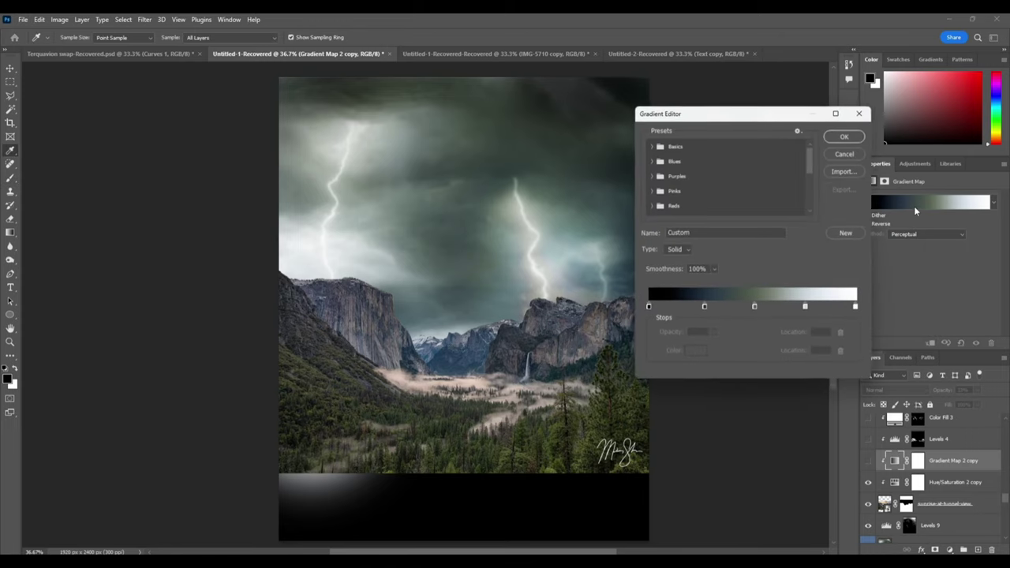
click(646, 308)
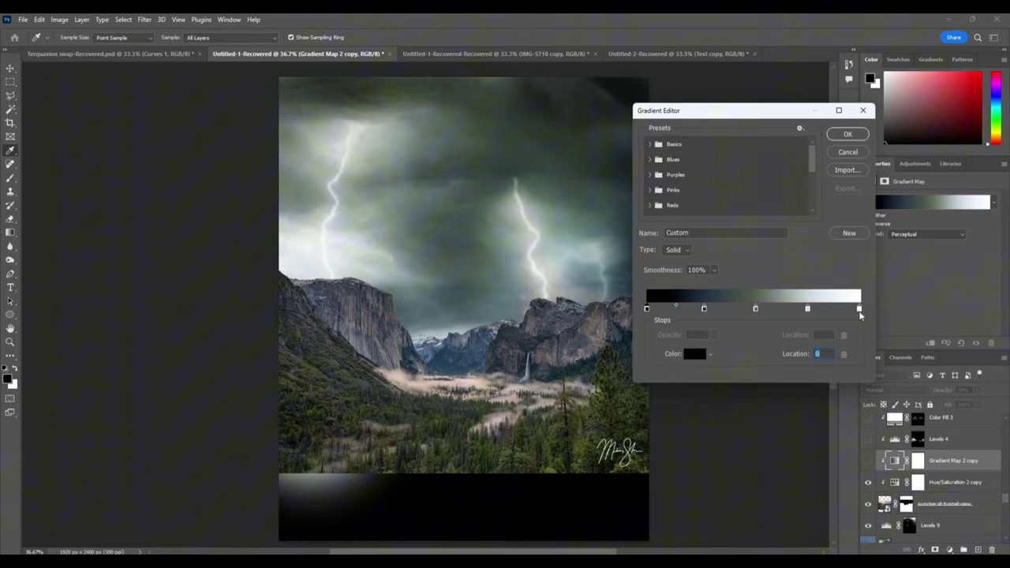
click(704, 308)
click(694, 354)
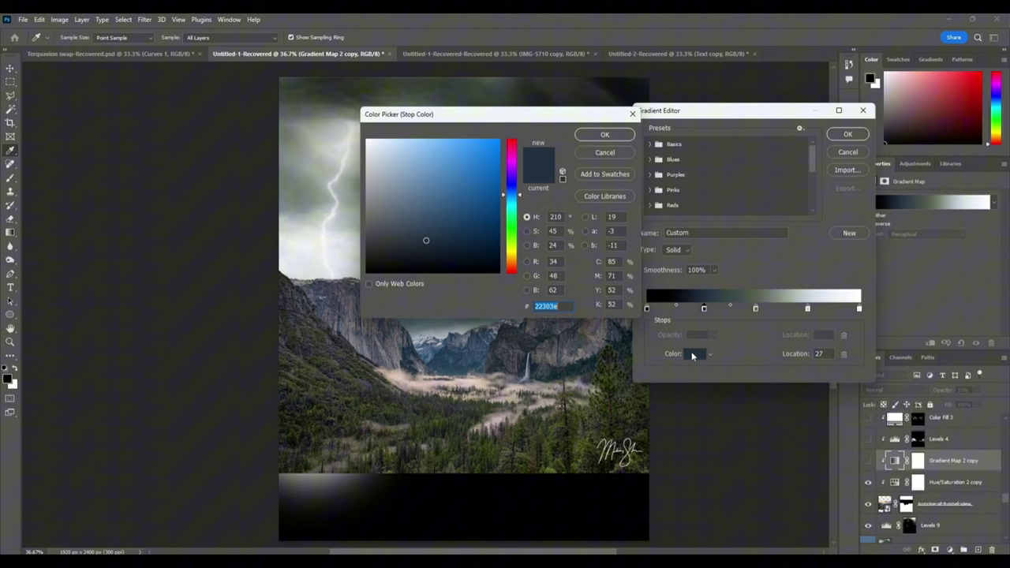
drag(516, 120, 829, 152)
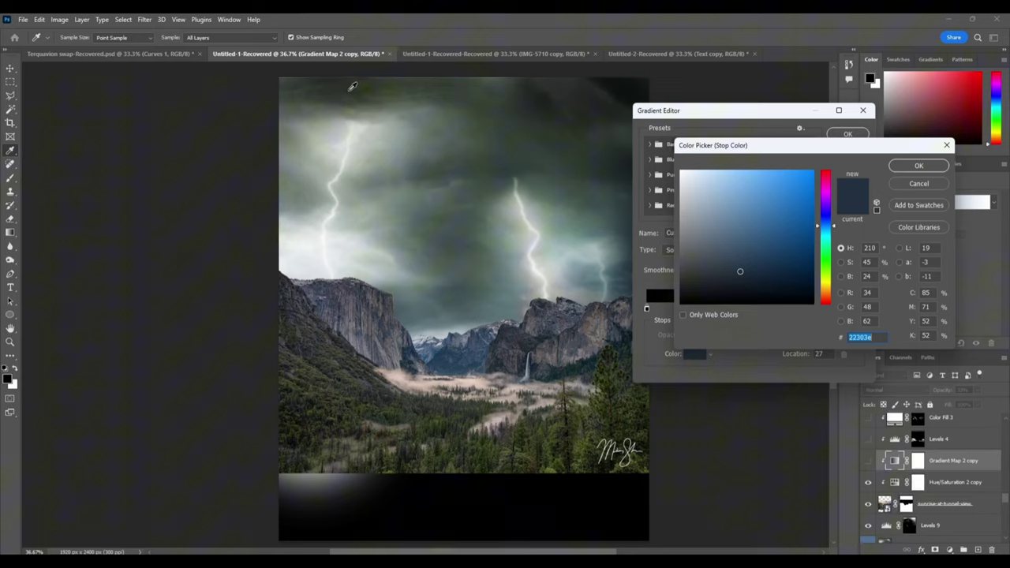
key(ctrl+v)
click(938, 166)
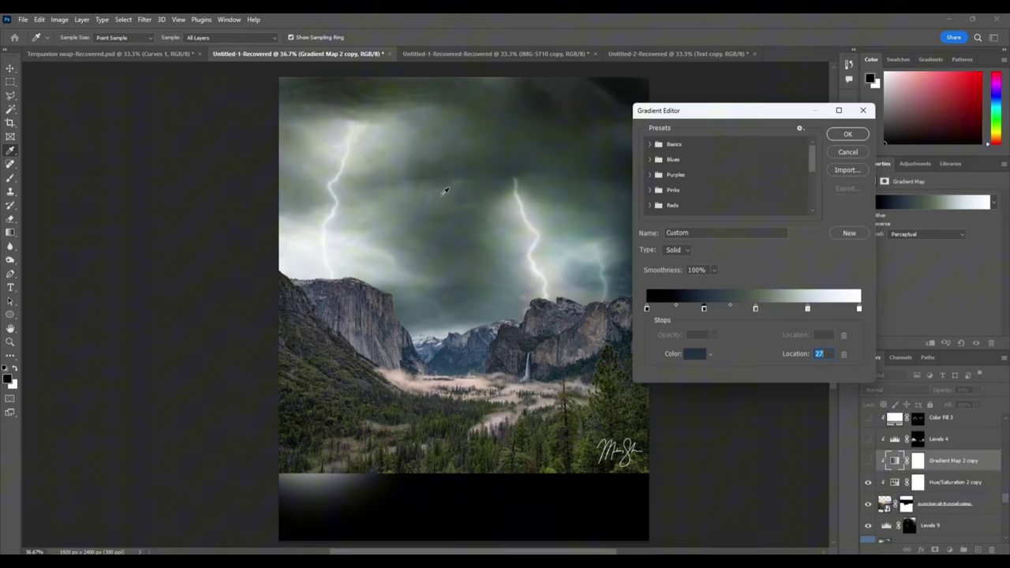
- Check the light grey stop at location 76 and close the Gradient Editor with OK
click(807, 309)
click(694, 355)
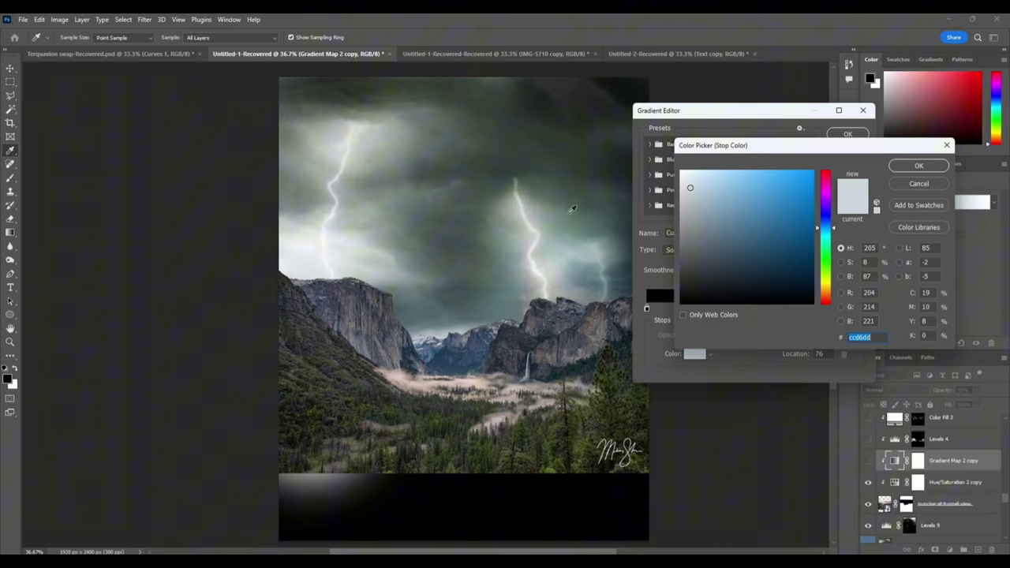
click(939, 163)
click(848, 134)
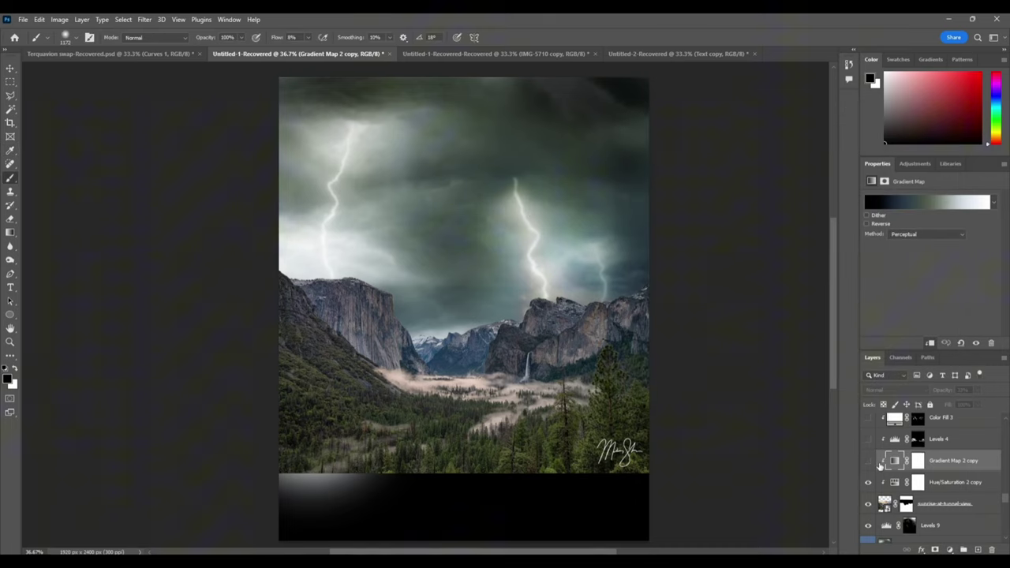
- Toggle Gradient Map 2 copy to compare, leaving the grade switched on
click(867, 462)
click(868, 462)
click(867, 463)
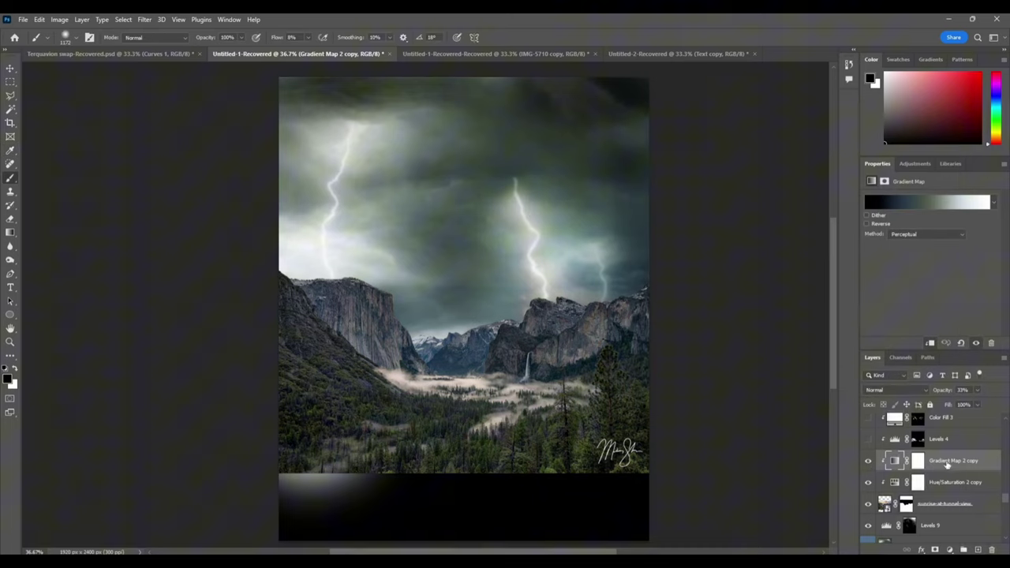
- Select the Levels 4 mask and toggle its darkening to compare, leaving it on
click(938, 442)
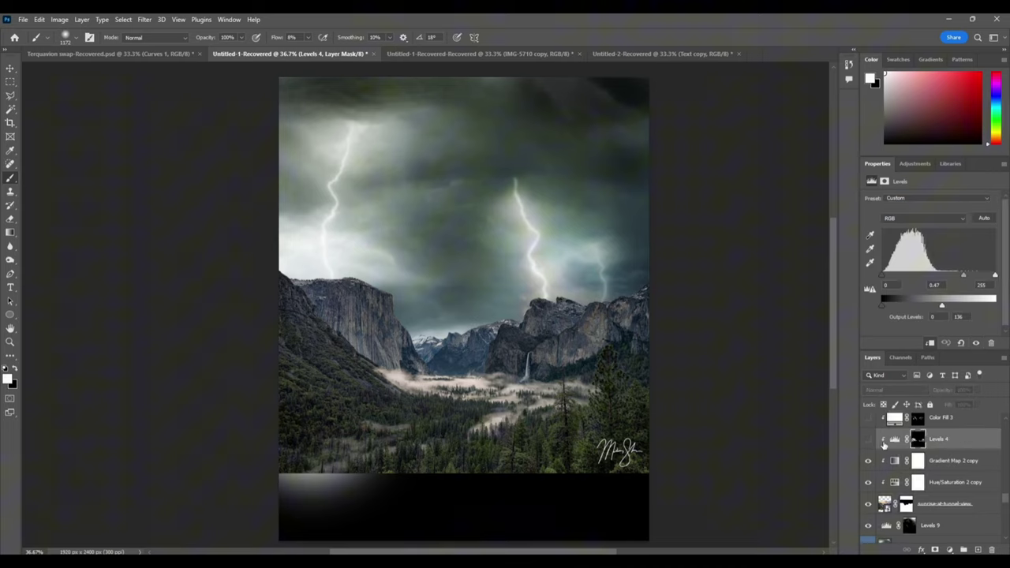
click(867, 438)
click(868, 438)
click(868, 438)
click(867, 439)
click(867, 438)
scroll(552, 339, down, 1)
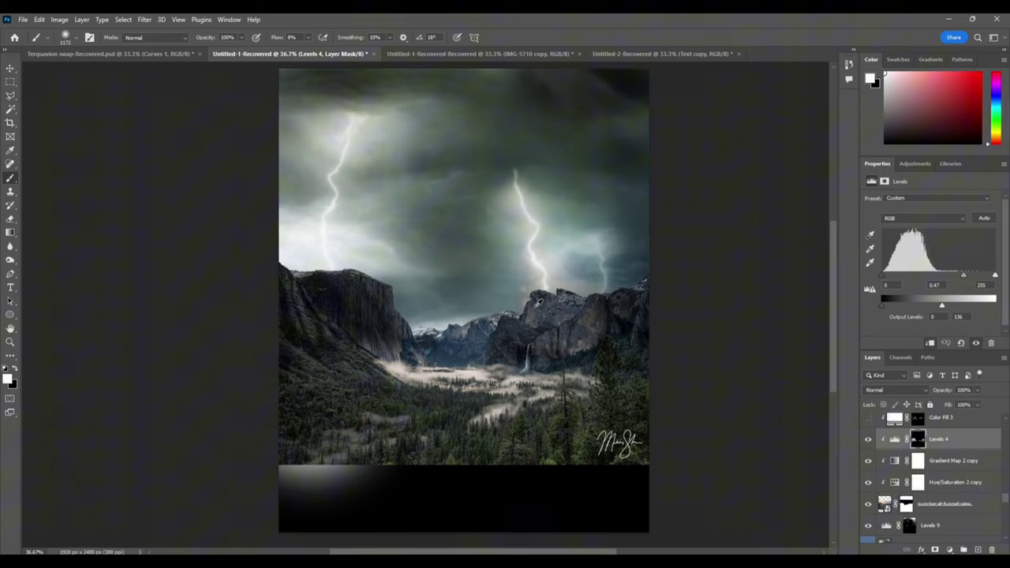
click(928, 166)
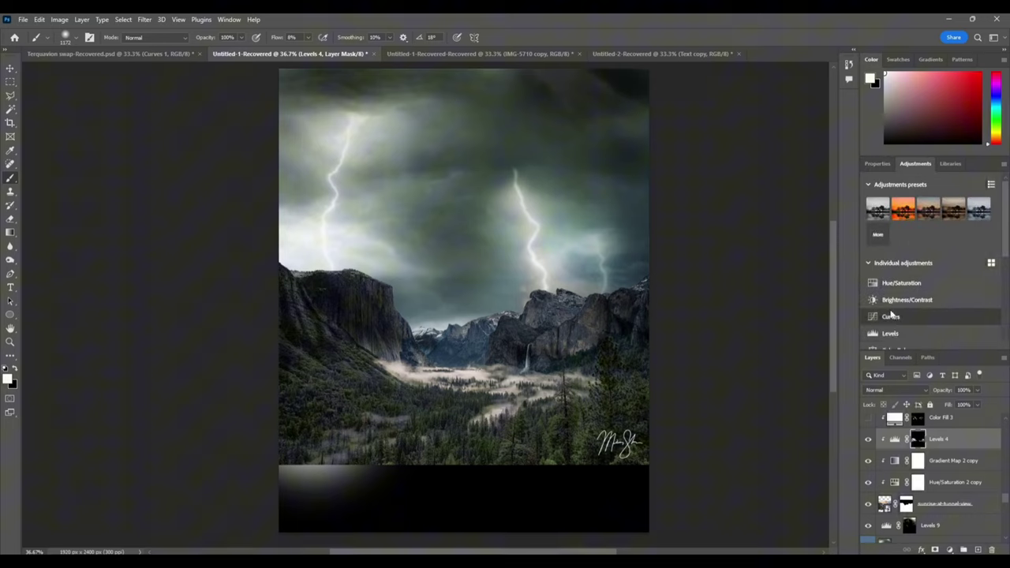
click(877, 164)
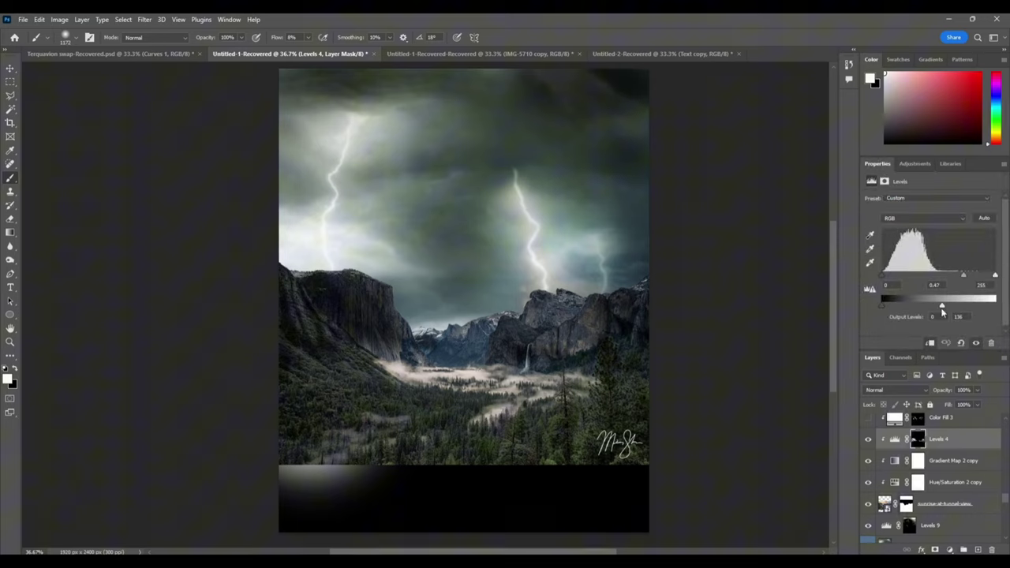
- Resize the brush to about 142 px and zoom in on the cliff
drag(419, 283, 379, 261)
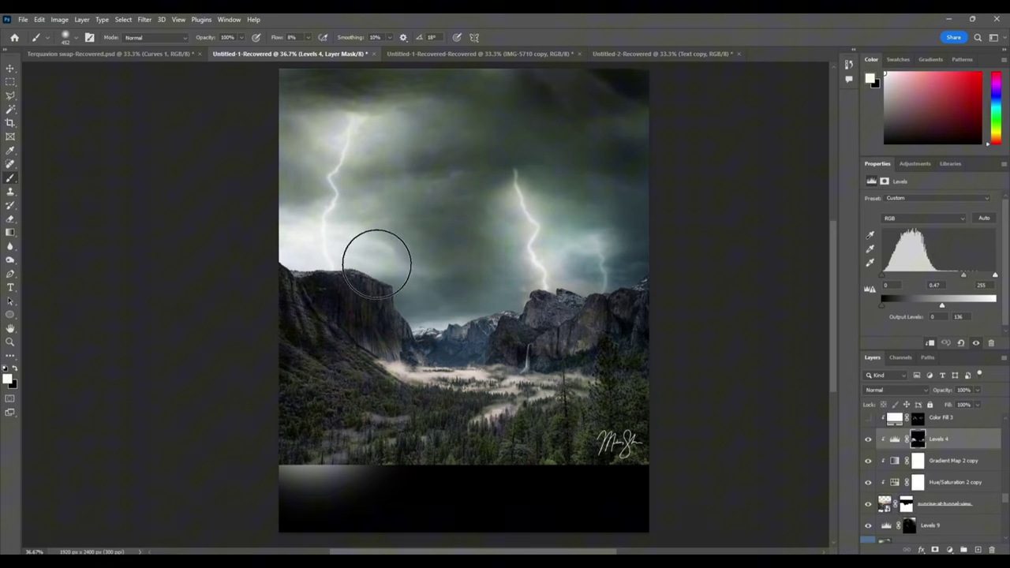
scroll(379, 268, up, 1)
scroll(410, 269, up, 1)
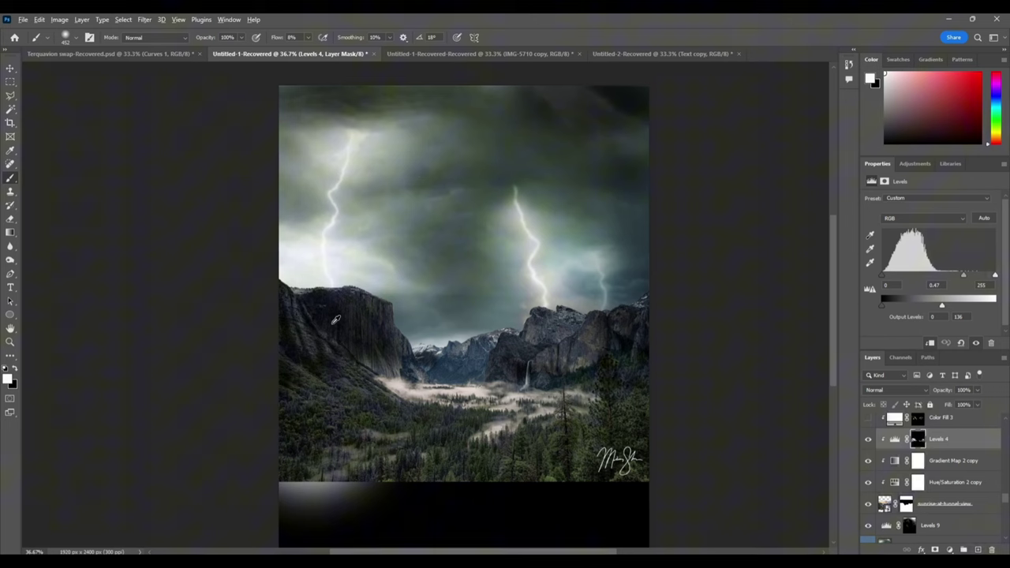
scroll(302, 318, up, 3)
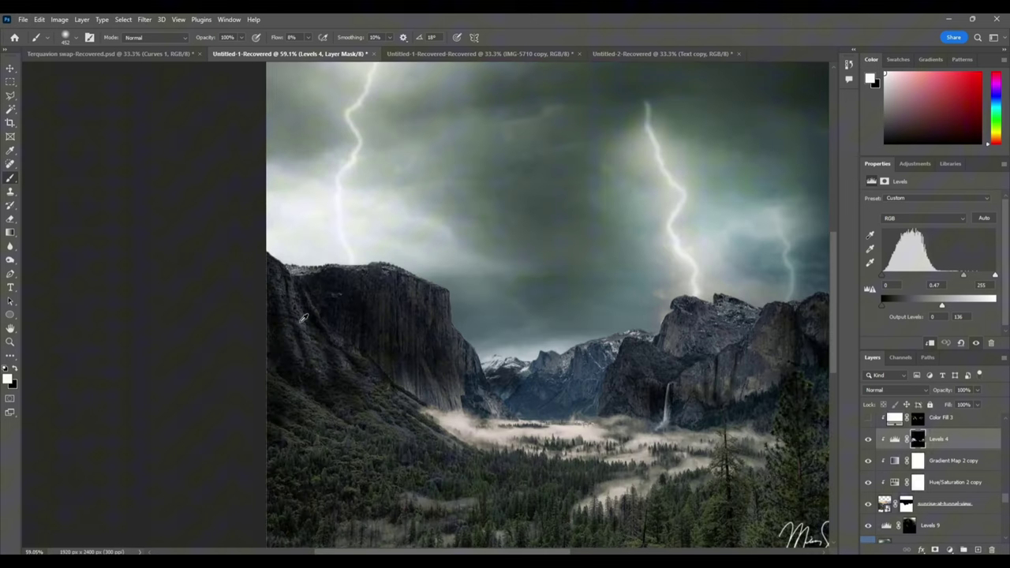
scroll(423, 322, up, 1)
drag(383, 322, 433, 328)
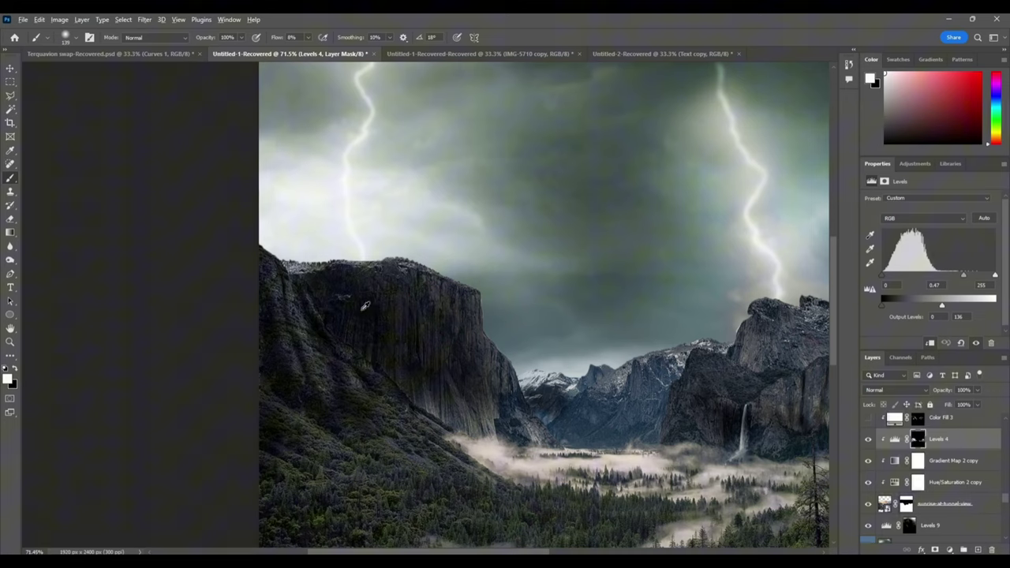
scroll(476, 424, right, 5)
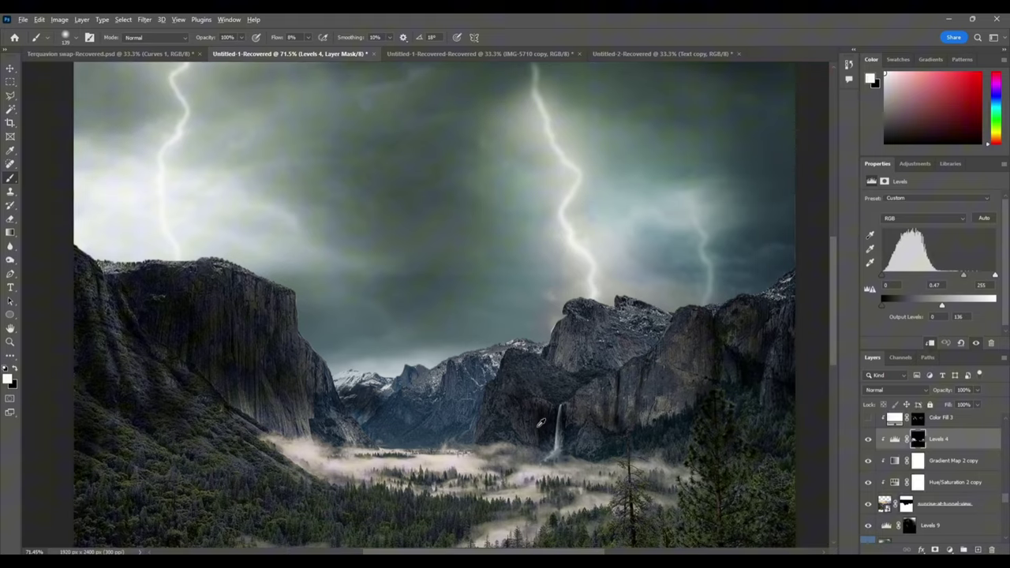
scroll(623, 406, right, 3)
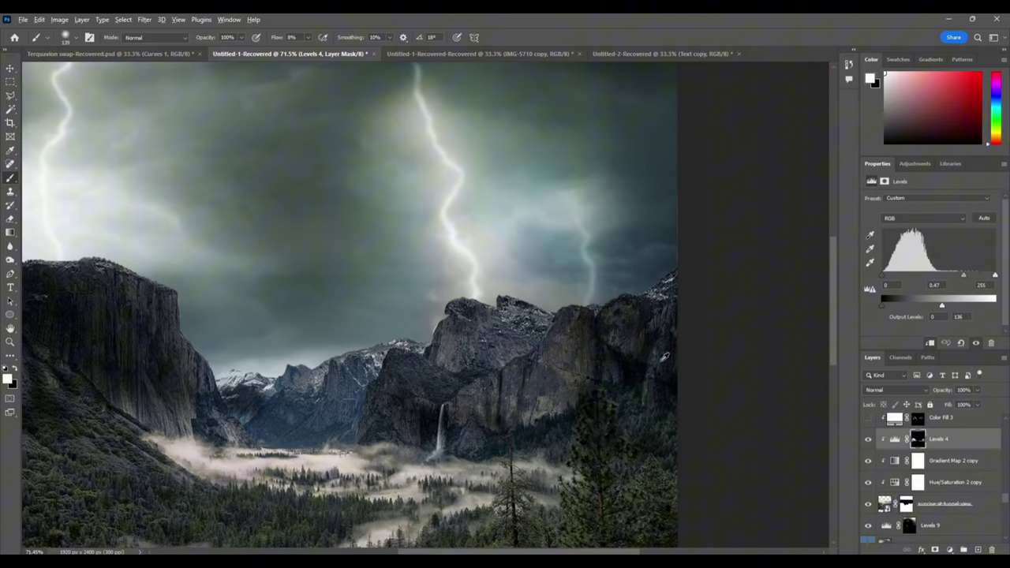
scroll(461, 400, down, 3)
scroll(461, 400, up, 4)
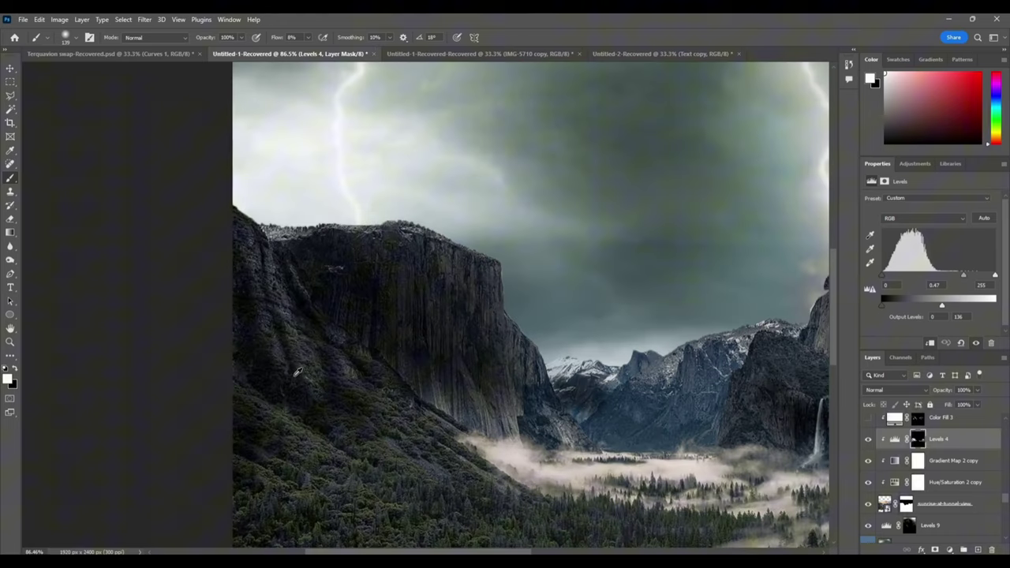
- Toggle Levels 4 again to compare the darker cliff, leaving it switched on
click(866, 440)
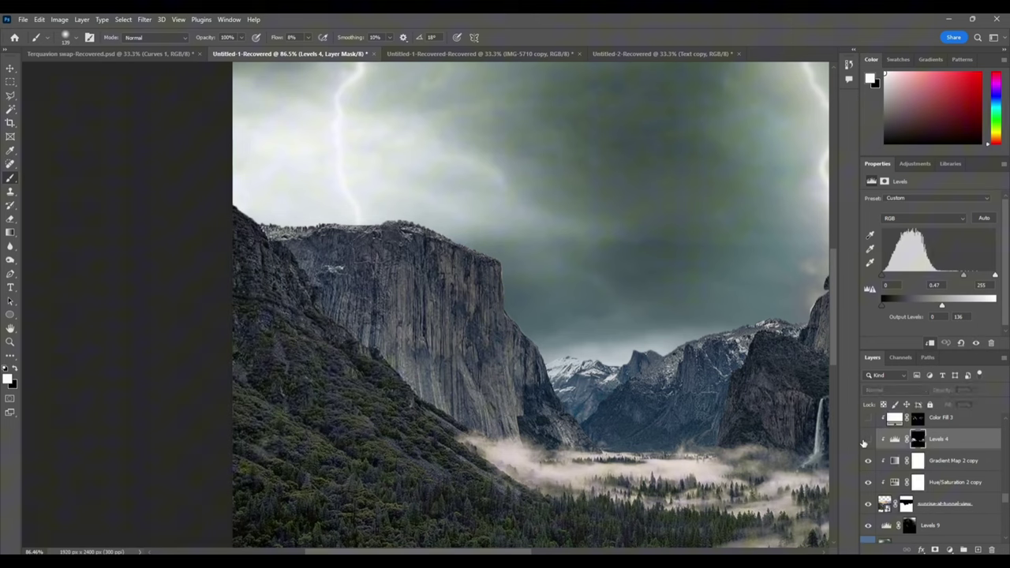
click(867, 439)
click(867, 440)
click(867, 439)
scroll(439, 311, down, 5)
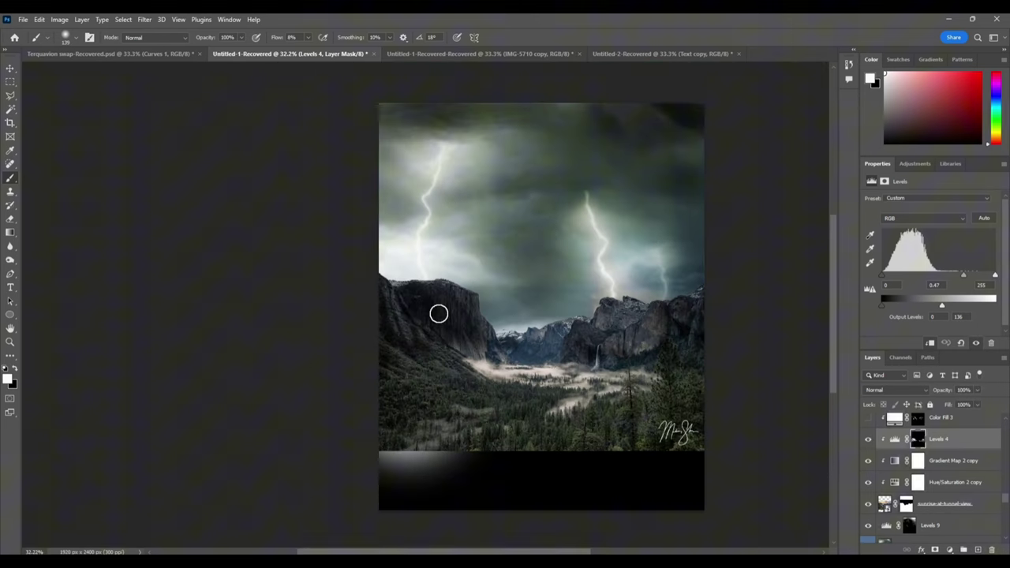
scroll(459, 324, up, 1)
scroll(939, 453, up, 2)
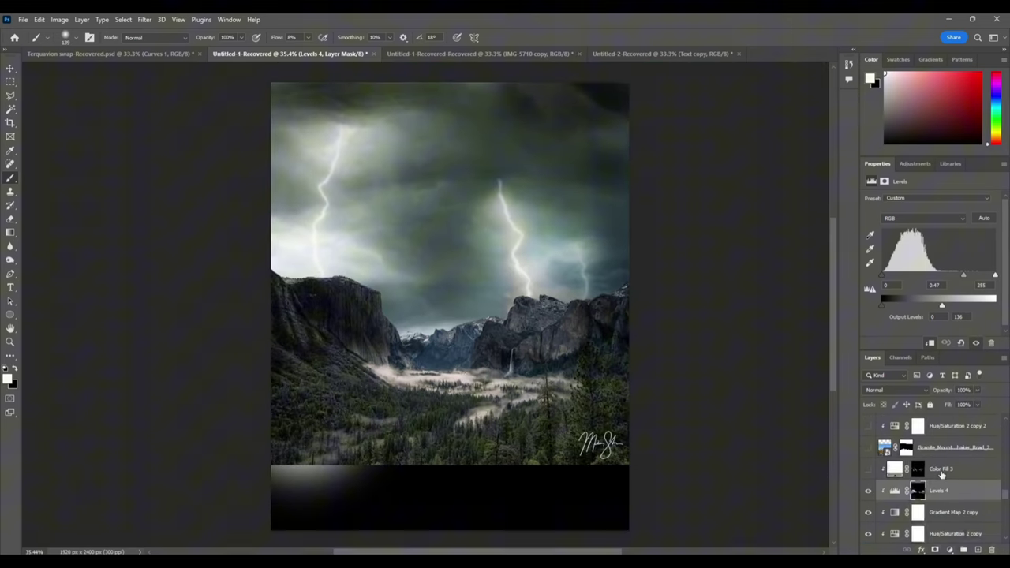
- Select the Color Fill 3 overlay and toggle it to compare the scene
click(942, 471)
click(869, 470)
click(869, 470)
click(868, 470)
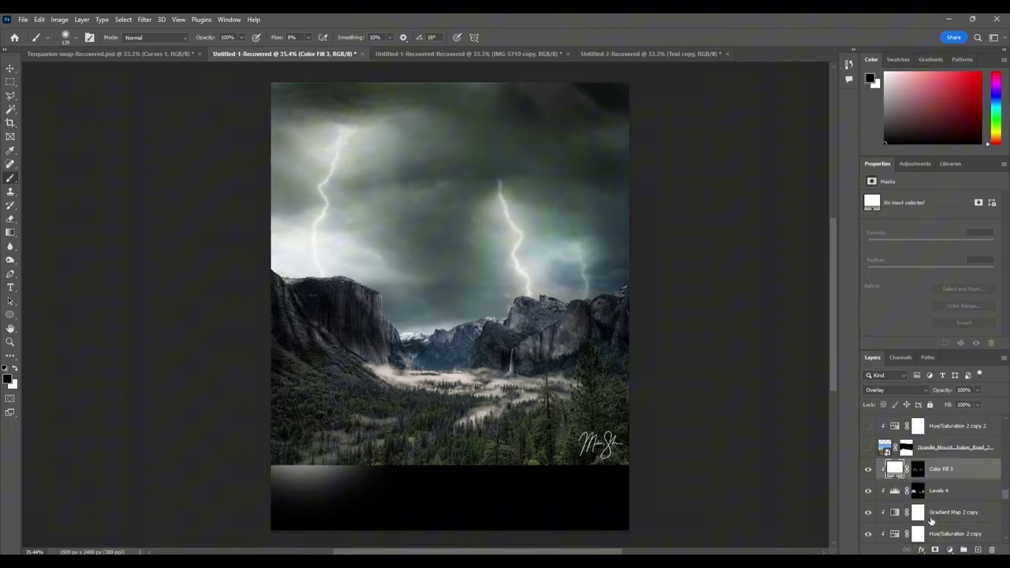
click(949, 550)
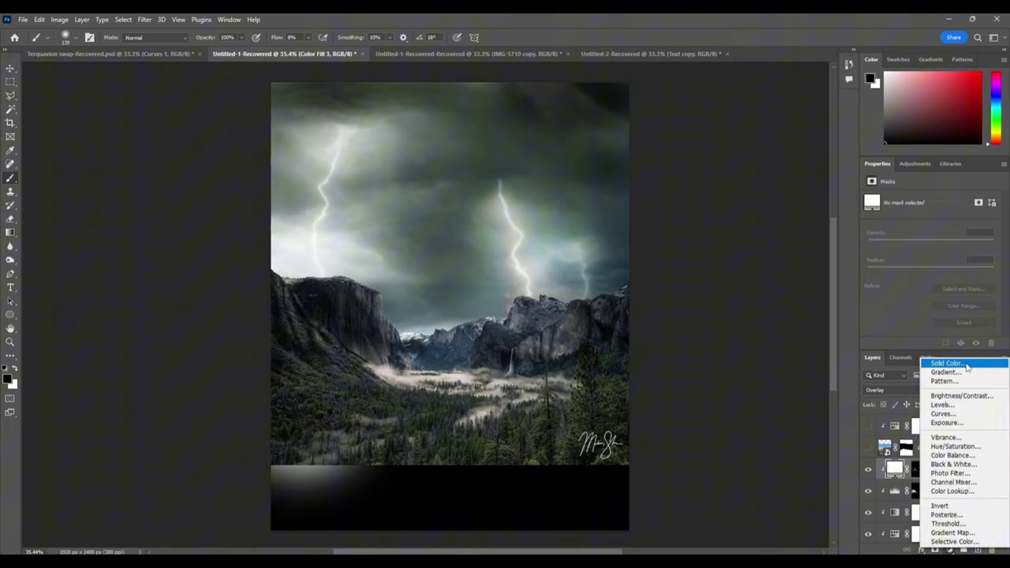
click(867, 472)
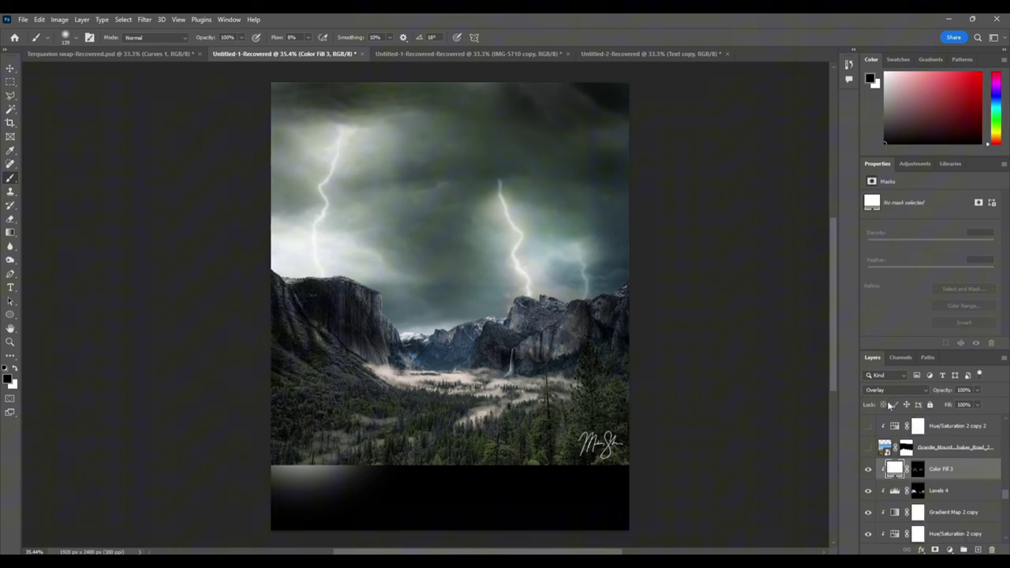
click(868, 470)
click(868, 470)
scroll(560, 322, up, 4)
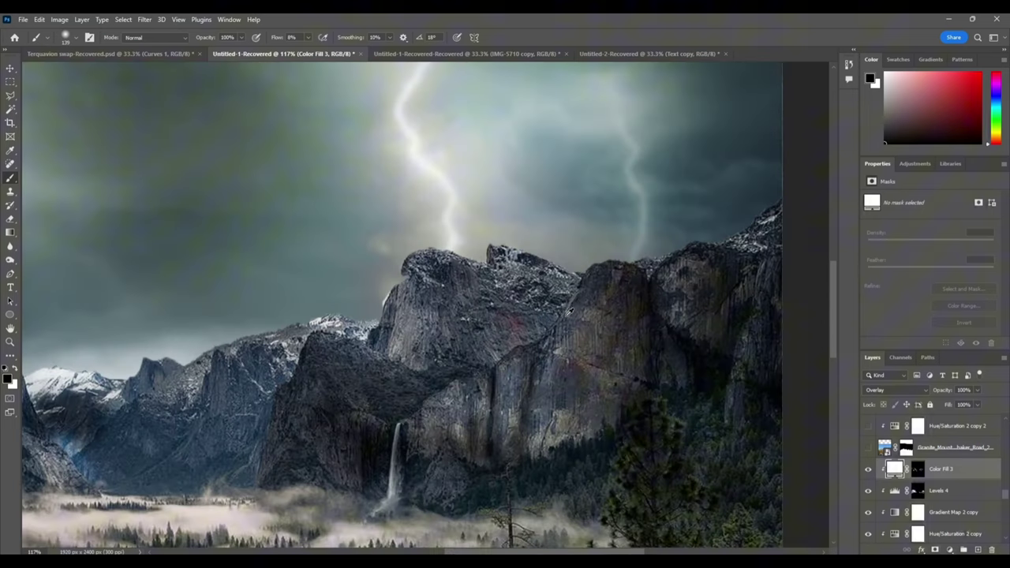
- Decline rasterizing, then paint white over the right cliff face in Color Fill 3's mask
click(532, 317)
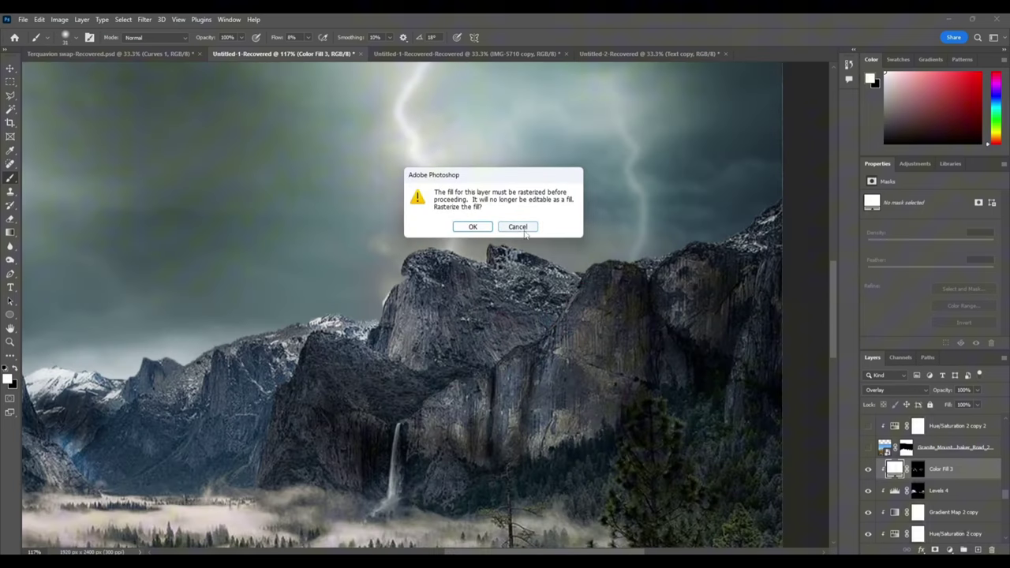
click(518, 225)
click(917, 468)
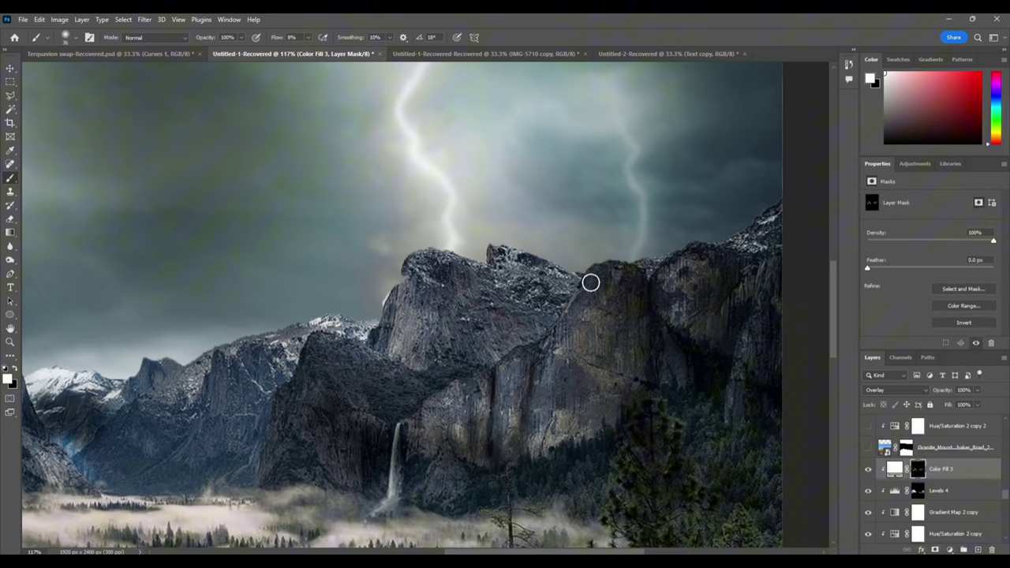
mouse_move(577, 316)
mouse_down()
mouse_move(544, 355)
mouse_move(537, 429)
mouse_move(518, 386)
mouse_up()
- Fit the document in view and compare the cliffs with and without Color Fill 3
scroll(513, 376, left, 2)
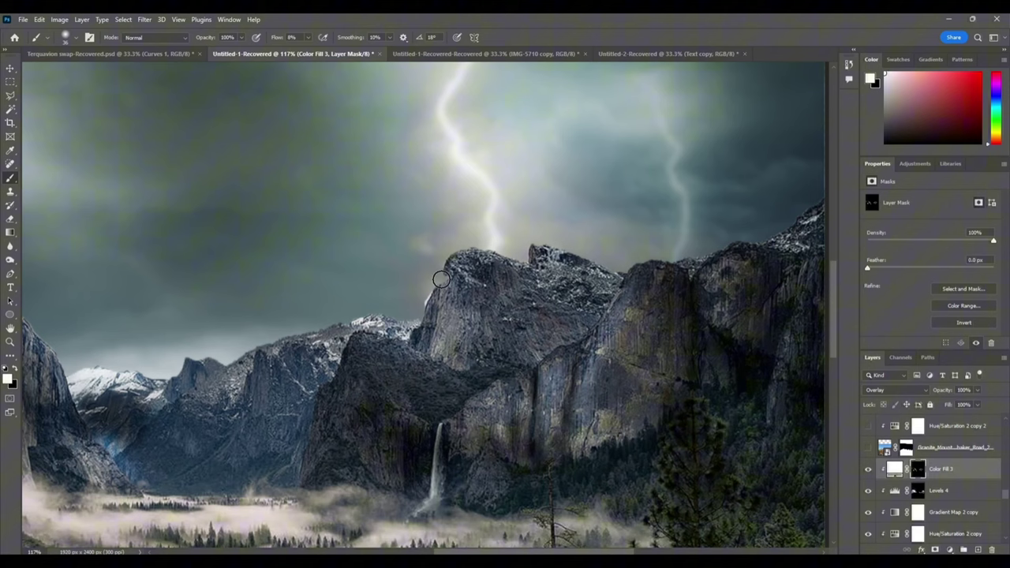
key(ctrl+0)
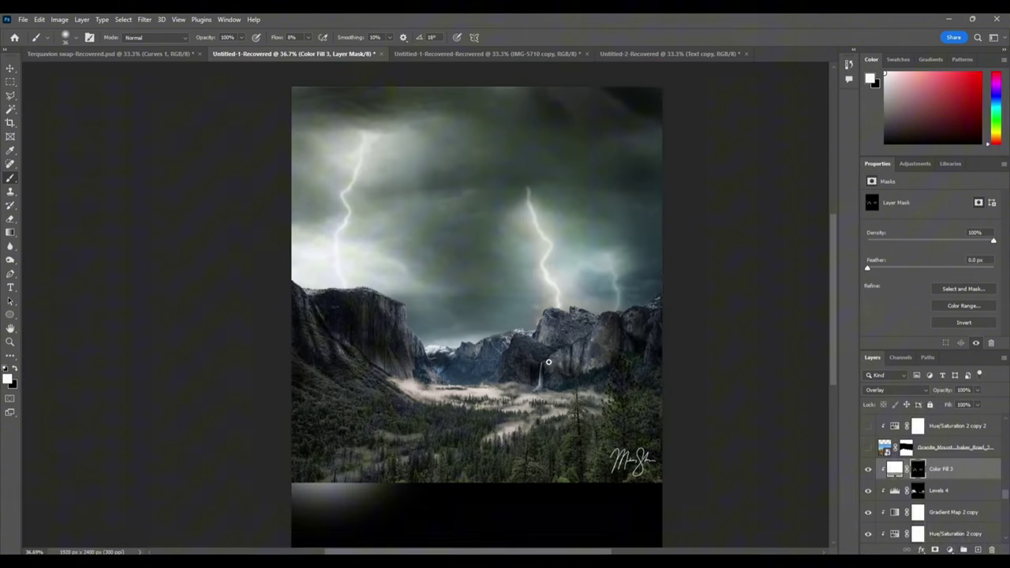
click(869, 468)
click(869, 468)
click(869, 469)
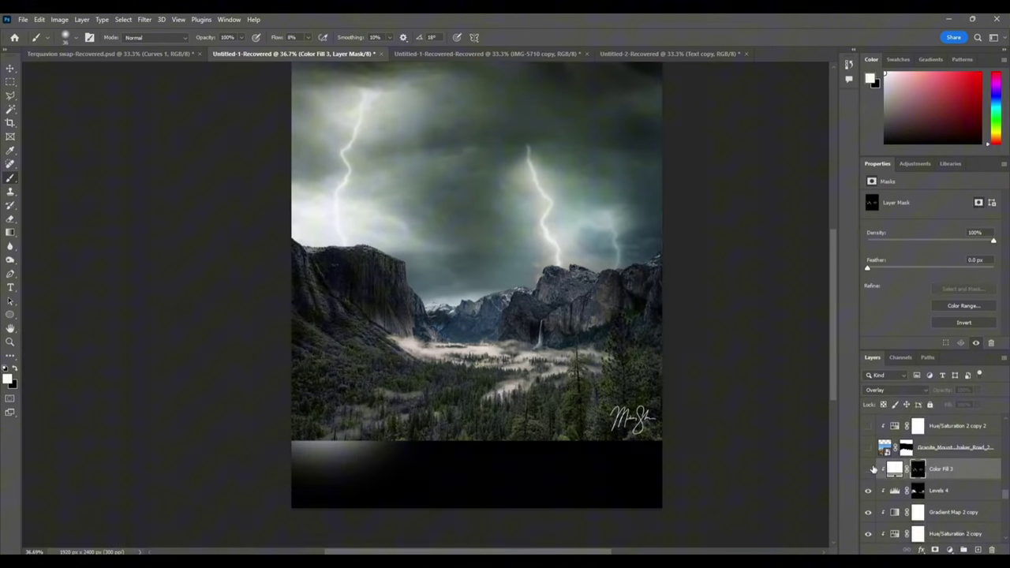
click(868, 469)
- Show the Granite_Mountains desert layer over the valley, toggling it to compare
click(869, 447)
click(868, 447)
click(868, 447)
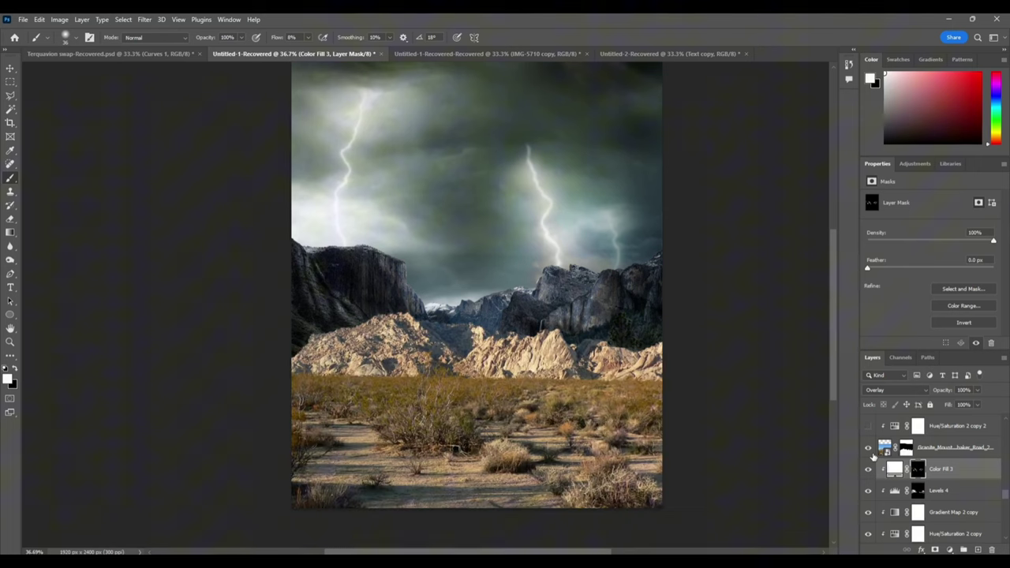
click(868, 447)
click(868, 447)
click(885, 451)
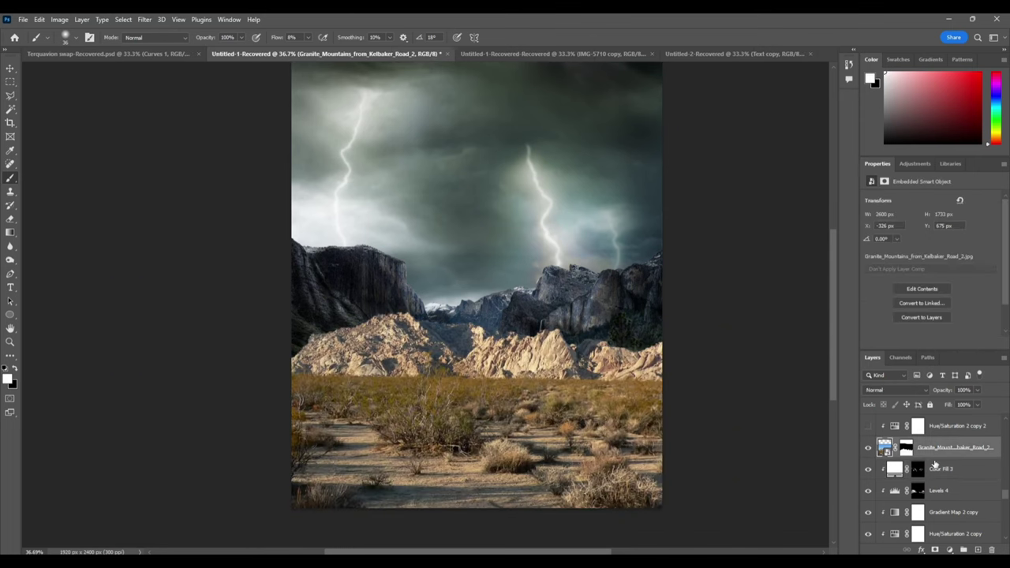
click(867, 448)
click(868, 448)
scroll(612, 388, up, 1)
scroll(644, 402, right, 1)
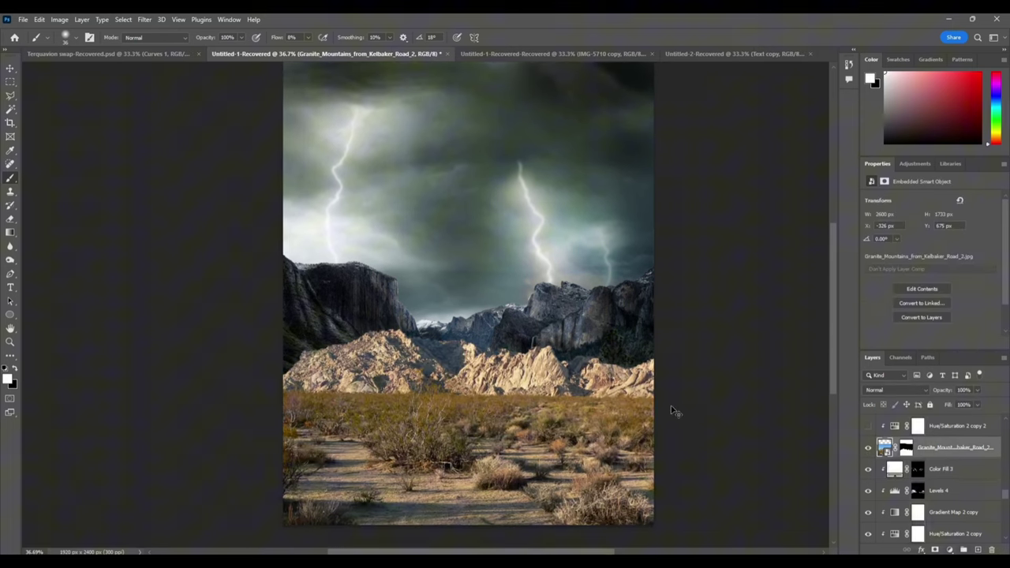
scroll(675, 411, up, 1)
scroll(654, 416, left, 1)
scroll(913, 471, up, 2)
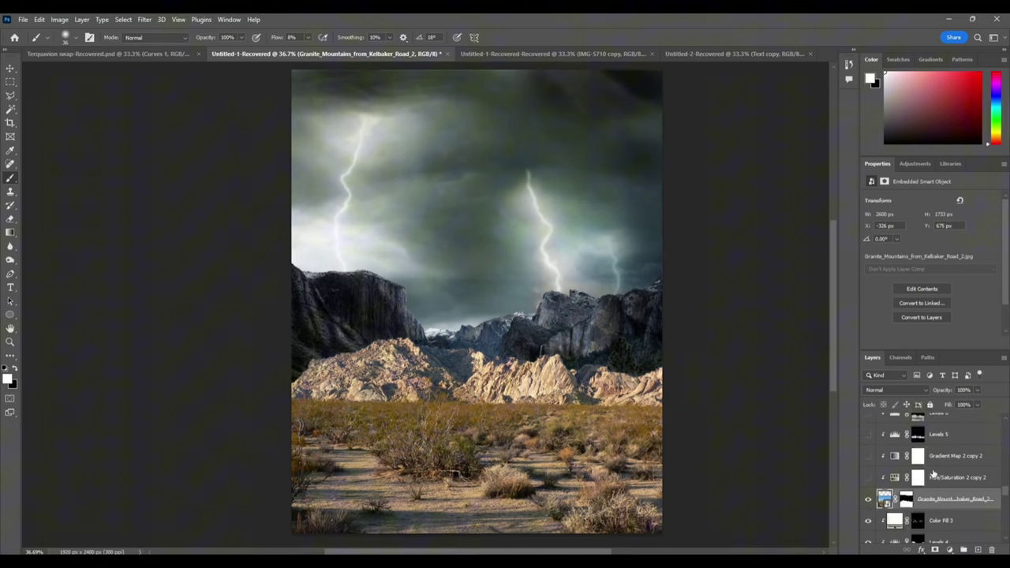
- Switch on the Hue/Saturation 2 copy 2 desaturation and the Gradient Map 2 copy 2 blue-grey tone
click(946, 477)
click(868, 478)
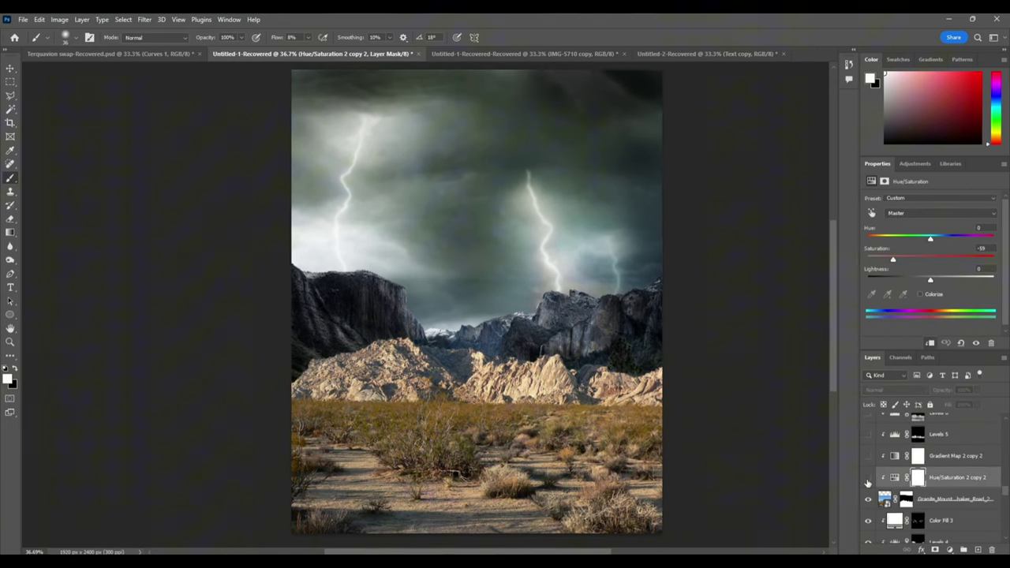
click(934, 459)
click(868, 455)
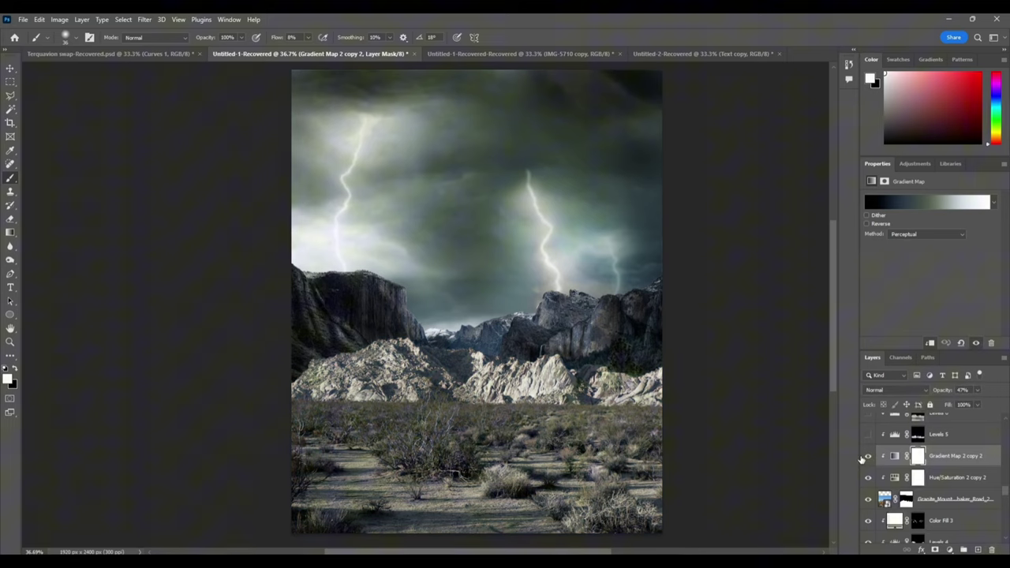
- Turn on Levels 5 to darken the white rocks, comparing before and after
click(937, 435)
click(867, 435)
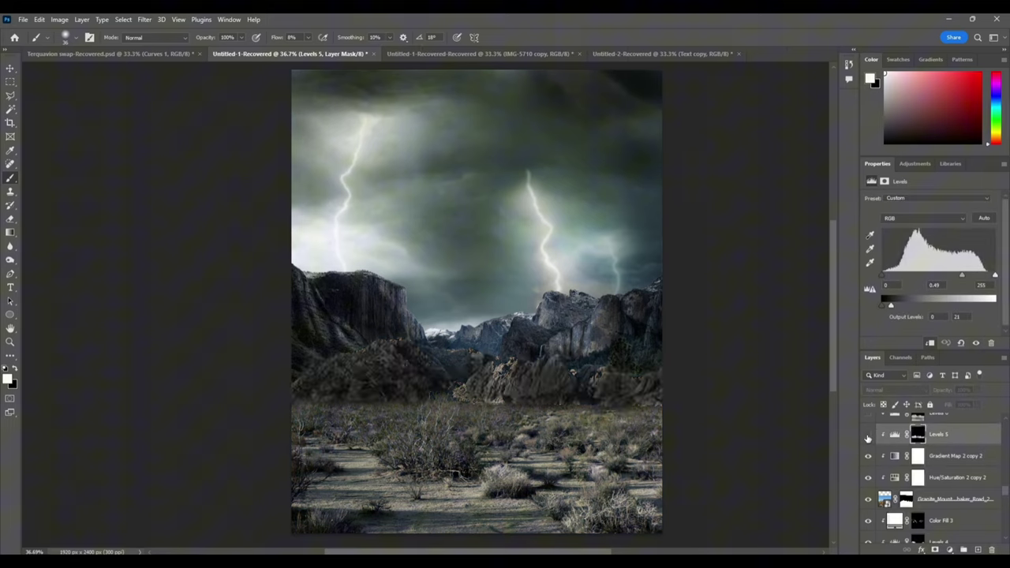
click(867, 435)
click(868, 435)
click(867, 436)
click(868, 436)
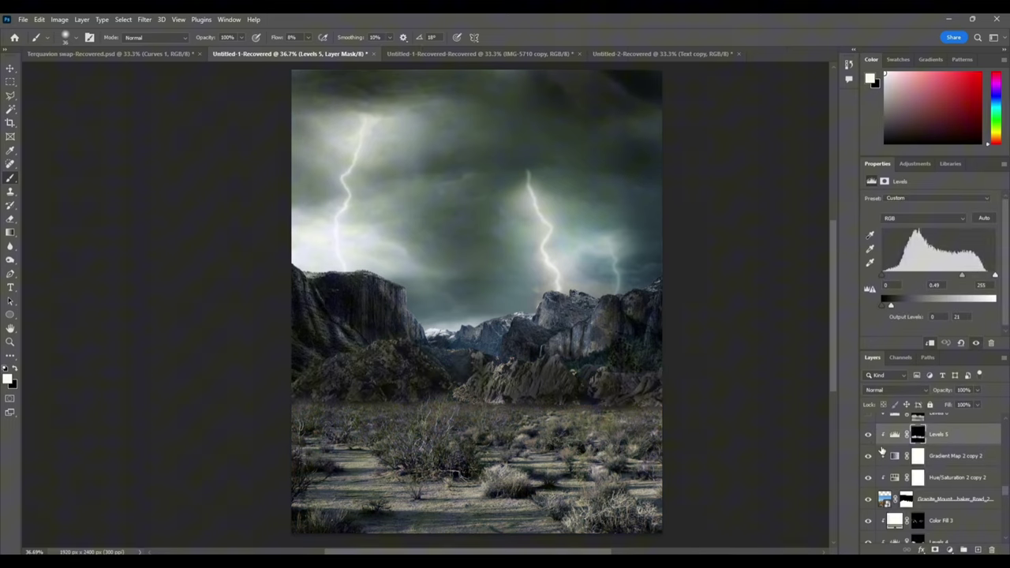
scroll(873, 458, up, 2)
- Toggle Levels 6 and Color Fill 4 to compare their darkening of the ground
click(869, 465)
click(868, 465)
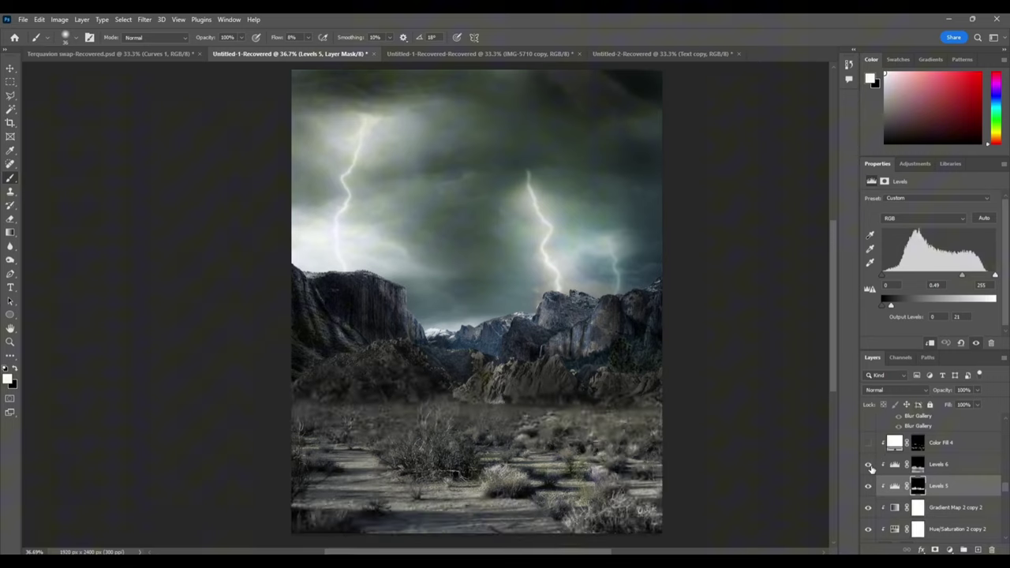
click(868, 464)
click(868, 443)
click(869, 443)
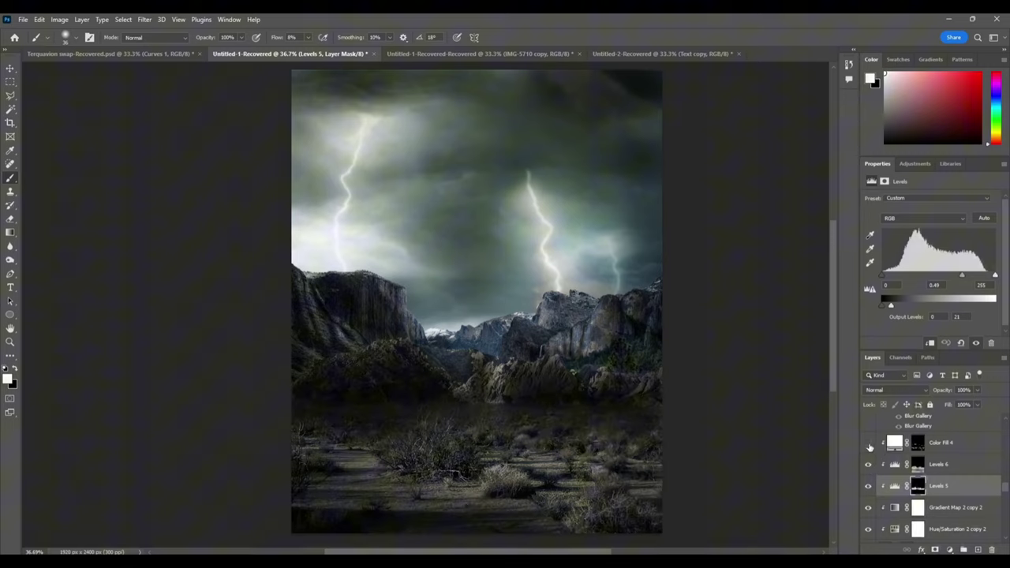
click(868, 443)
click(868, 443)
- Turn Color Fill 4 back on, set brush Flow to 100% and paint the Levels 5 mask along the rocks
click(868, 444)
scroll(556, 364, up, 5)
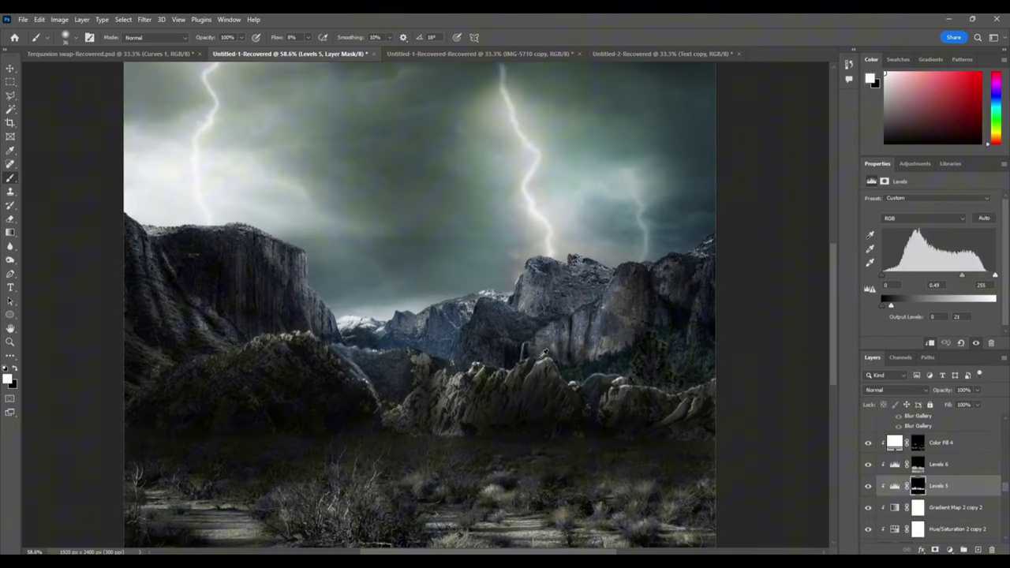
click(308, 37)
drag(337, 51, 384, 62)
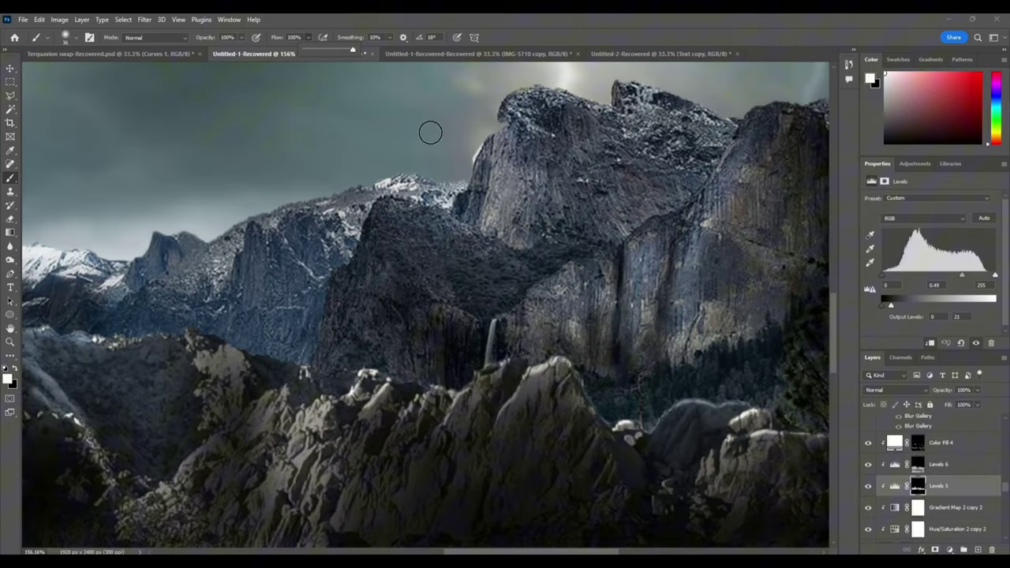
drag(562, 339, 564, 351)
- Swap the paint colours with X and target Color Fill 4's layer mask
scroll(564, 351, down, 2)
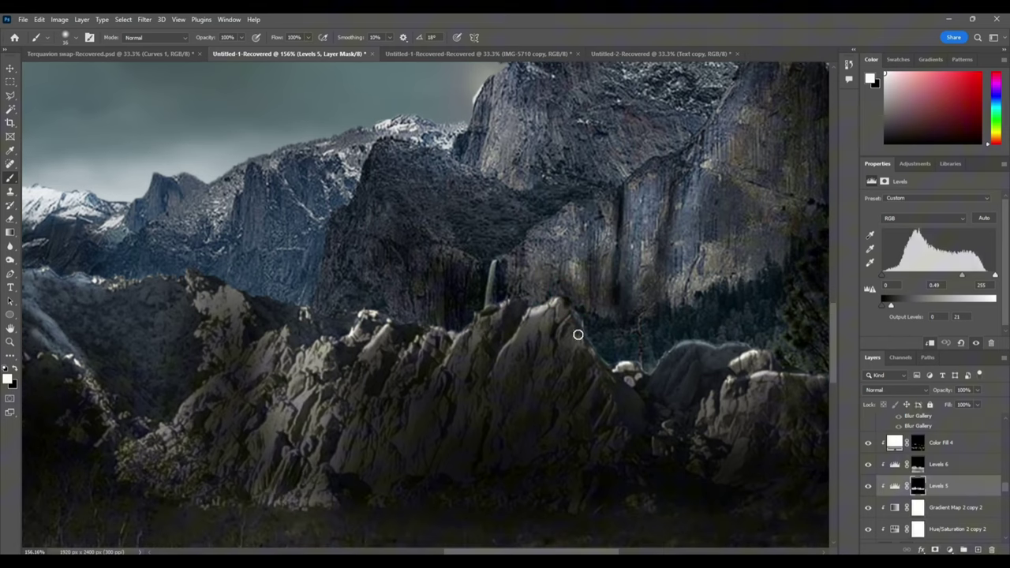
key(x)
key(x)
click(917, 442)
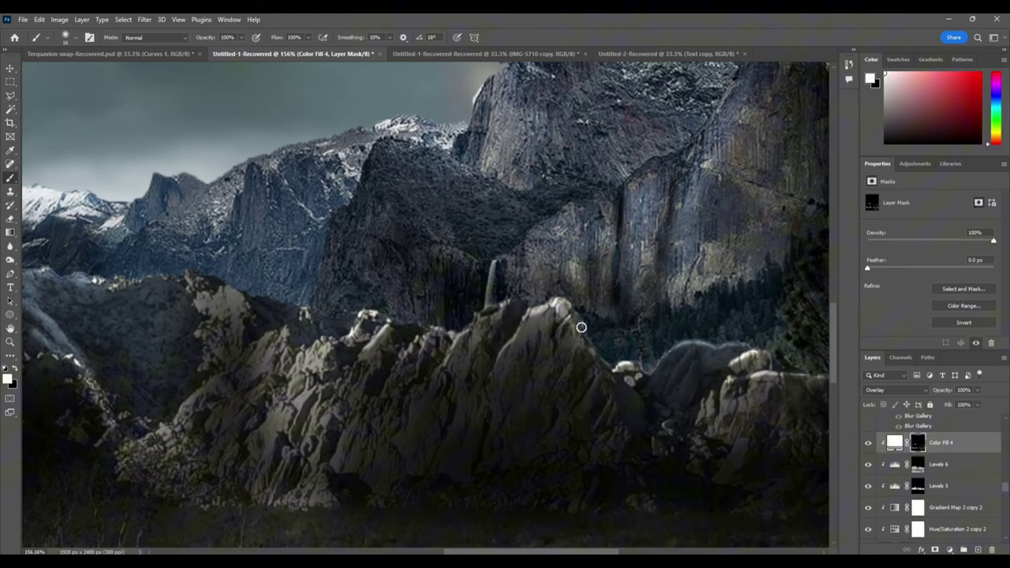
scroll(585, 404, down, 5)
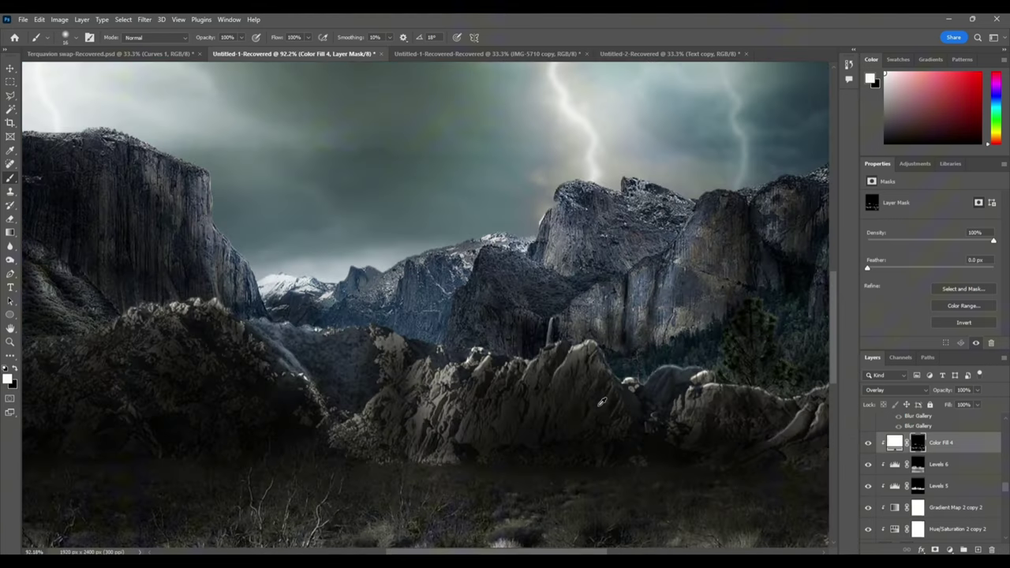
scroll(585, 404, down, 2)
scroll(671, 435, right, 2)
scroll(874, 495, up, 2)
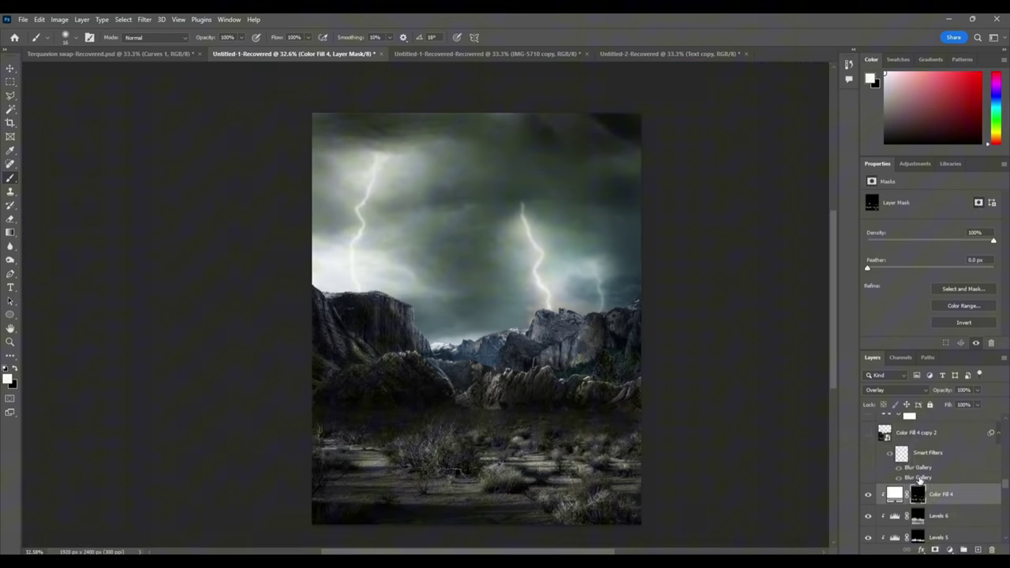
- Toggle Color Fill 4 and Color Fill 4 copy 2 to compare the foreground
click(870, 494)
click(871, 494)
click(871, 495)
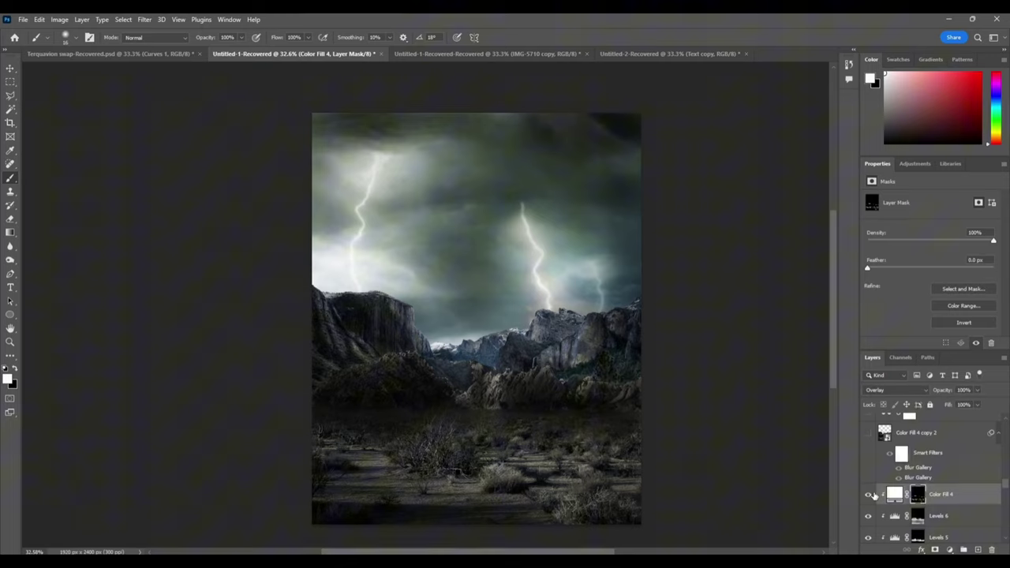
click(871, 494)
click(871, 494)
click(870, 494)
scroll(874, 495, up, 2)
click(868, 486)
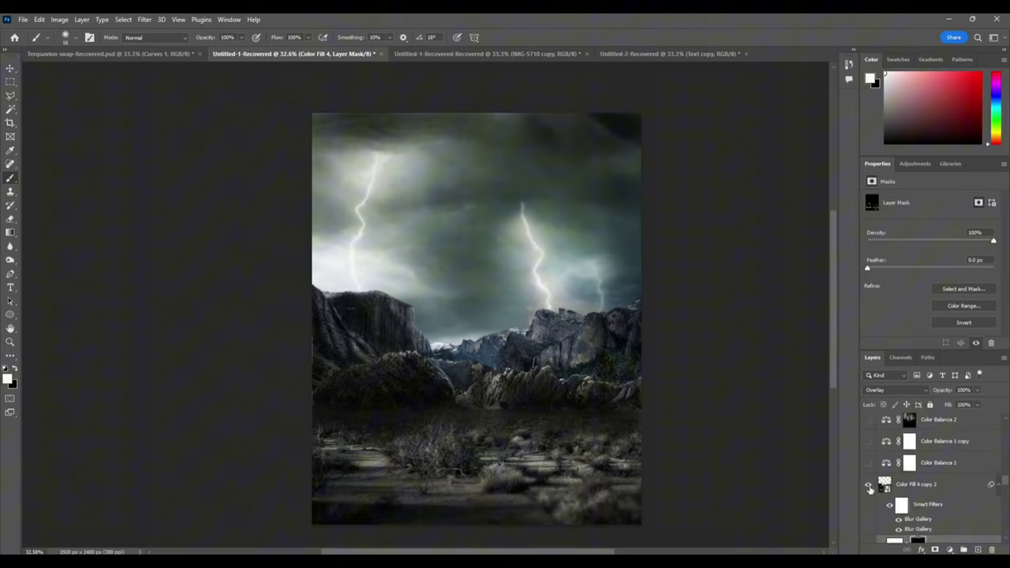
- Compare the scene with and without Color Fill 4 copy 2, reviewing its Blur Gallery settings without changes
click(869, 486)
click(868, 486)
click(947, 491)
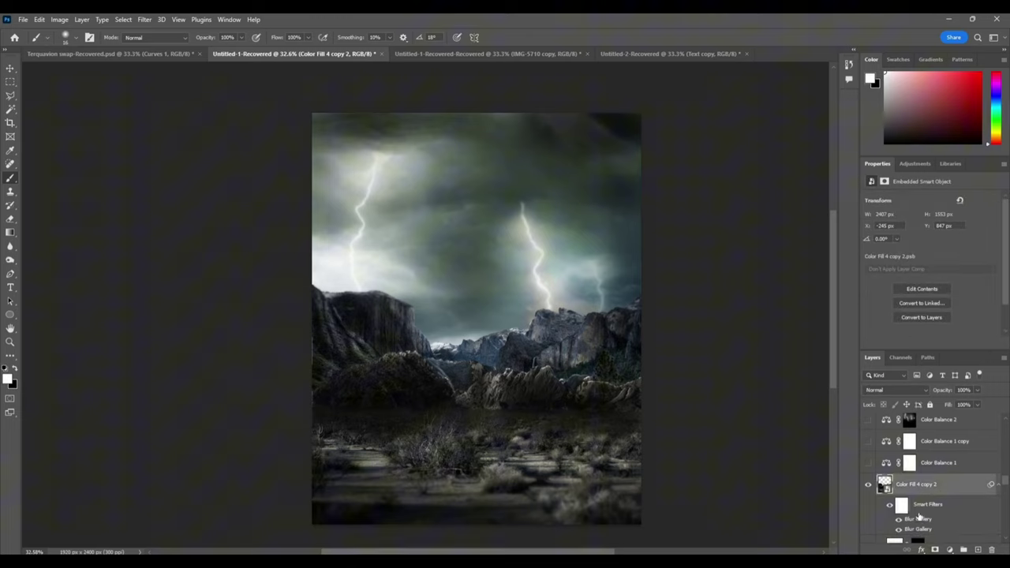
double_click(916, 530)
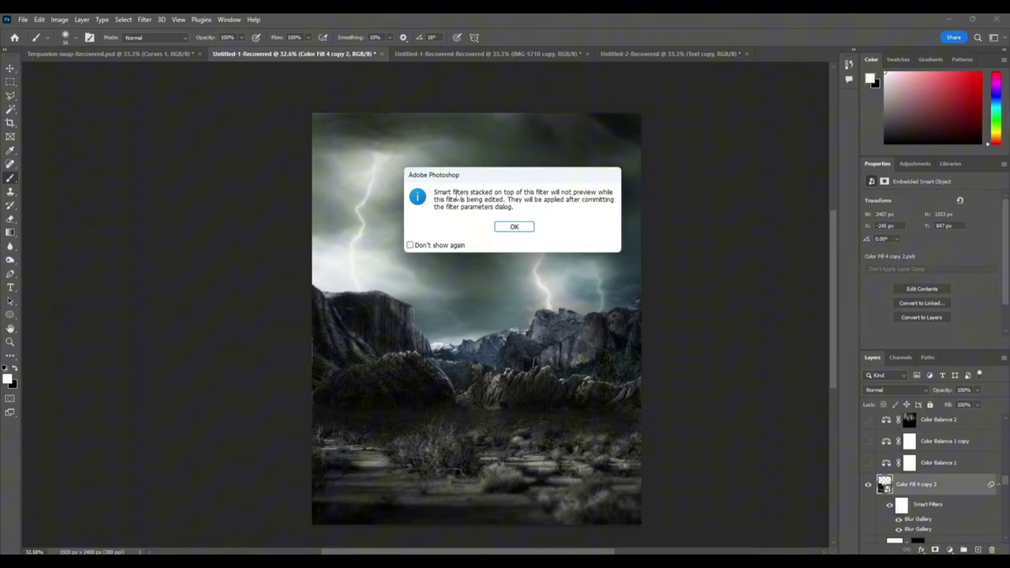
click(514, 227)
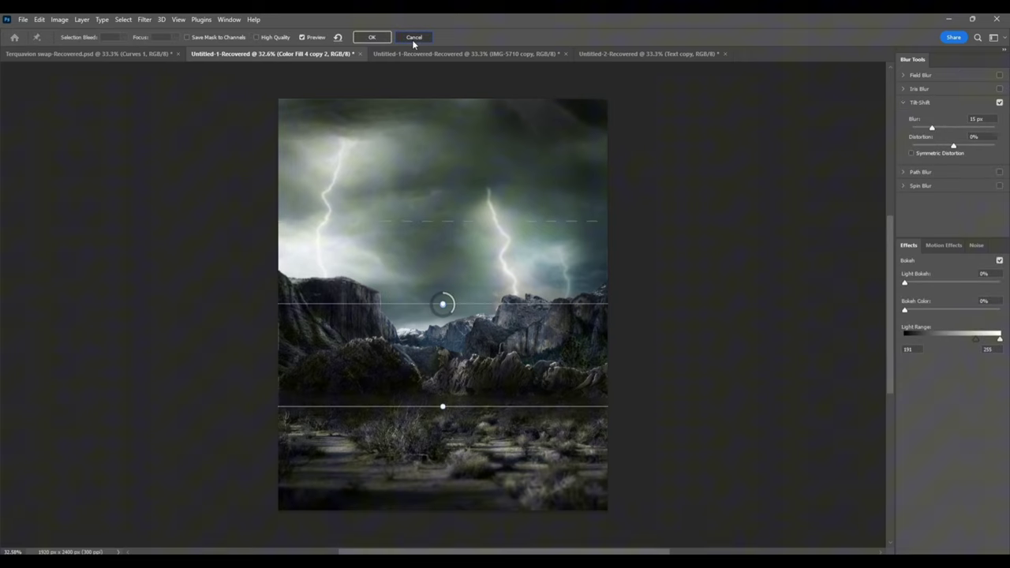
click(413, 39)
- Select Color Fill 4 copy 2 and make the layer visible again
scroll(938, 505, down, 3)
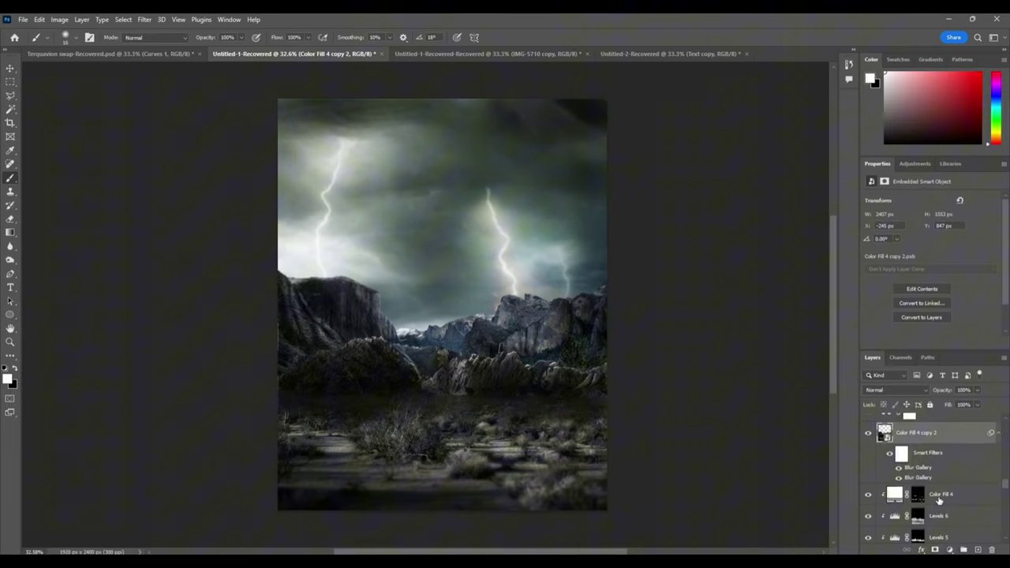
click(946, 469)
scroll(942, 481, down, 6)
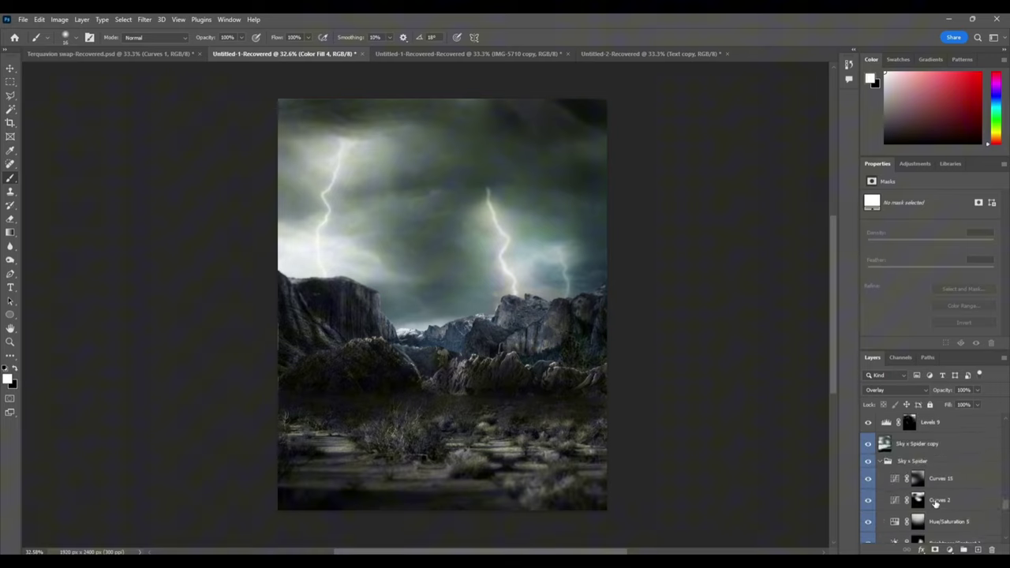
scroll(934, 504, up, 6)
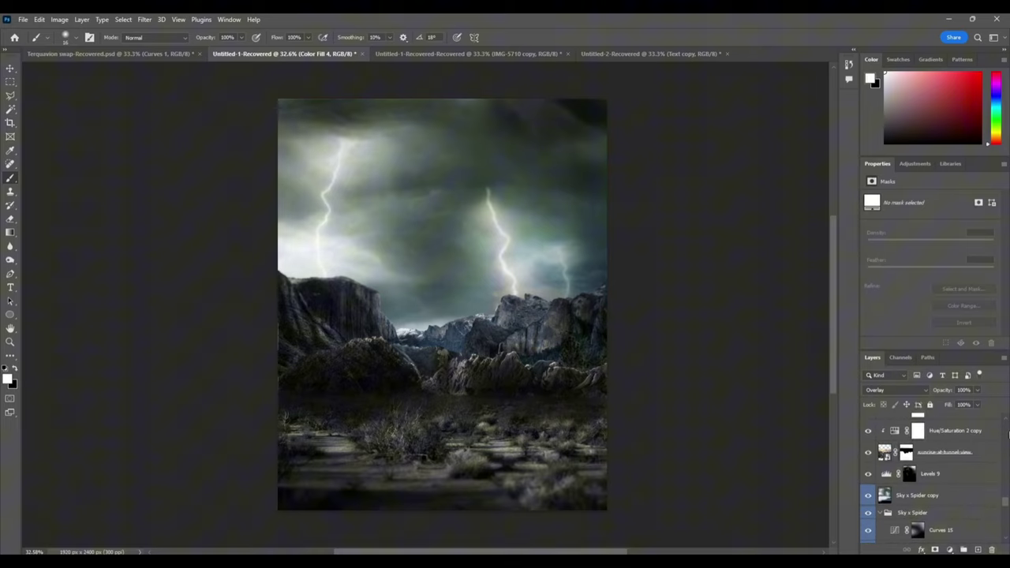
scroll(970, 455, down, 2)
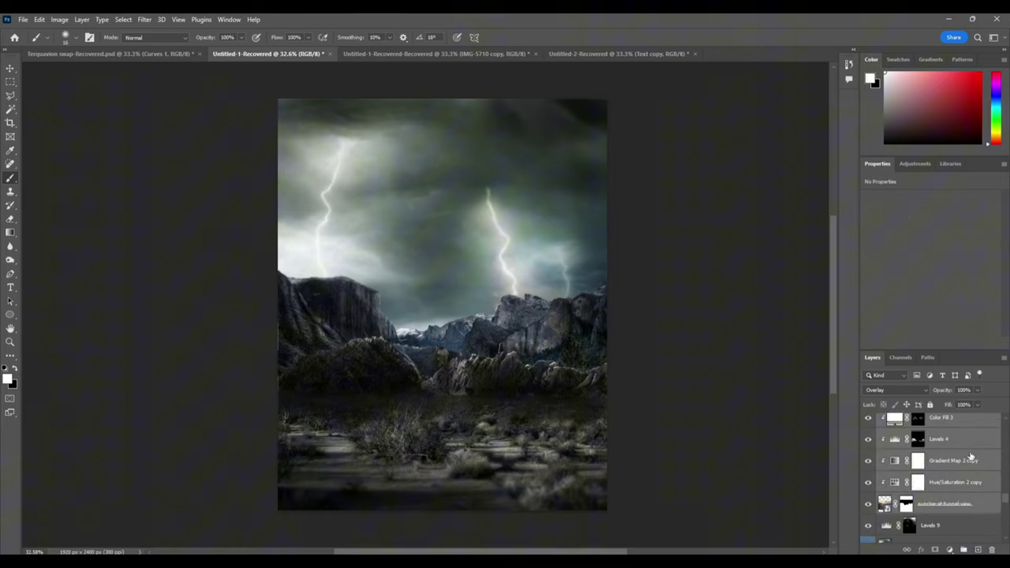
scroll(953, 485, down, 2)
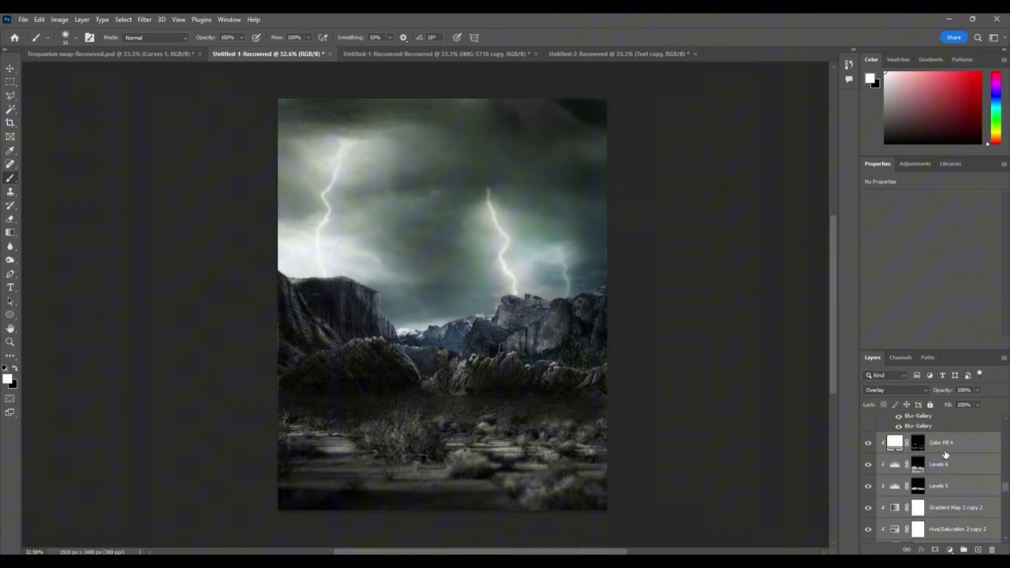
click(938, 451)
scroll(938, 450, up, 2)
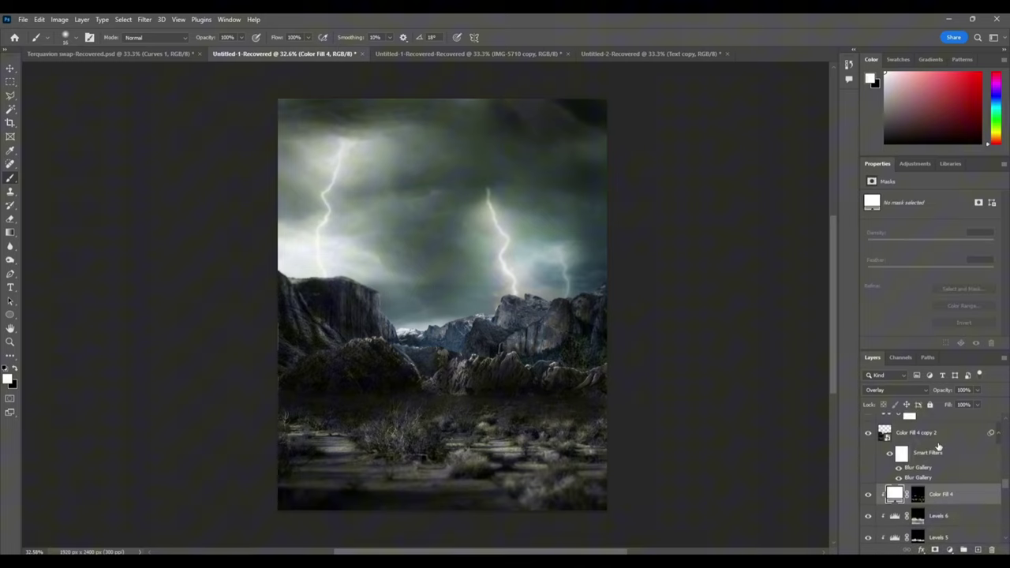
click(937, 442)
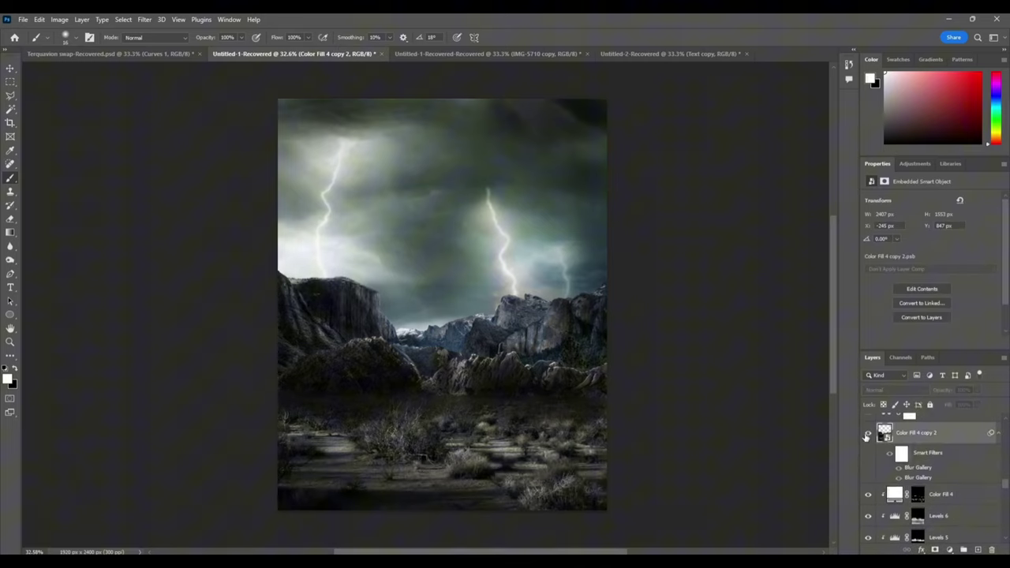
click(868, 433)
- Toggle its Blur Gallery smart filters off and back on, leaving them enabled
scroll(479, 300, up, 2)
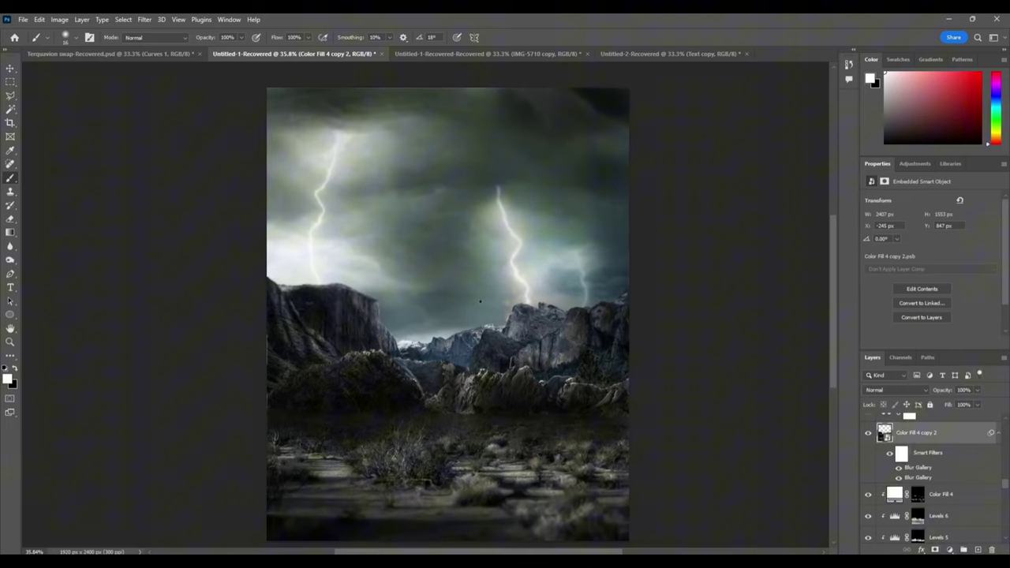
scroll(479, 300, down, 1)
scroll(505, 301, left, 1)
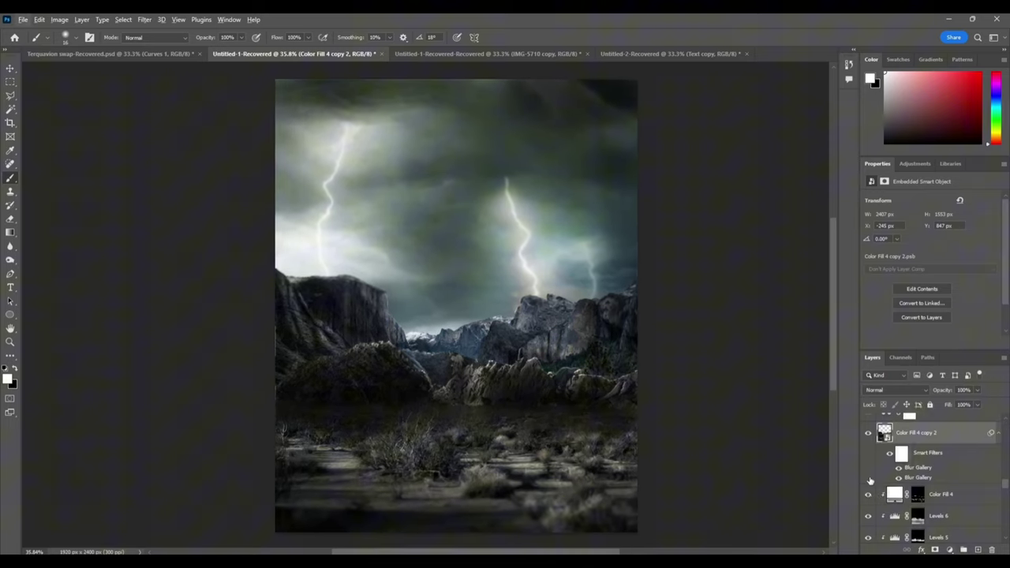
click(891, 457)
click(891, 458)
click(891, 455)
scroll(891, 464, up, 2)
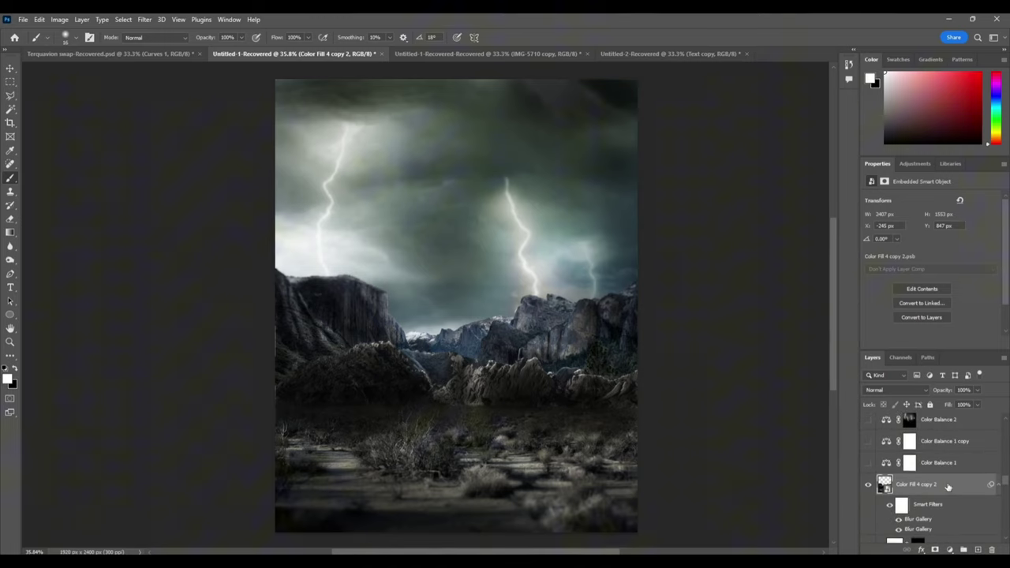
- Toggle Color Balance 1 on and off to compare, leaving its green tint applied
click(876, 464)
click(870, 463)
click(870, 463)
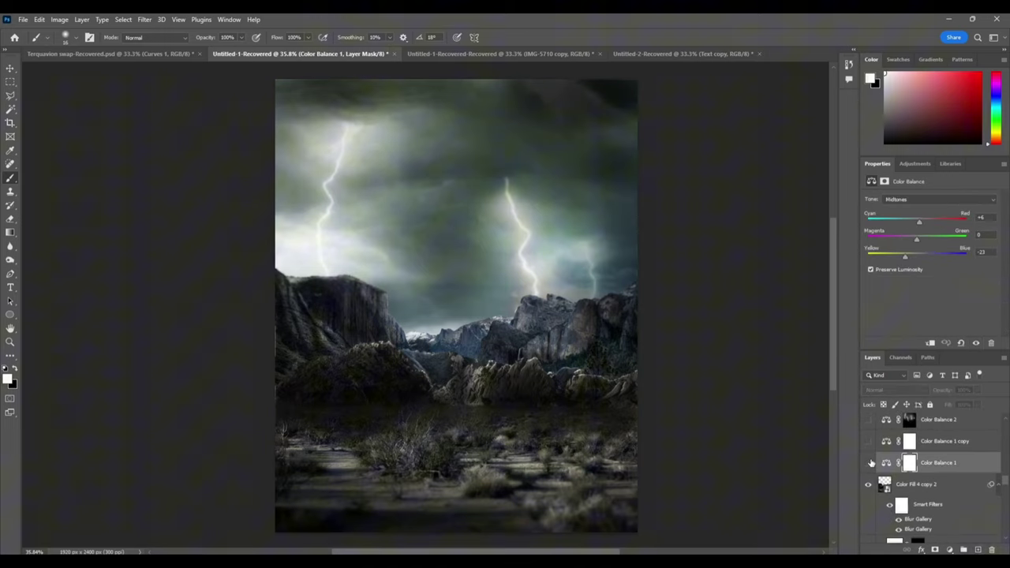
click(870, 463)
click(870, 463)
click(870, 462)
scroll(550, 399, left, 2)
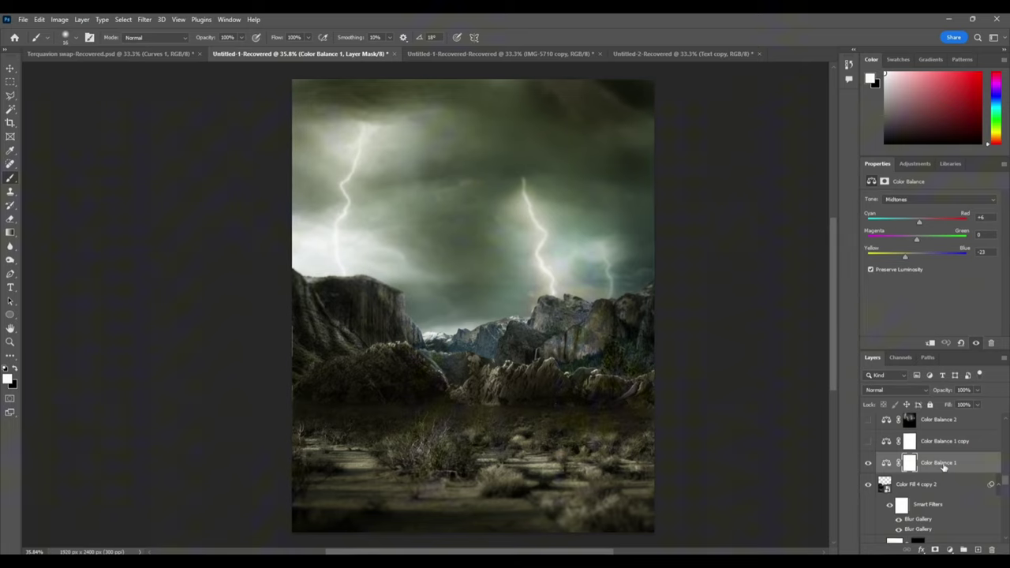
click(888, 464)
click(869, 463)
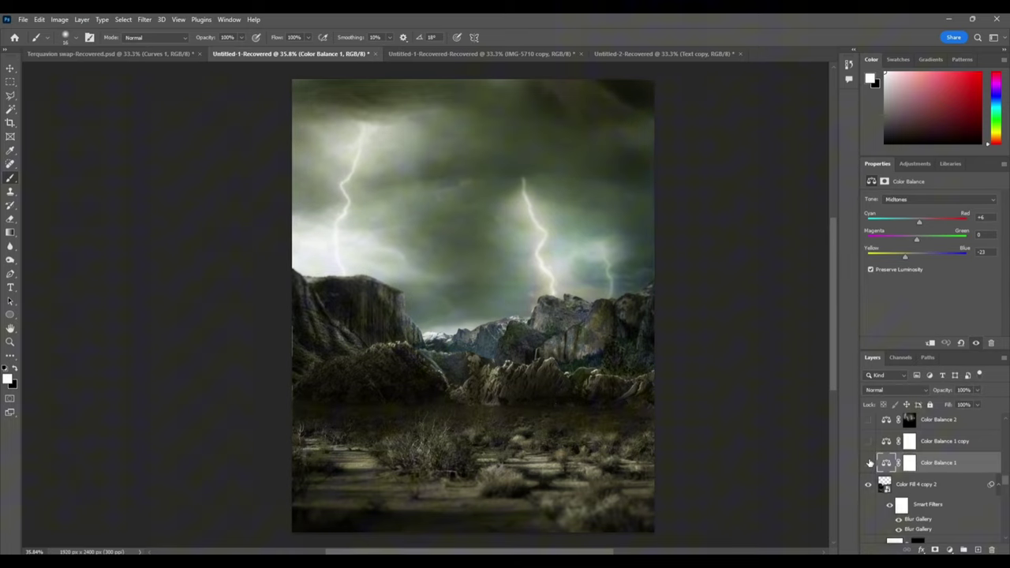
click(870, 463)
- Review Color Balance 1's settings, then turn on Color Balance 1 copy for a bluer grade
click(917, 164)
scroll(908, 315, down, 5)
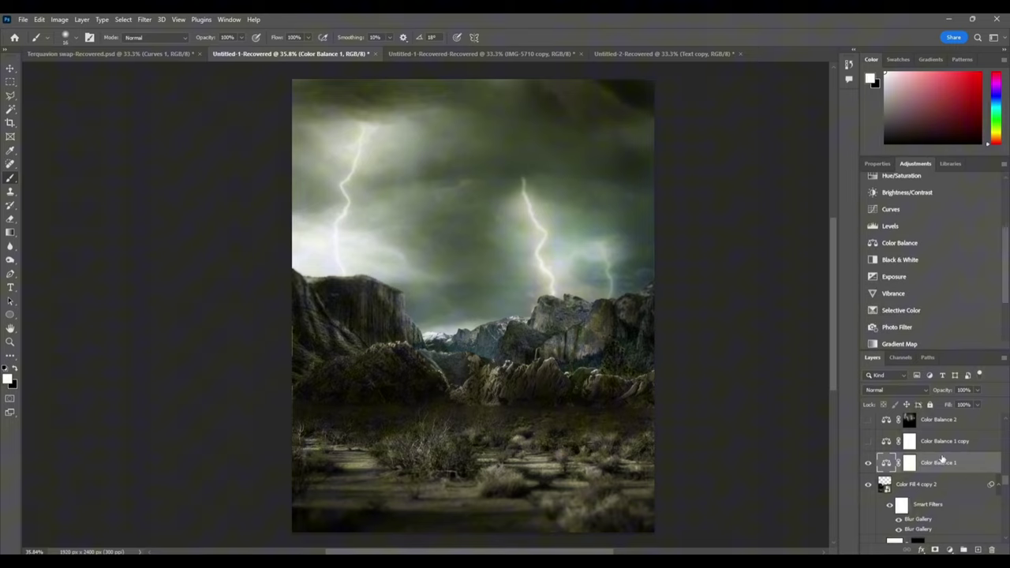
click(877, 163)
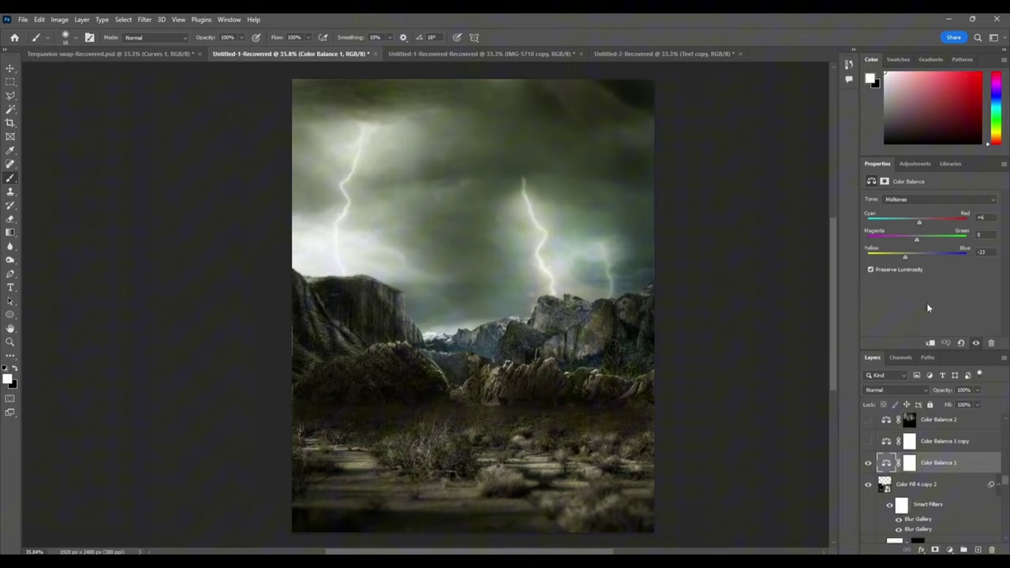
click(868, 462)
click(868, 463)
click(868, 440)
click(923, 443)
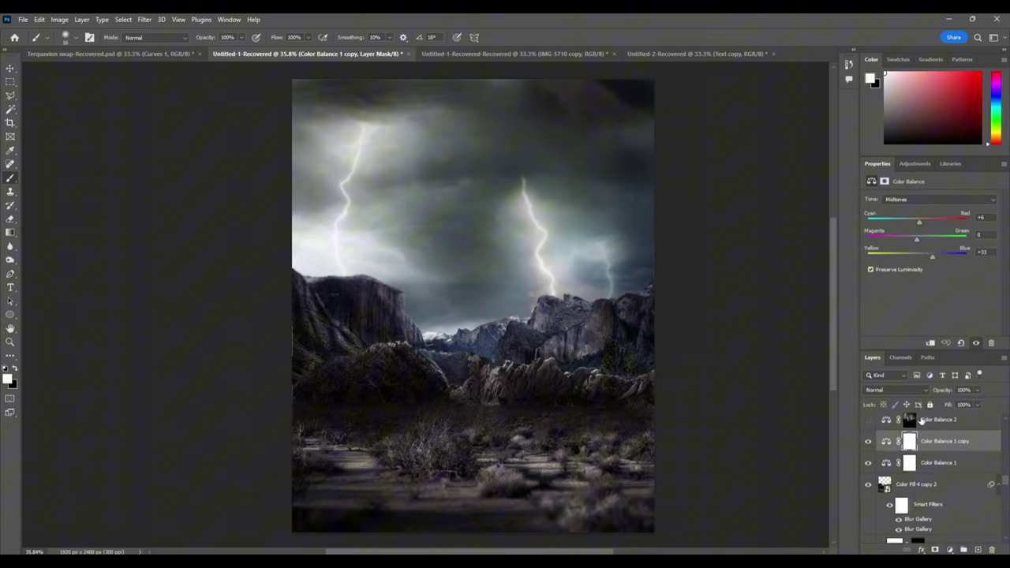
- Turn on Color Balance 2 (midtones Yellow/Blue −29), comparing the image with and without it
click(921, 421)
click(866, 424)
click(867, 424)
click(866, 424)
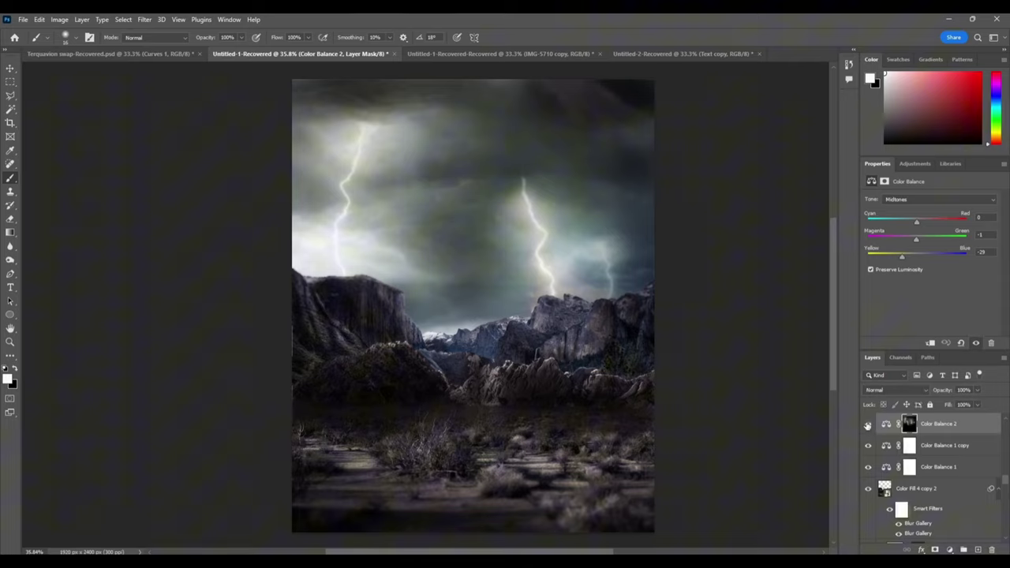
click(867, 424)
click(867, 424)
click(868, 425)
click(868, 425)
click(868, 424)
click(868, 424)
drag(356, 139, 388, 139)
scroll(936, 459, up, 2)
- Show the central and second purepng lightning bolts, comparing each on and off
click(923, 456)
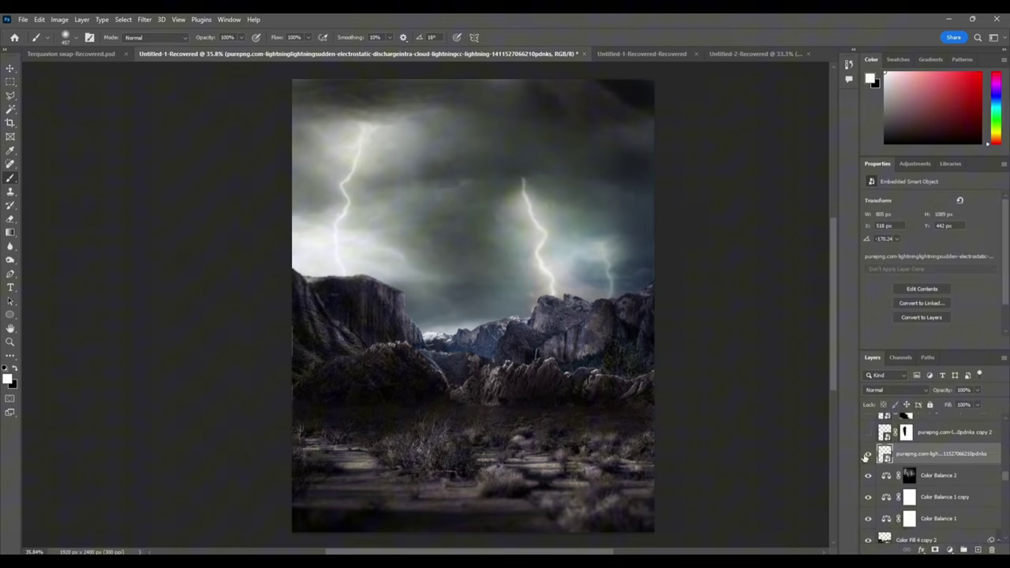
click(867, 454)
click(867, 454)
click(868, 454)
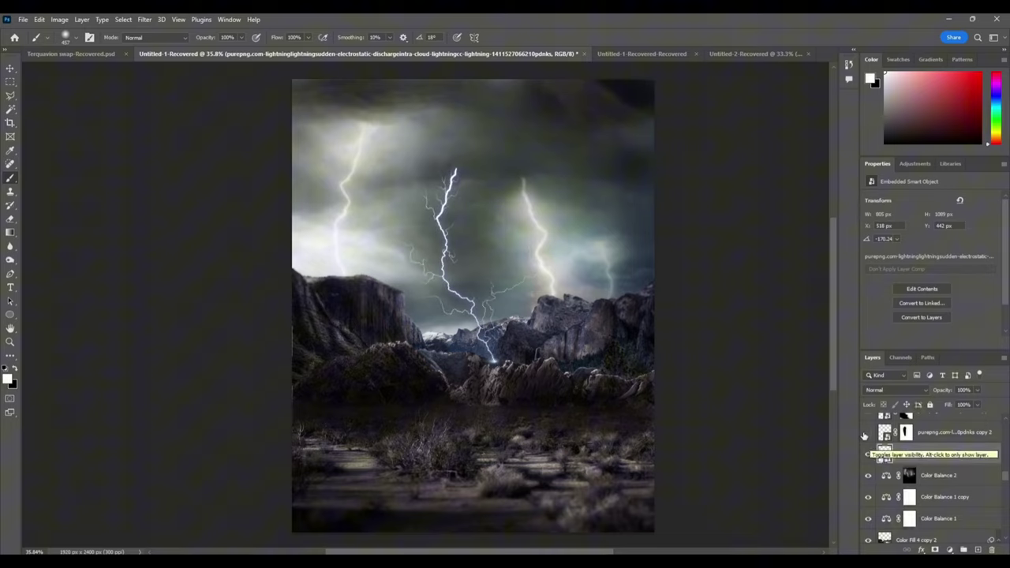
click(867, 432)
click(867, 432)
click(867, 432)
scroll(866, 437, up, 3)
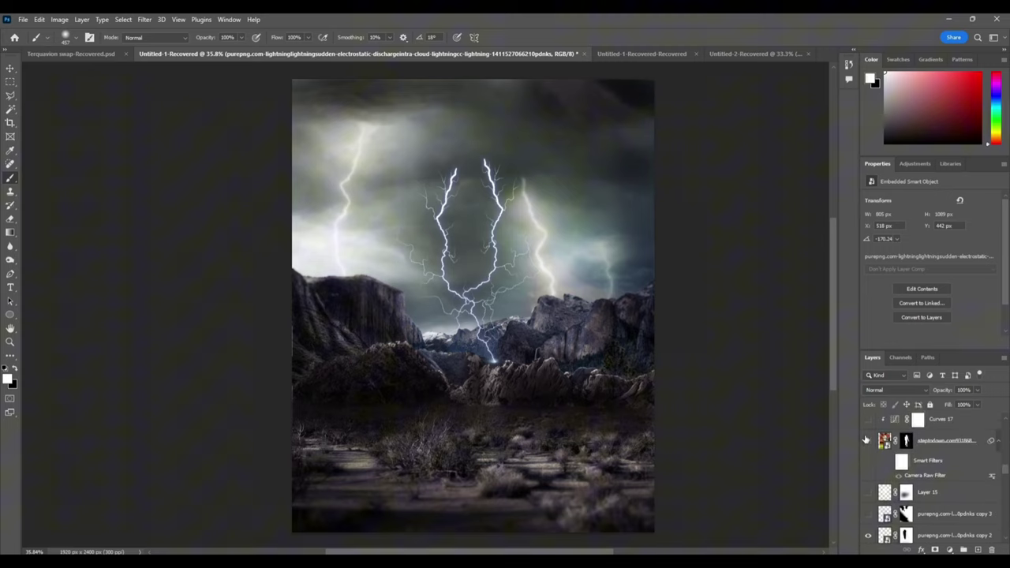
- Show the steptodown football player and hide the faint lightning glow near his arm
click(867, 442)
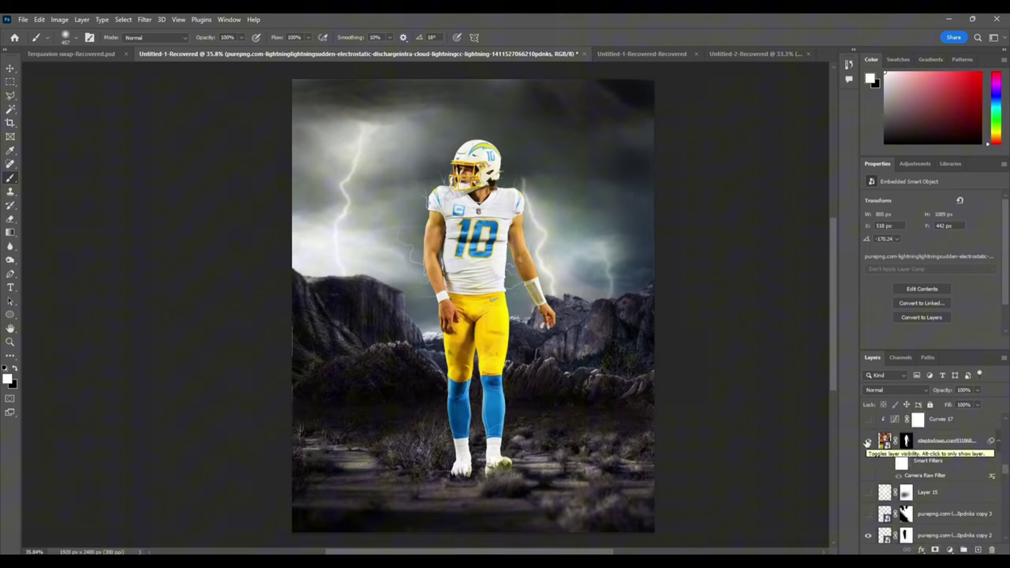
scroll(867, 442, down, 3)
click(869, 433)
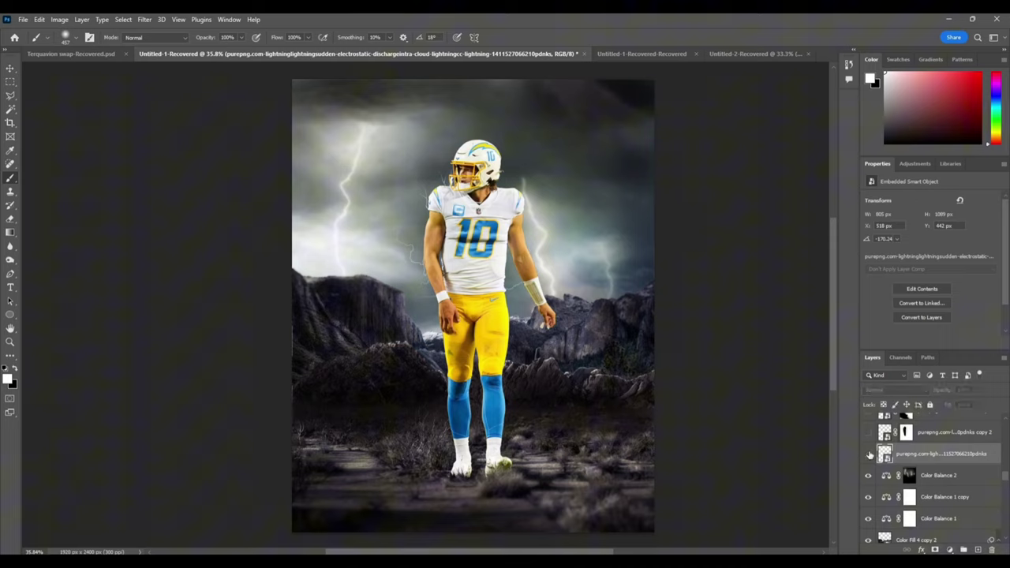
scroll(868, 445, up, 2)
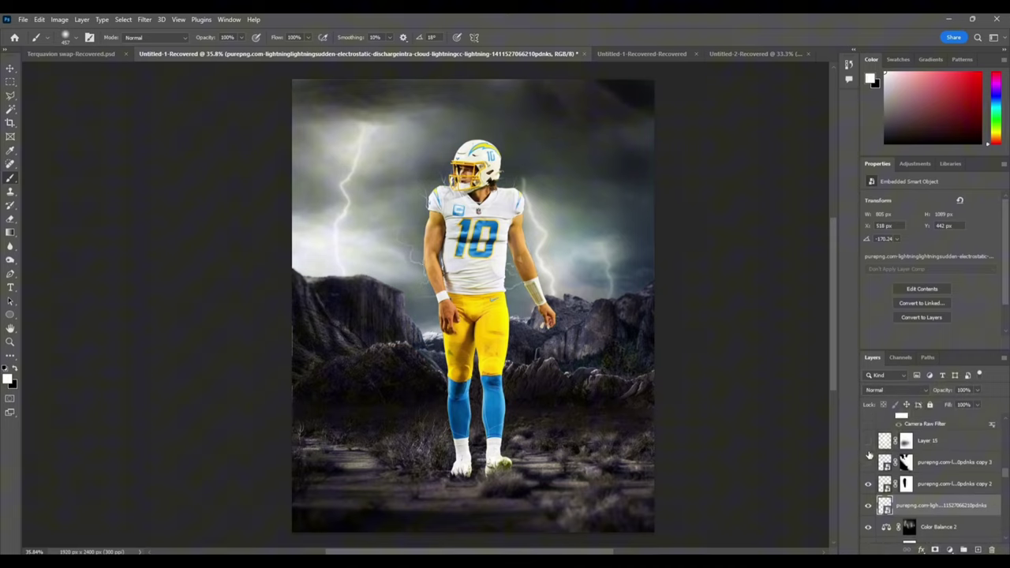
- Show the copy 3 lightning and Layer 15 glow, and enable the player's Camera Raw smart filter
click(868, 461)
click(868, 441)
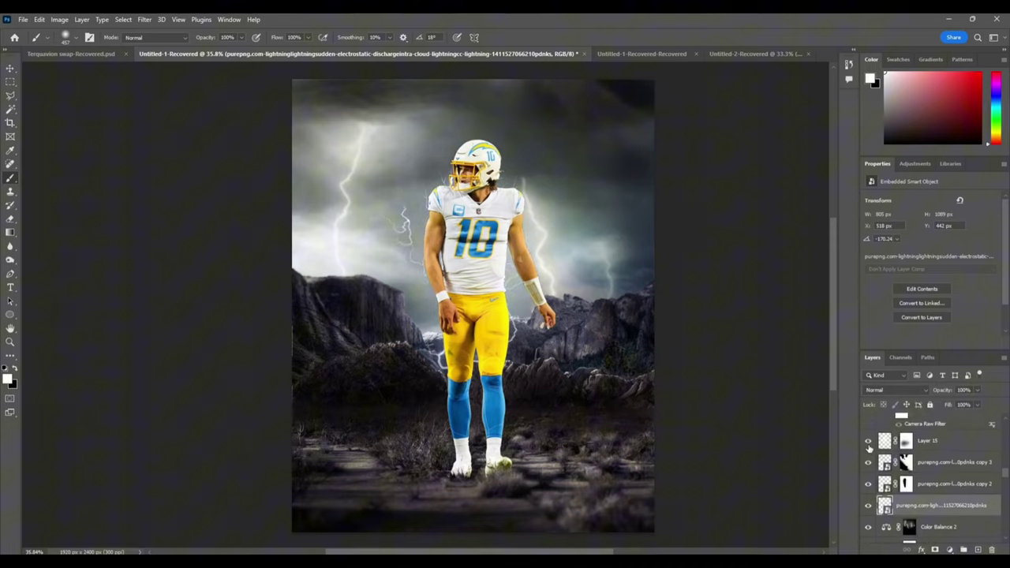
click(868, 441)
click(867, 441)
click(924, 446)
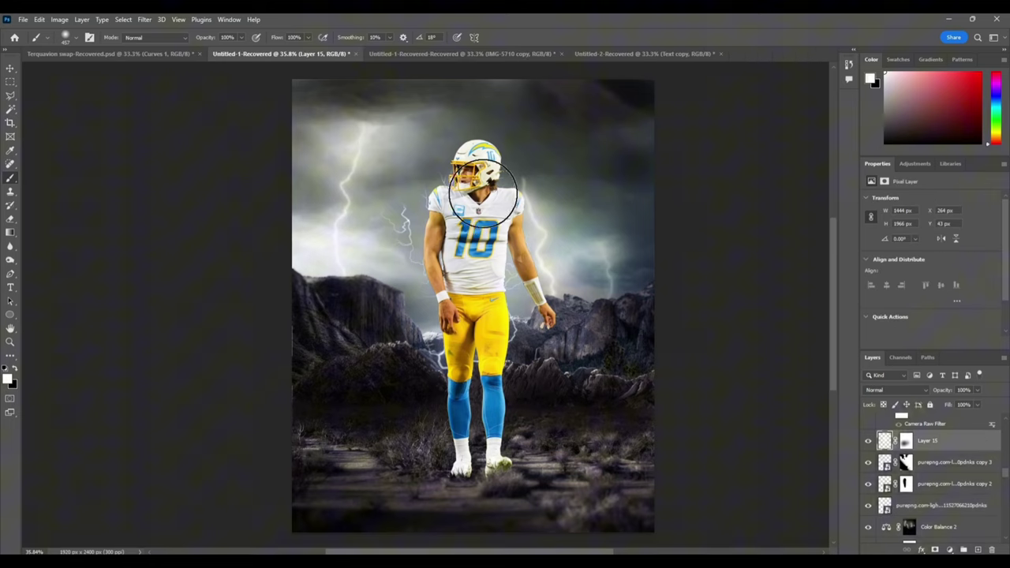
scroll(901, 465, up, 2)
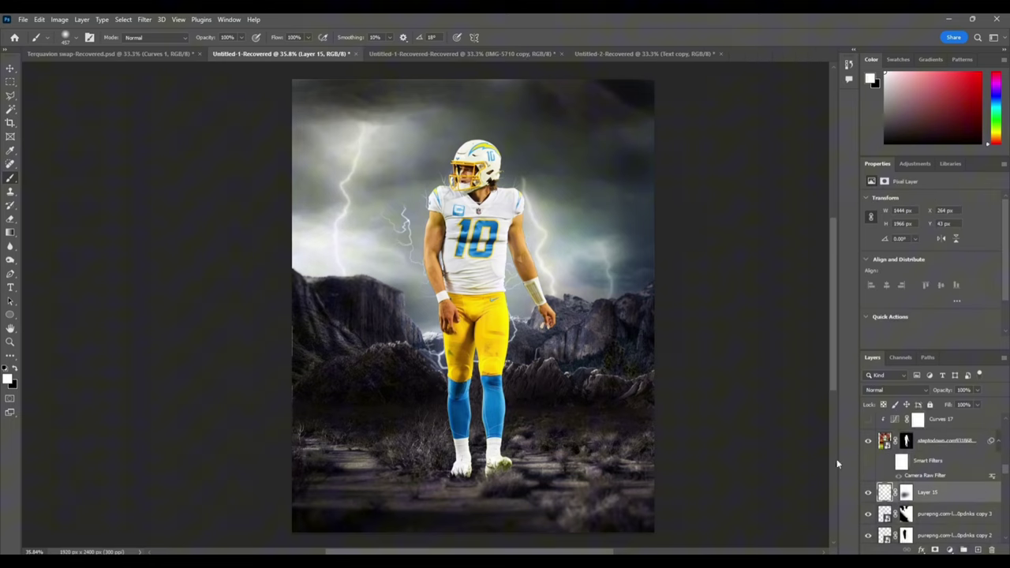
scroll(503, 279, right, 1)
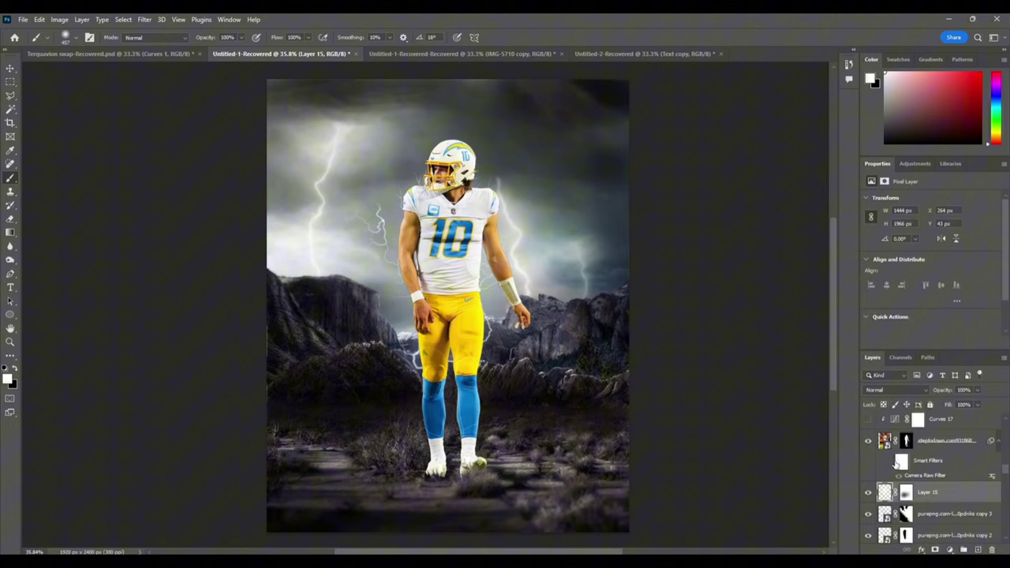
click(889, 465)
- Inspect the player's adjustment layers and turn on Levels 2
click(886, 440)
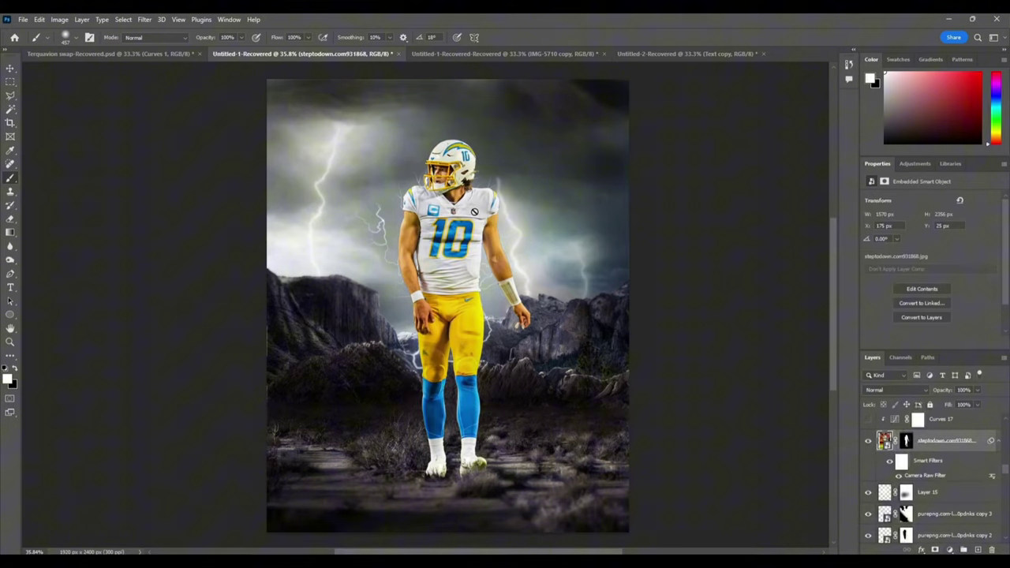
scroll(915, 474, up, 3)
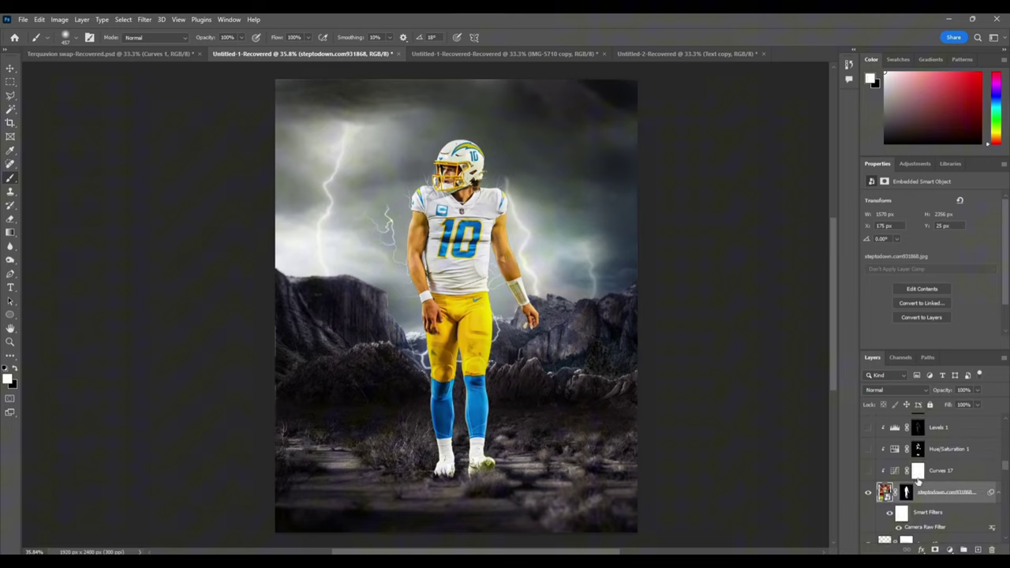
click(917, 471)
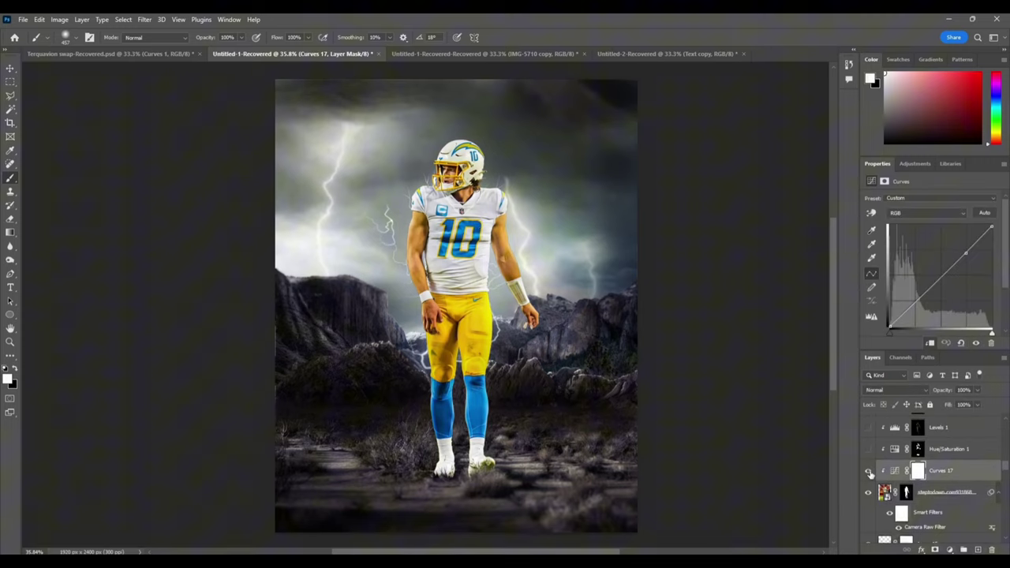
click(867, 449)
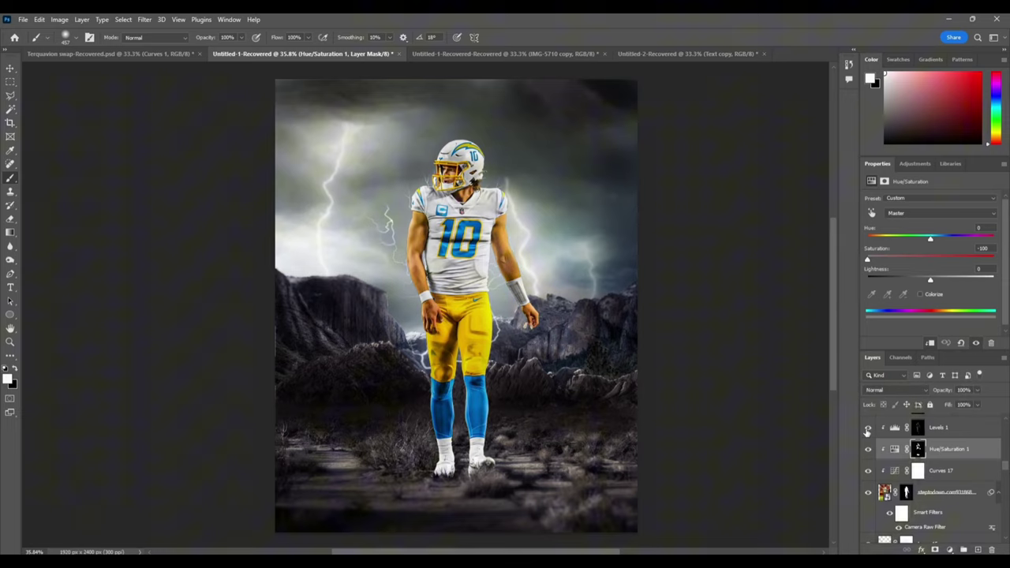
scroll(864, 438, up, 2)
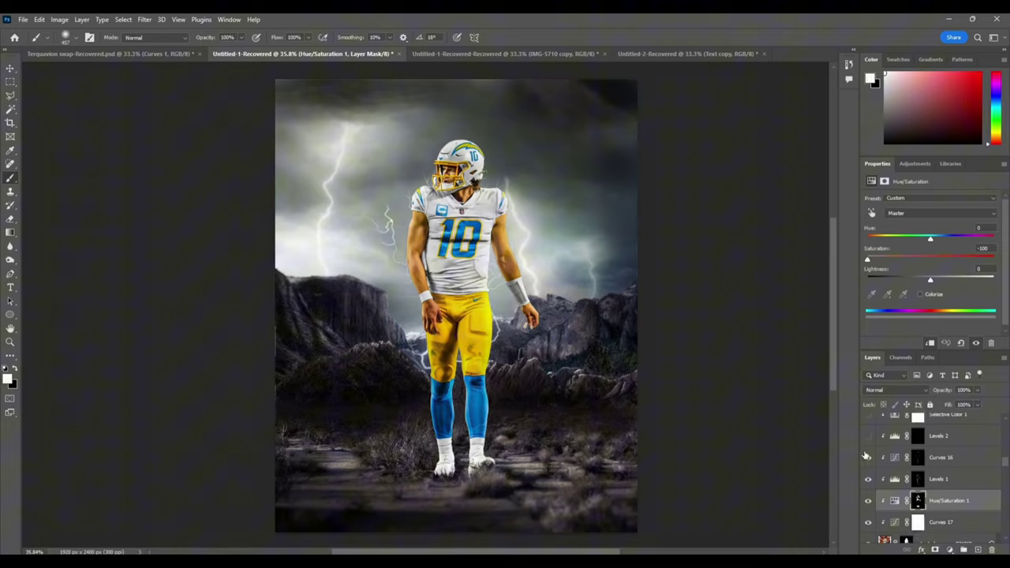
scroll(865, 456, up, 2)
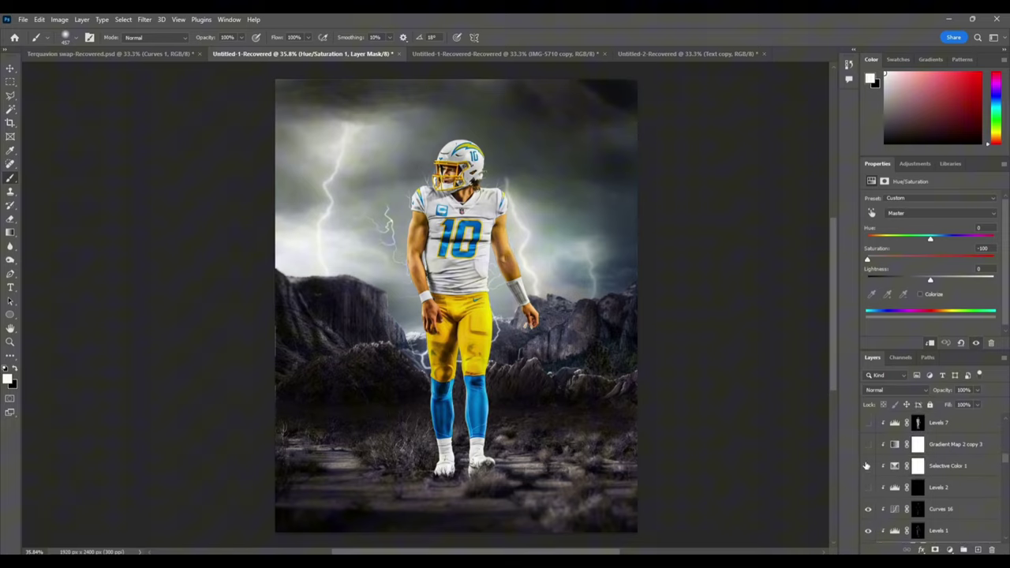
click(868, 486)
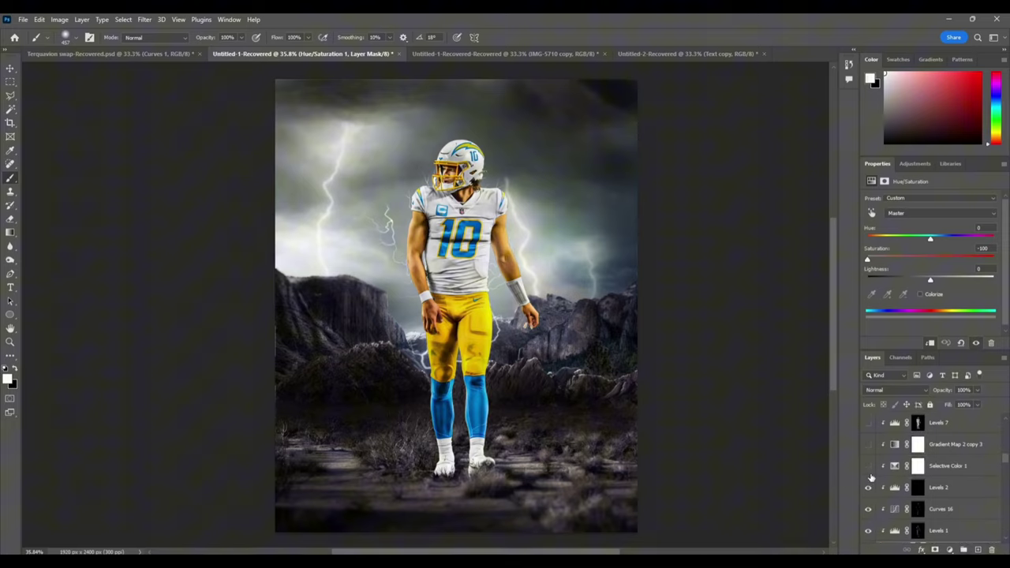
- Enable Gradient Map 2 copy 3 to darken the pants, comparing with it on and off
click(868, 445)
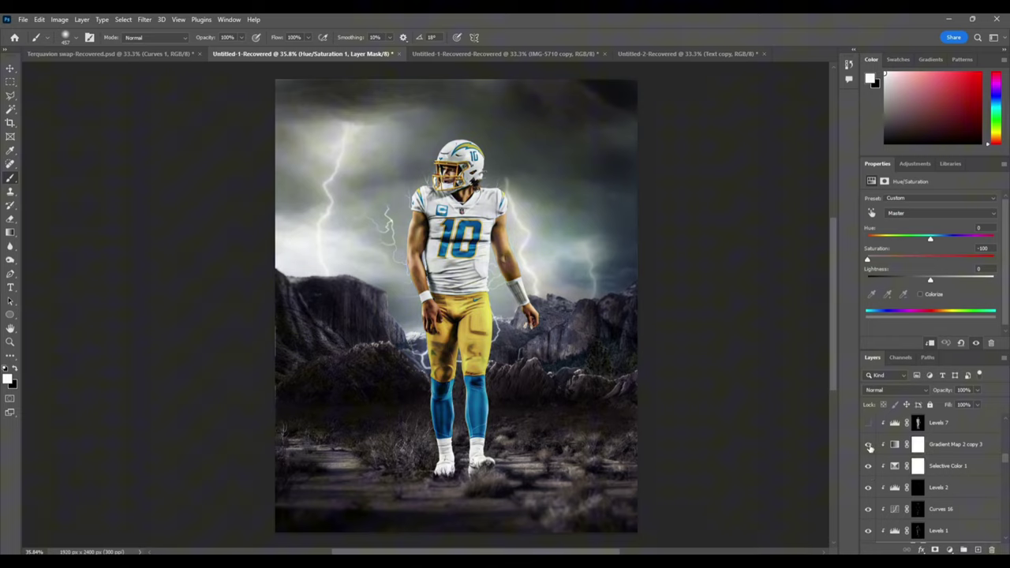
click(869, 445)
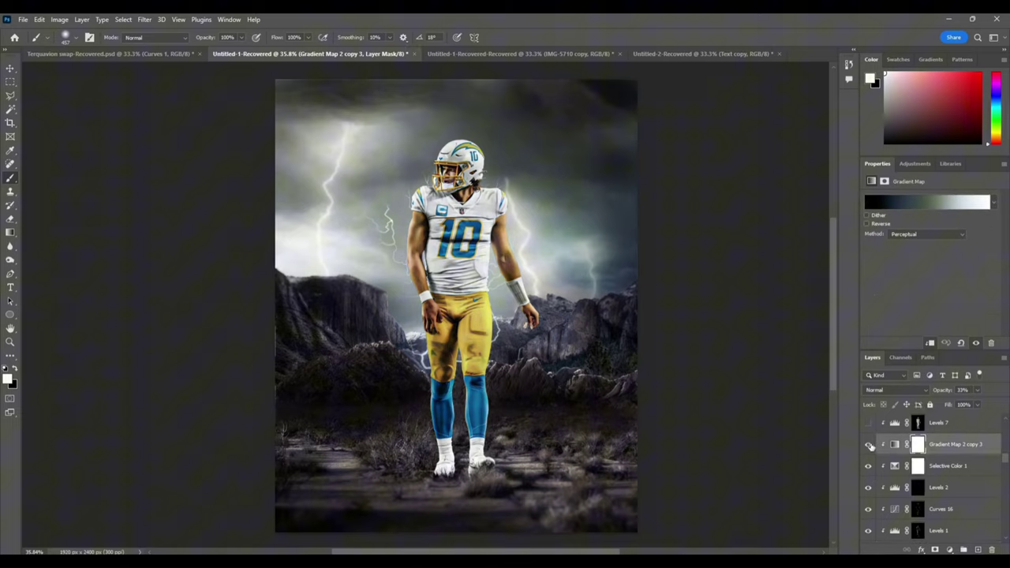
click(893, 444)
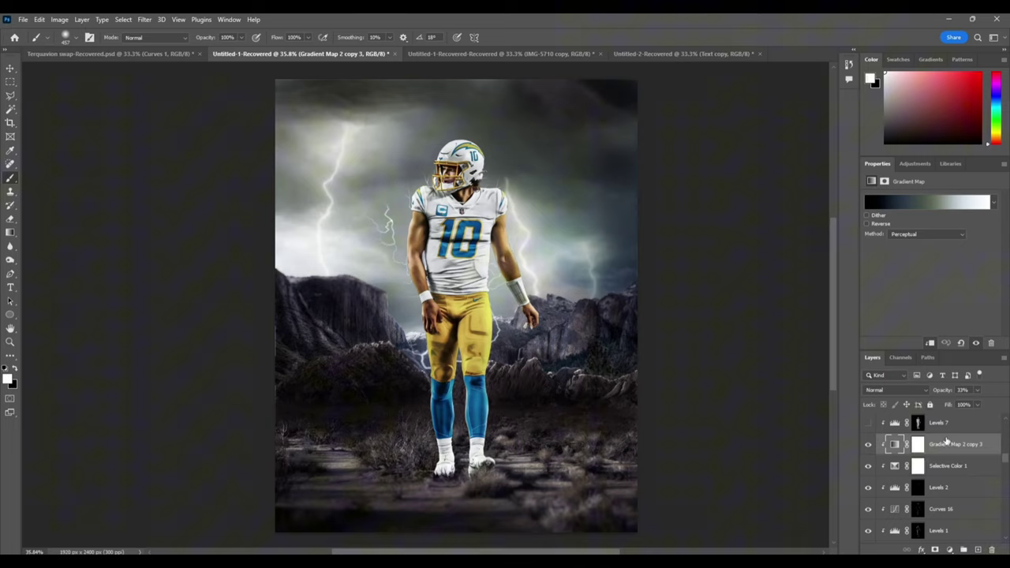
click(868, 445)
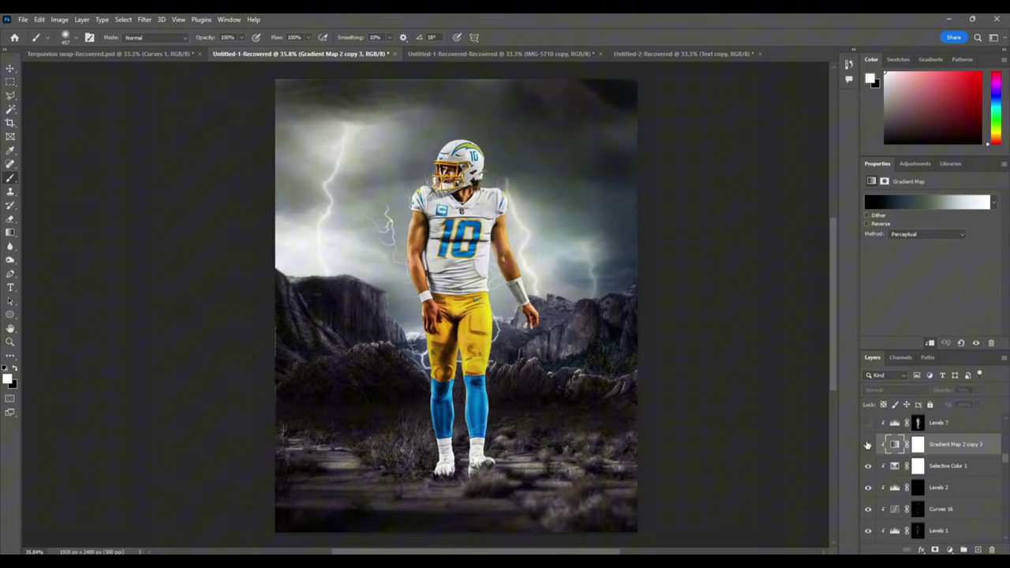
click(867, 444)
click(868, 445)
click(868, 444)
click(867, 444)
click(868, 445)
scroll(867, 445, up, 2)
- Compare the player with Levels 7 and Levels 8 on and off, leaving both enabled
click(868, 474)
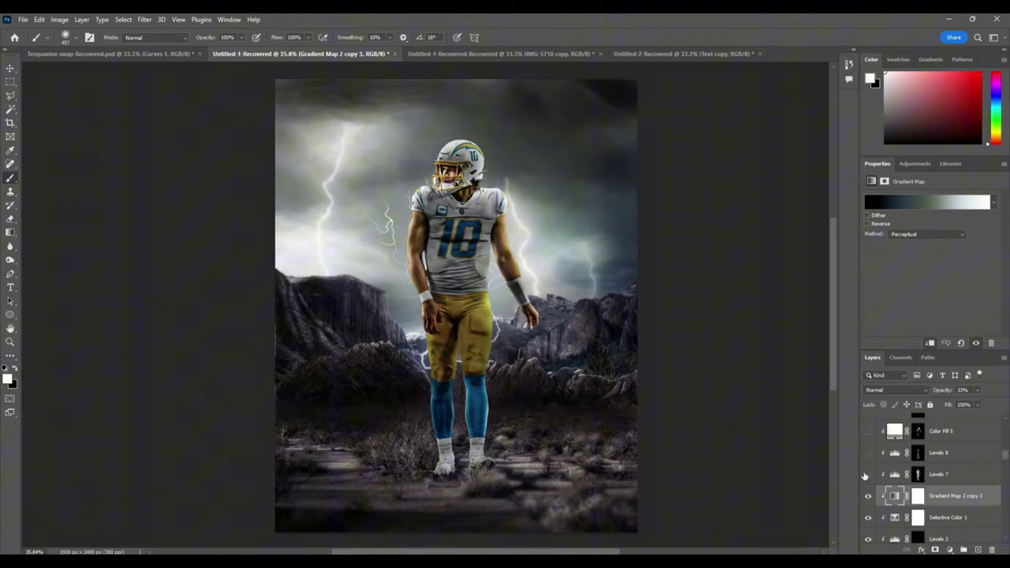
click(867, 474)
click(868, 474)
click(868, 474)
click(867, 474)
click(868, 453)
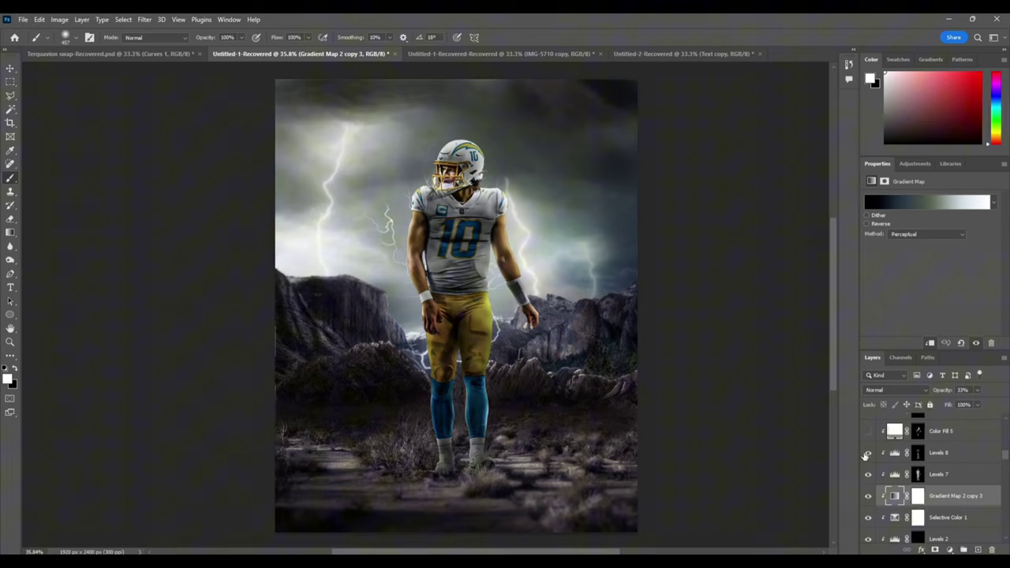
click(868, 453)
click(868, 453)
scroll(883, 460, up, 2)
- Compare the player with and without Color Fill 5, then turn on Brightness/Contrast 3
click(868, 482)
click(867, 481)
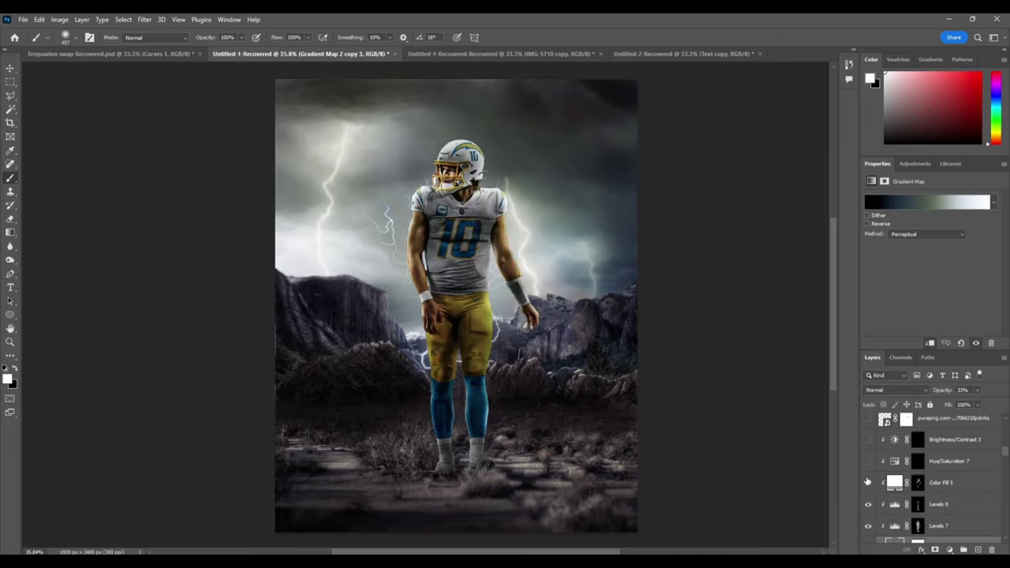
click(867, 482)
click(868, 481)
click(867, 482)
click(867, 482)
click(868, 482)
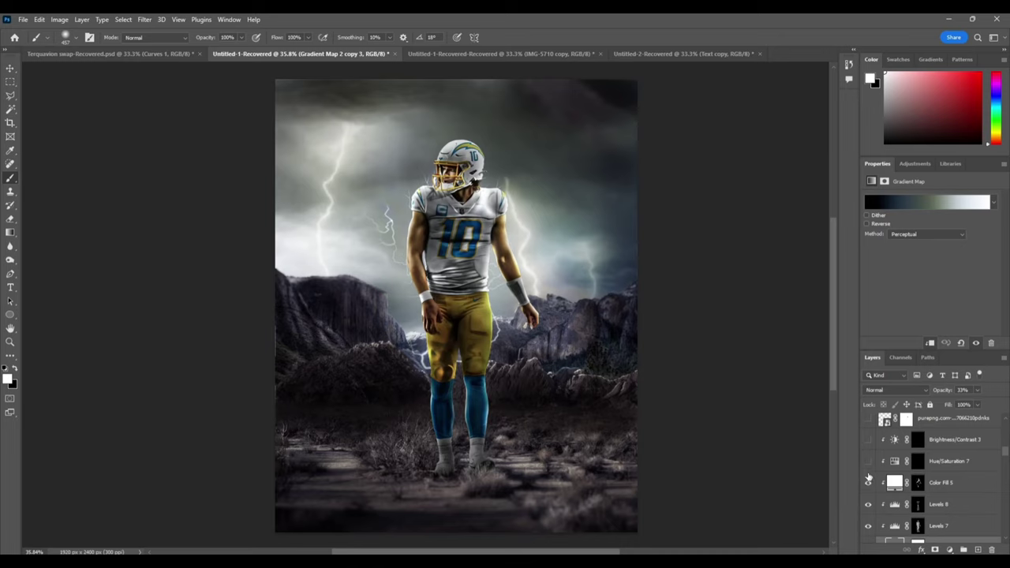
click(868, 440)
scroll(865, 456, up, 2)
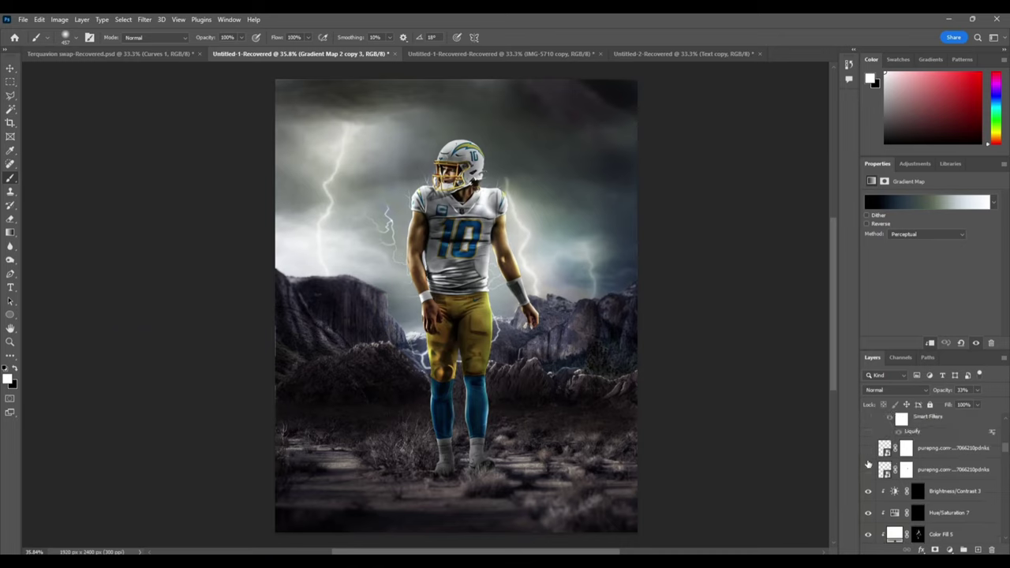
- Show both purepng lightning layers wrapping the player's torso and legs
click(867, 468)
click(868, 448)
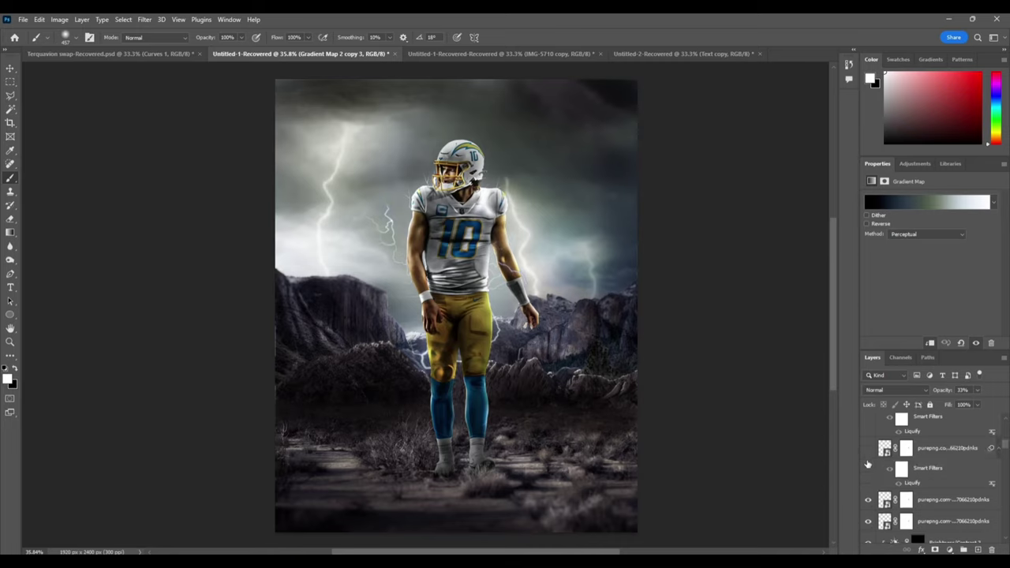
scroll(869, 460, up, 2)
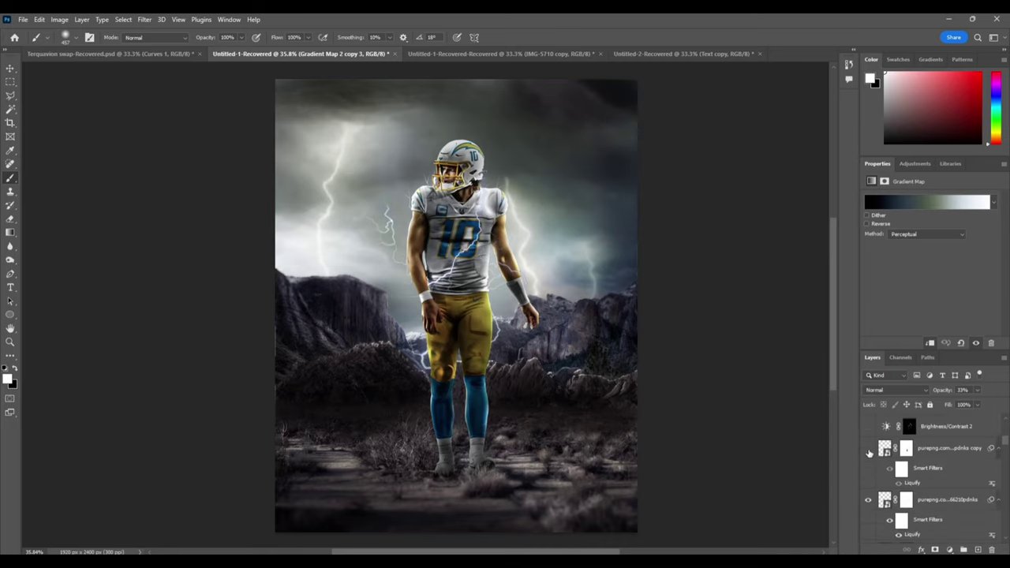
click(869, 448)
scroll(869, 452, up, 2)
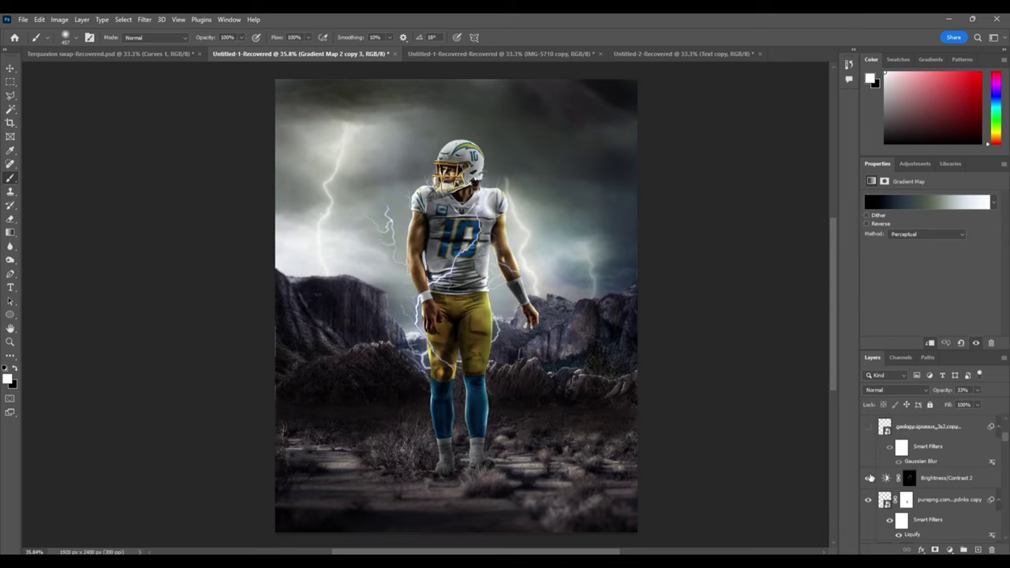
- Select Brightness/Contrast 2 and show the blurred geology rock in the lower-right foreground
click(931, 478)
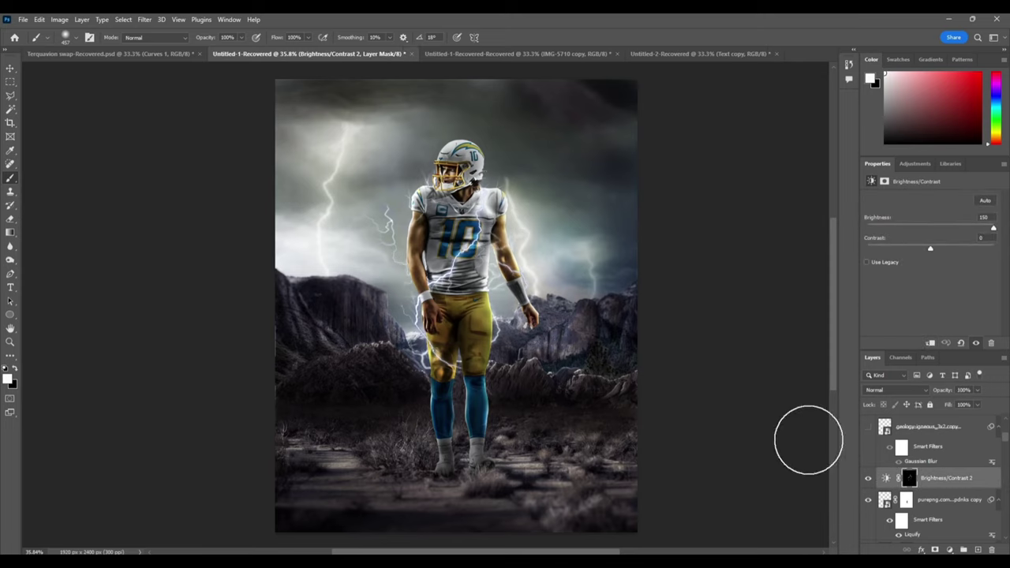
scroll(896, 466, up, 2)
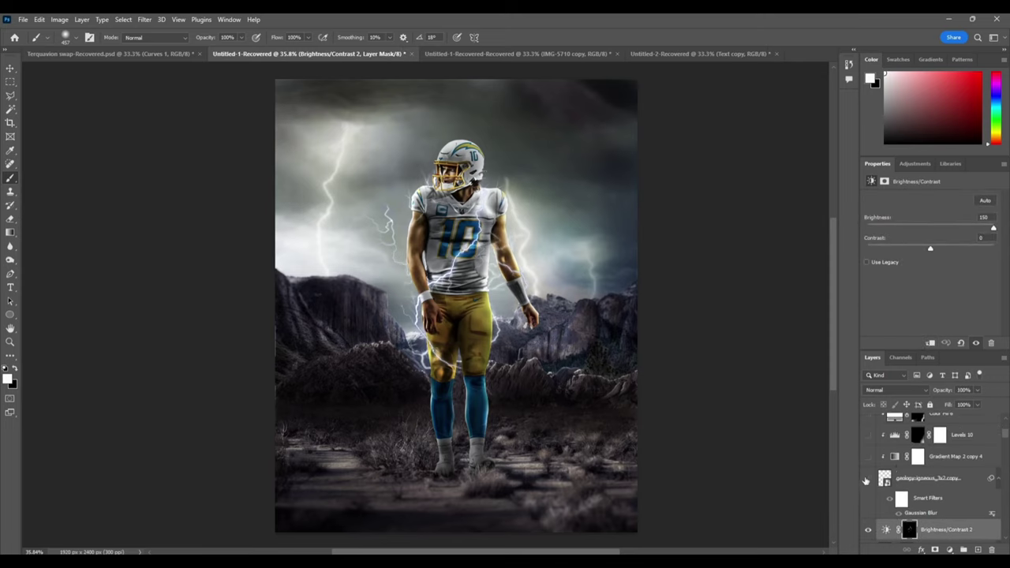
click(869, 479)
click(868, 478)
click(869, 479)
click(868, 479)
click(868, 479)
- Darken the rock smart object with Gradient Map 2 copy 4 and Levels 10
scroll(484, 351, down, 2)
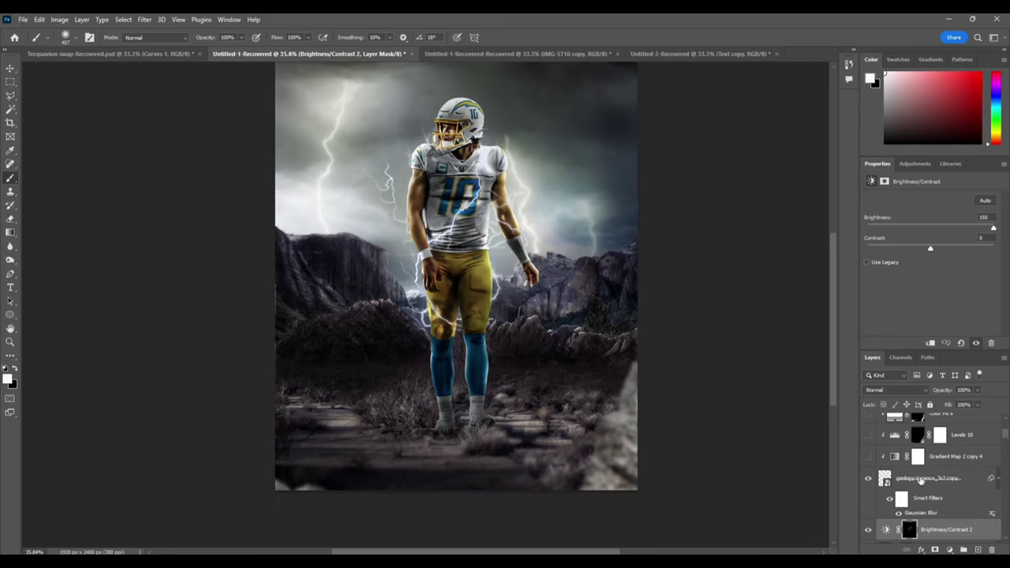
click(896, 492)
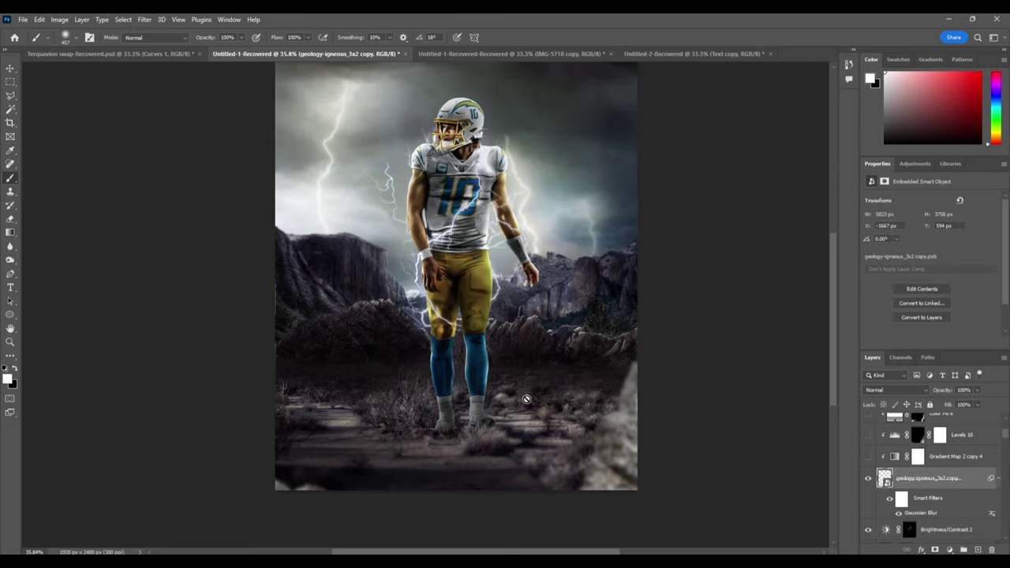
click(867, 456)
click(867, 456)
click(867, 456)
click(867, 438)
scroll(869, 452, up, 2)
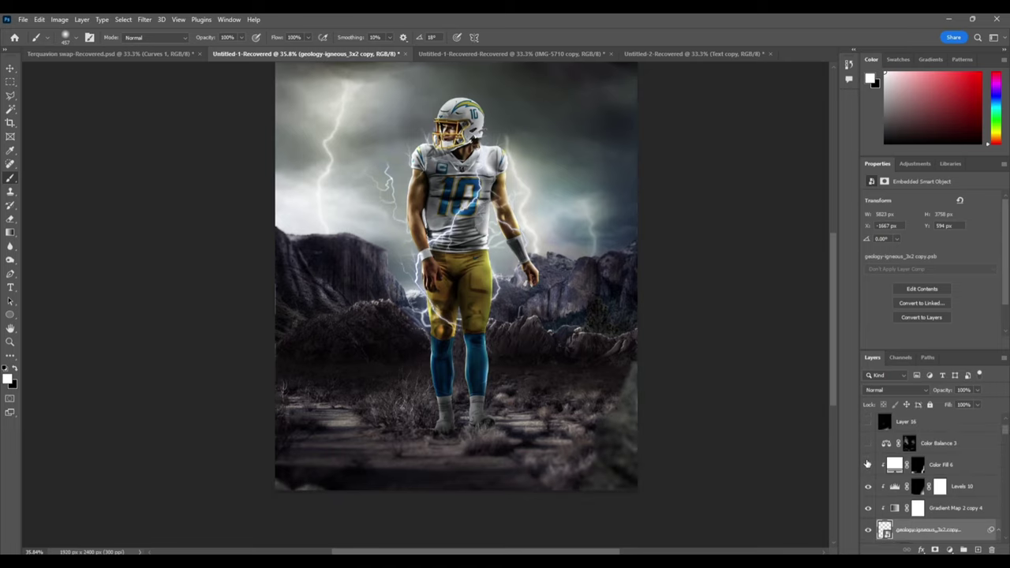
- Turn on Color Fill 6 and Color Balance 3, briefly checking Layer 16 before hiding it
click(868, 464)
click(868, 442)
scroll(868, 464, up, 1)
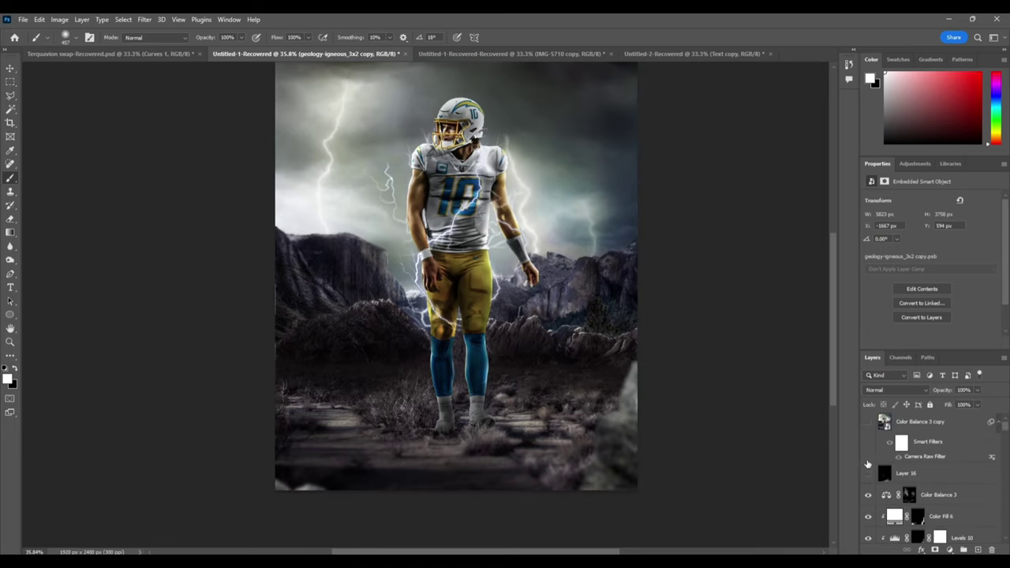
click(867, 472)
click(867, 472)
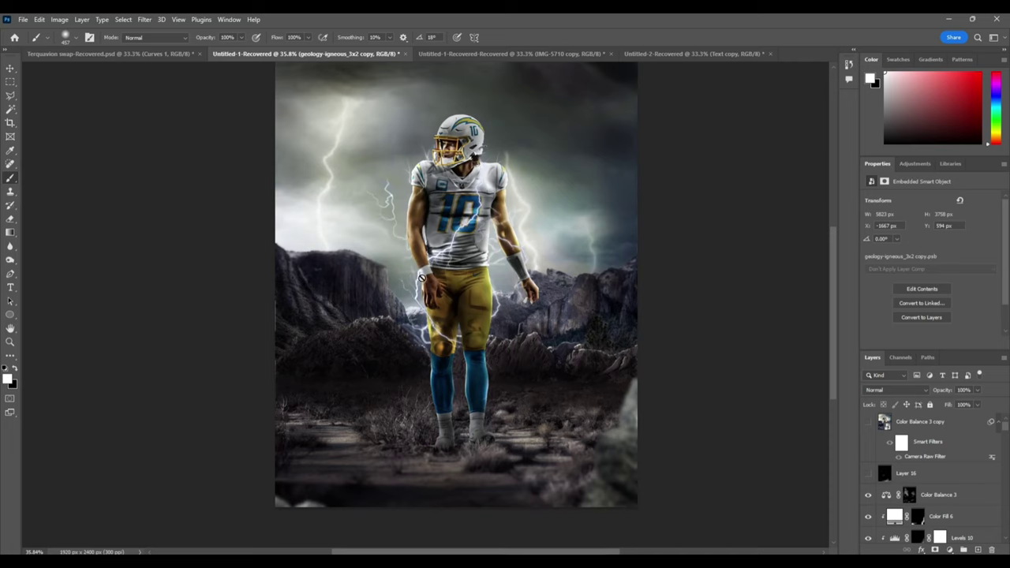
drag(417, 277, 454, 292)
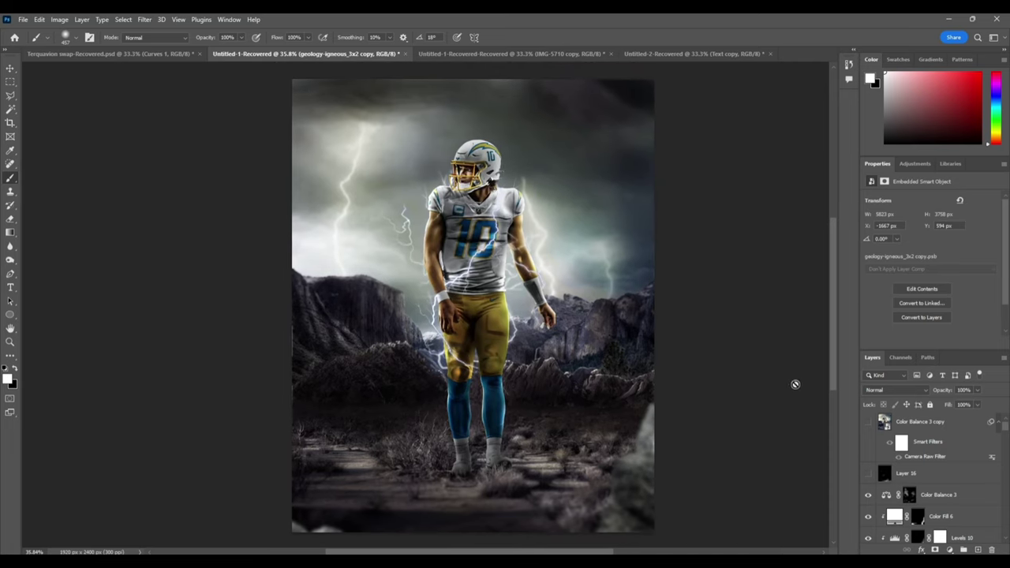
- Compare the composite with and without the Camera Raw-graded Color Balance 3 copy, then select it
click(868, 422)
click(867, 422)
click(868, 422)
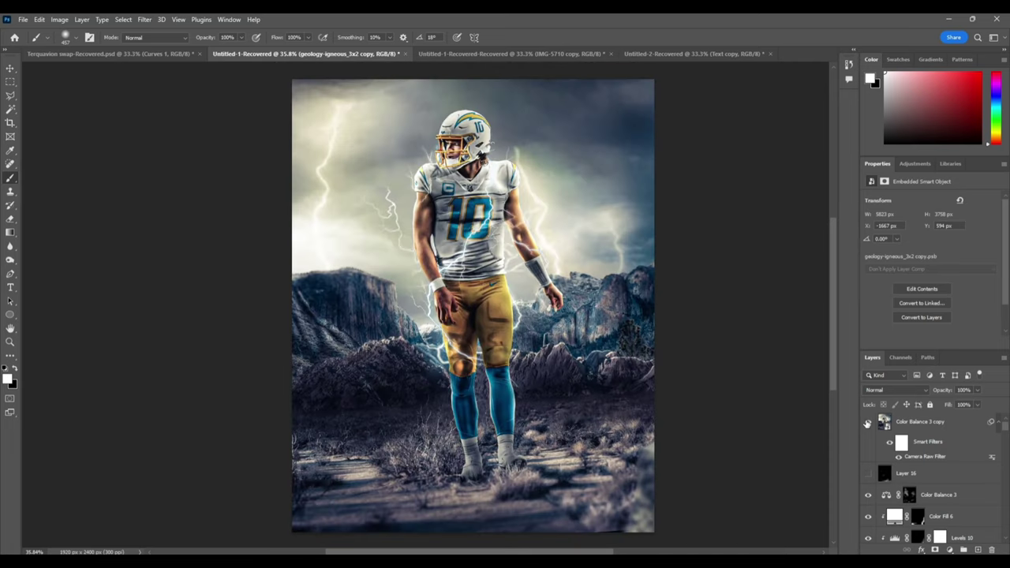
click(868, 422)
click(868, 422)
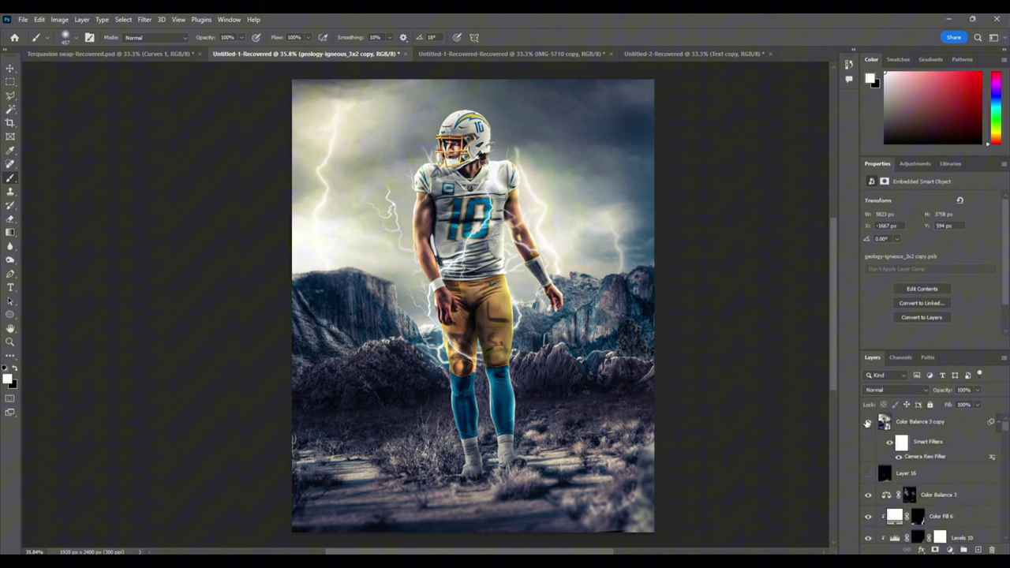
click(937, 432)
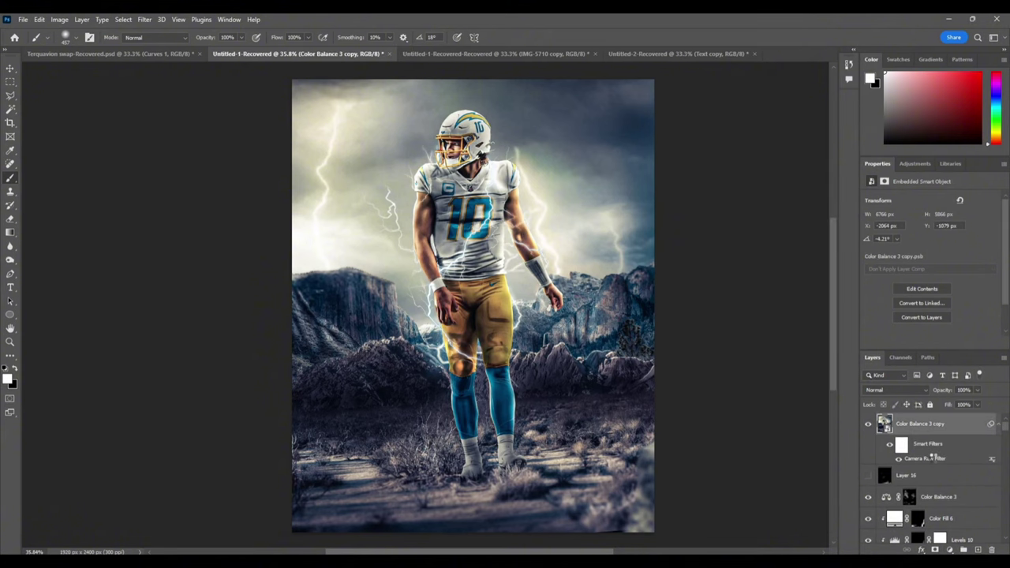
- Reopen the graded copy's Camera Raw filter and expand the Basic tone and colour panel
double_click(934, 457)
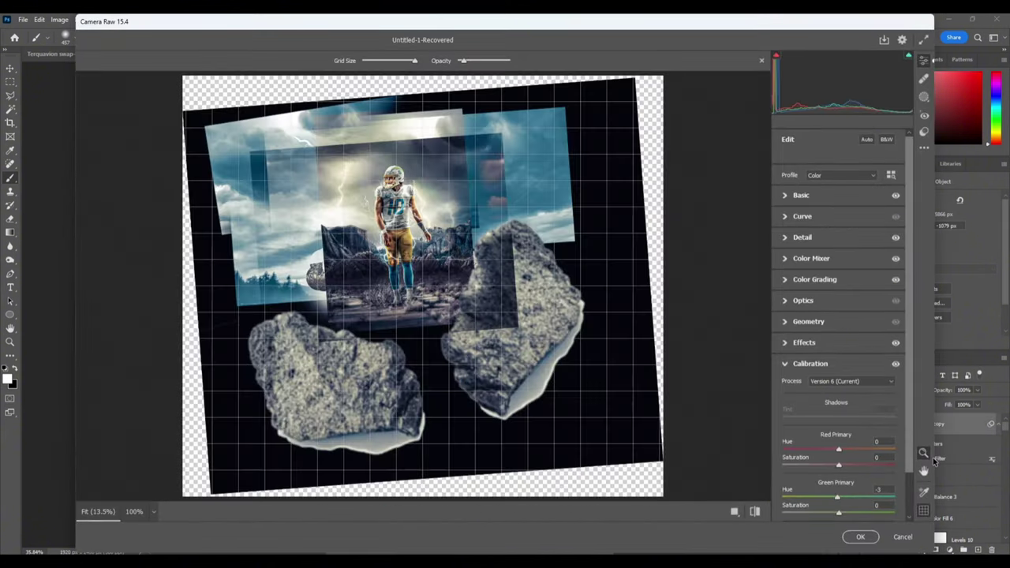
scroll(381, 206, up, 5)
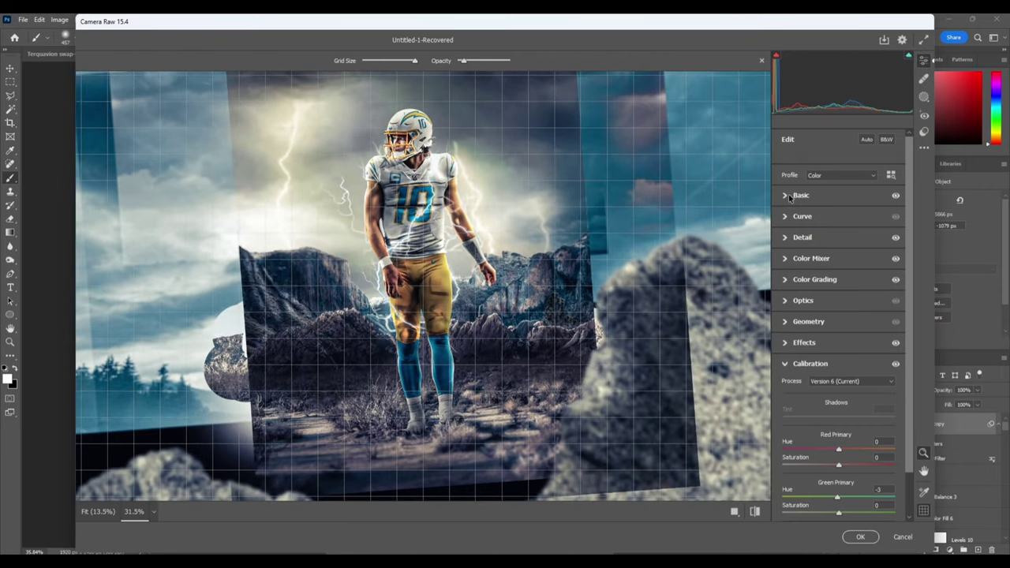
click(789, 198)
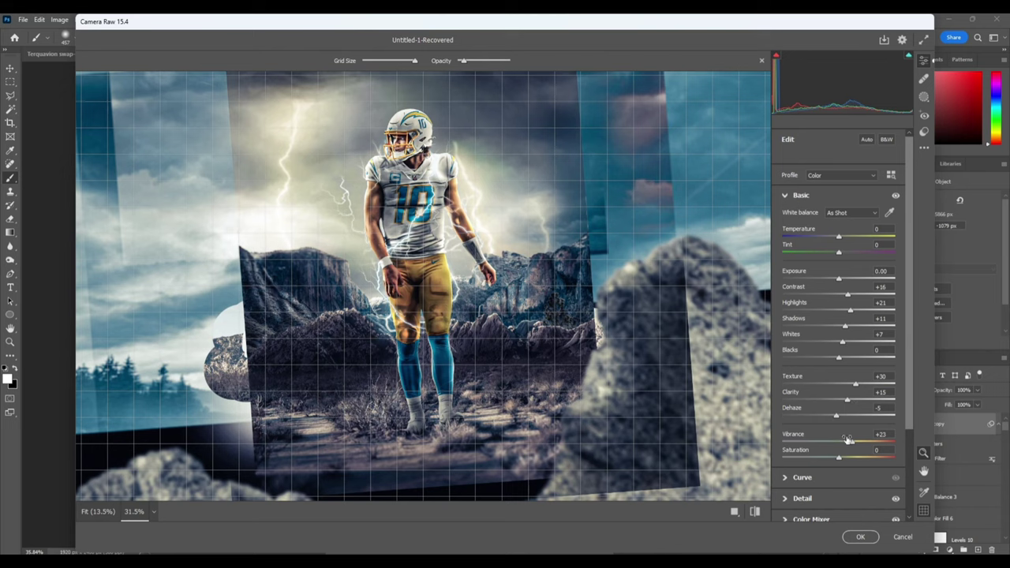
- Toggle the Basic adjustments off and on to compare, then reveal Detail showing Sharpening 31
click(896, 196)
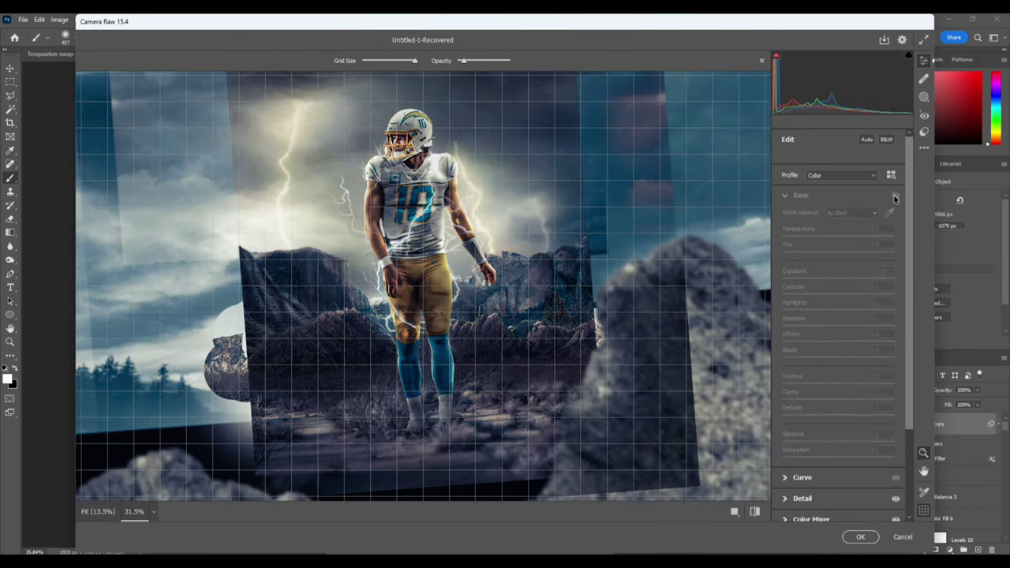
click(896, 195)
click(895, 195)
click(895, 195)
click(896, 195)
click(895, 195)
click(895, 196)
click(895, 196)
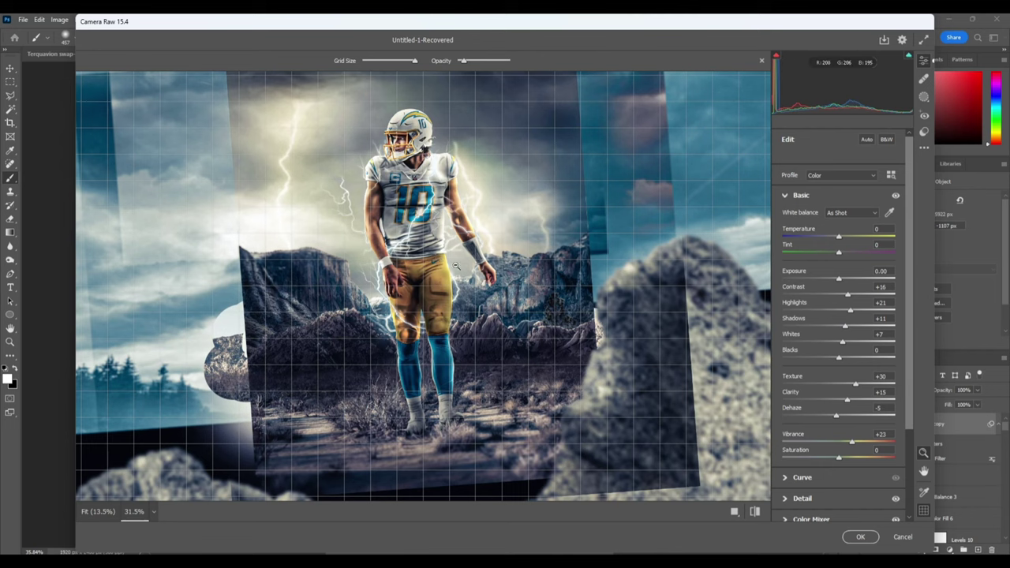
scroll(831, 418, down, 2)
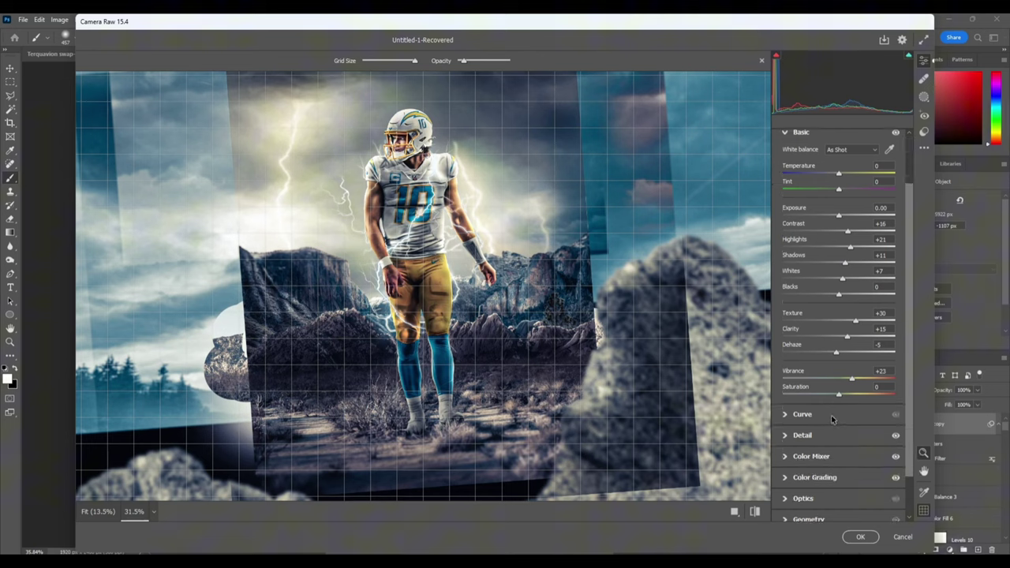
click(785, 437)
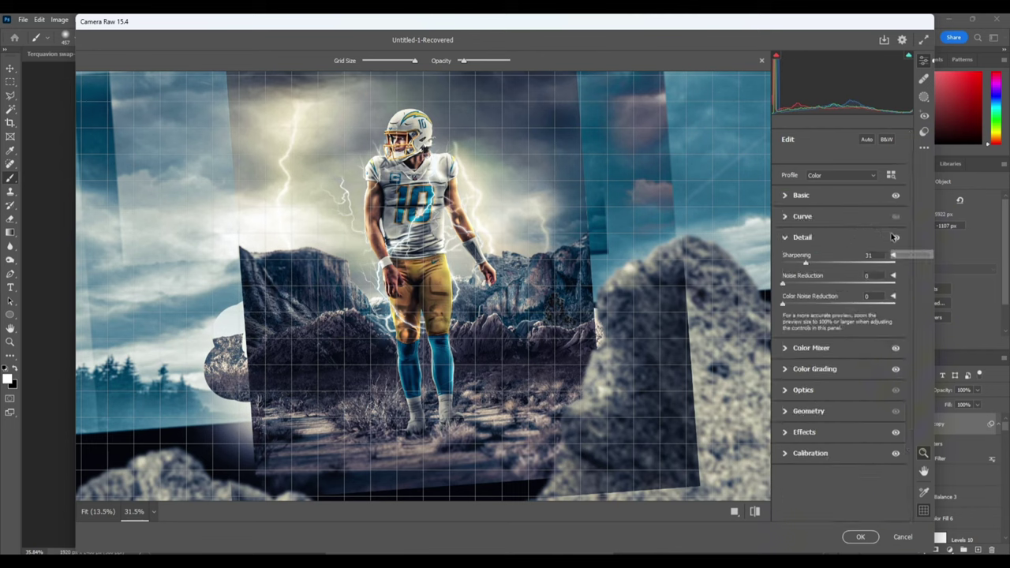
- Expand Color Mixer and Color Grading, toggling each off and on to compare the image
click(784, 348)
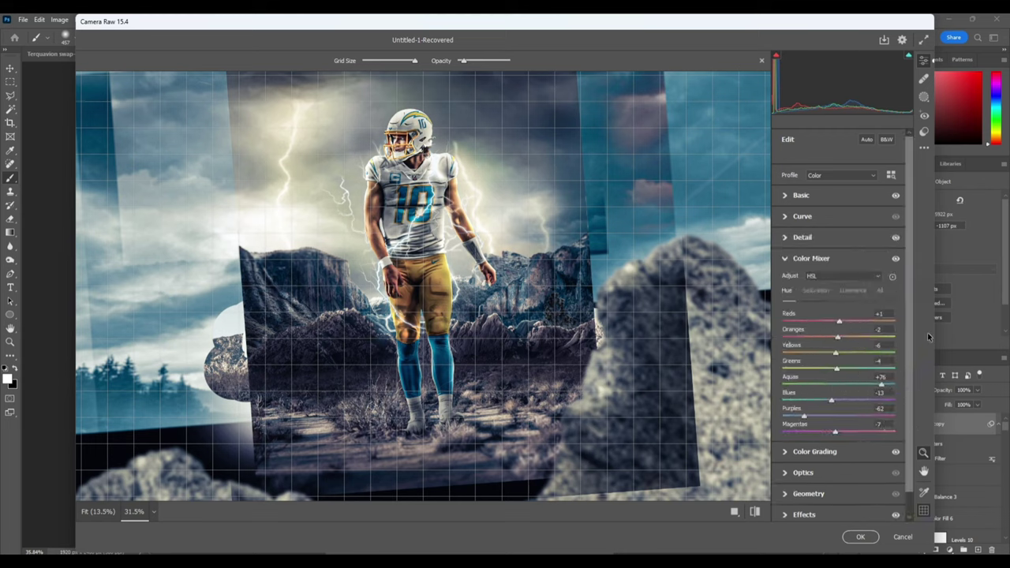
click(894, 259)
click(793, 456)
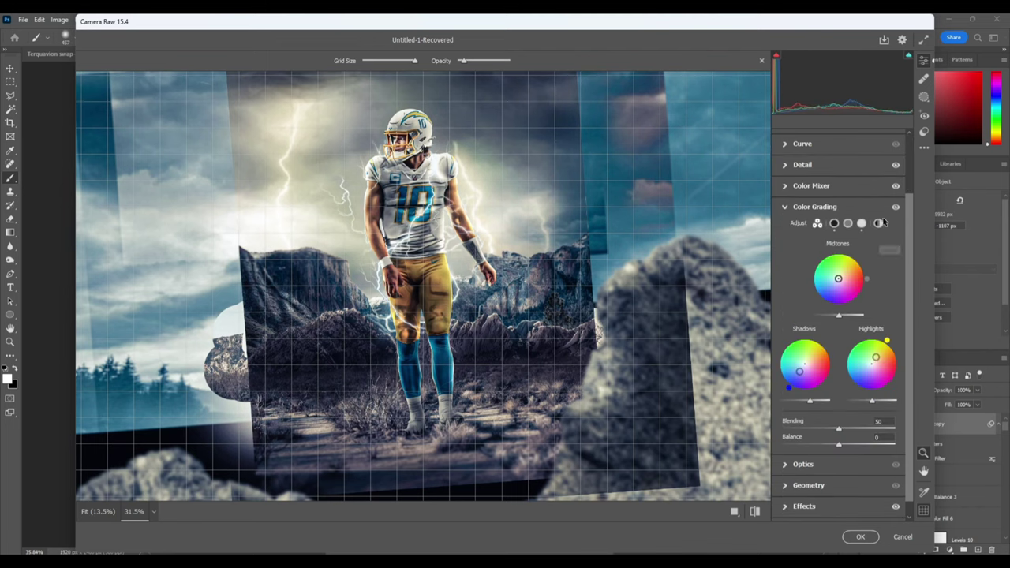
click(896, 209)
click(895, 208)
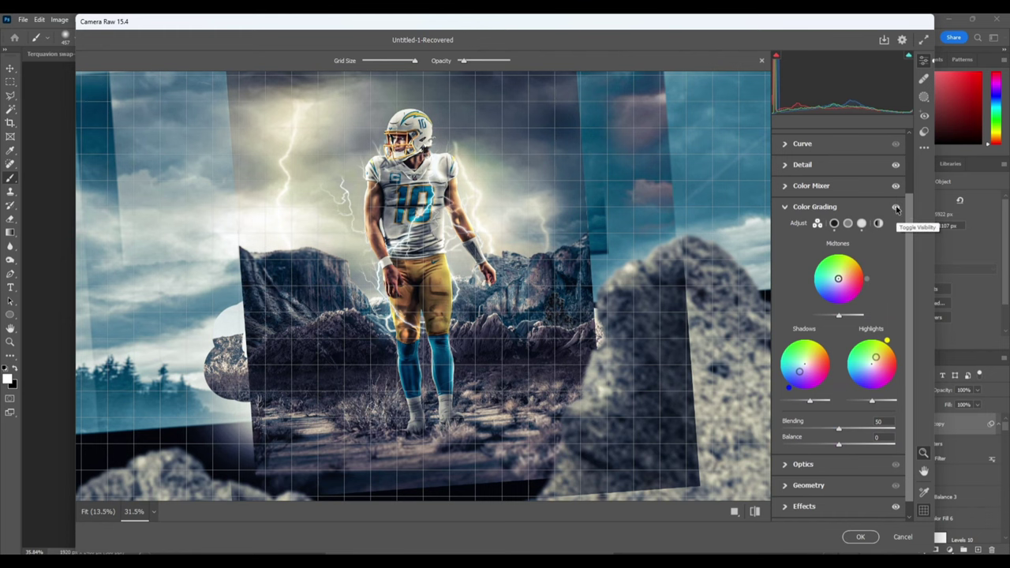
click(896, 208)
click(896, 208)
click(896, 208)
click(896, 208)
click(896, 208)
click(896, 209)
click(896, 209)
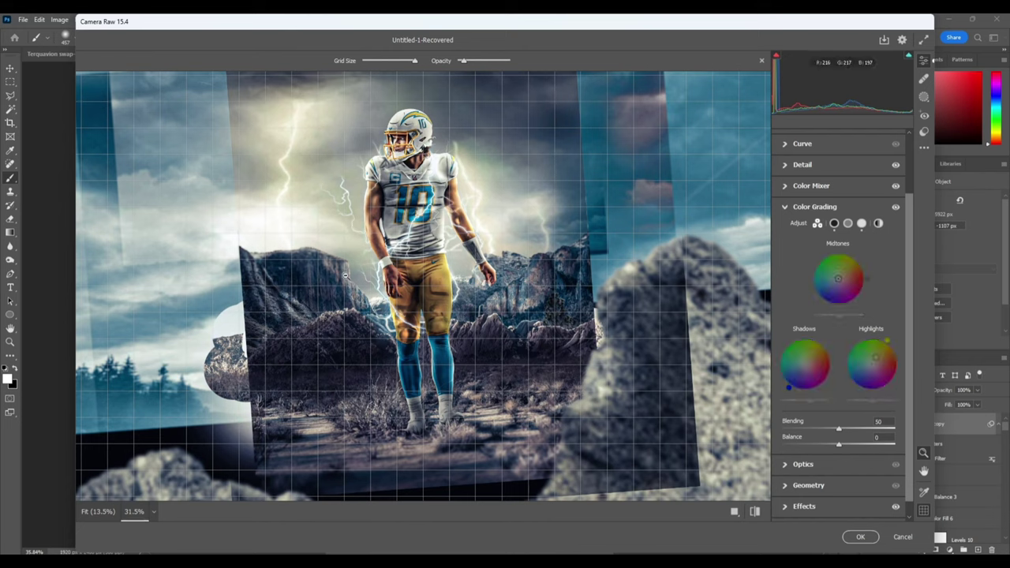
click(896, 209)
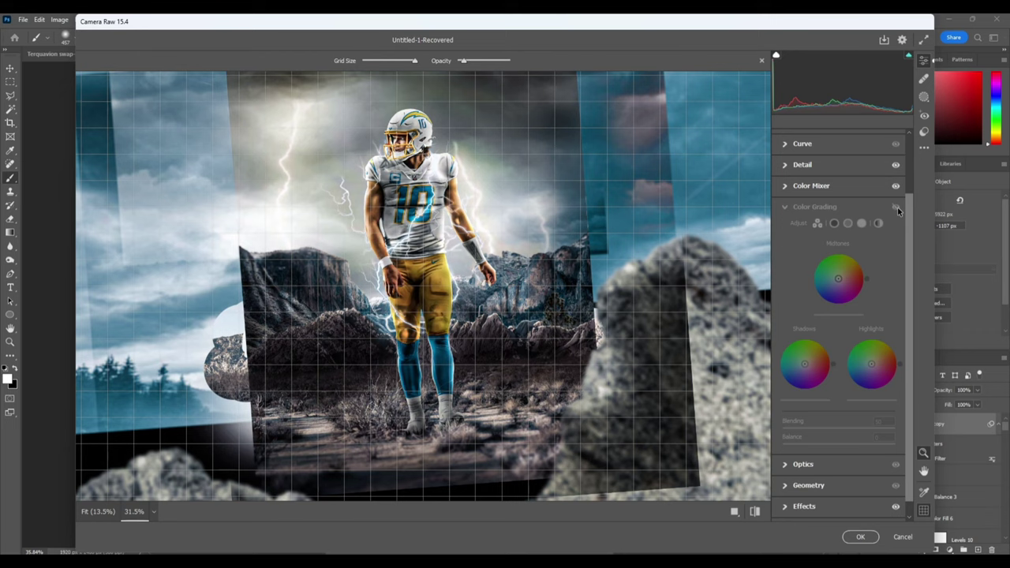
click(896, 208)
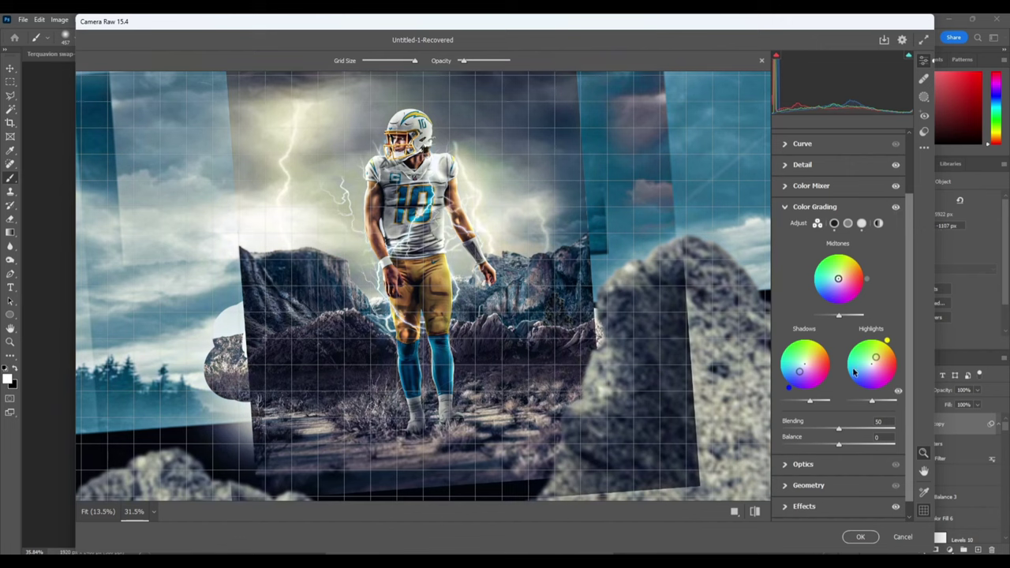
- Expand Effects and Calibration, and toggle Calibration to compare with and without it
scroll(793, 473, down, 1)
click(787, 490)
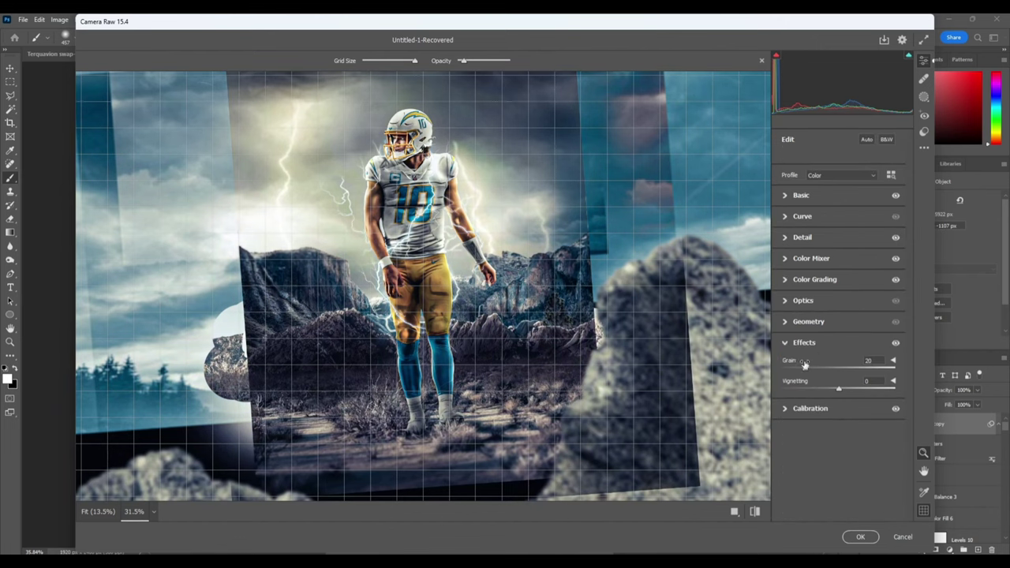
click(788, 410)
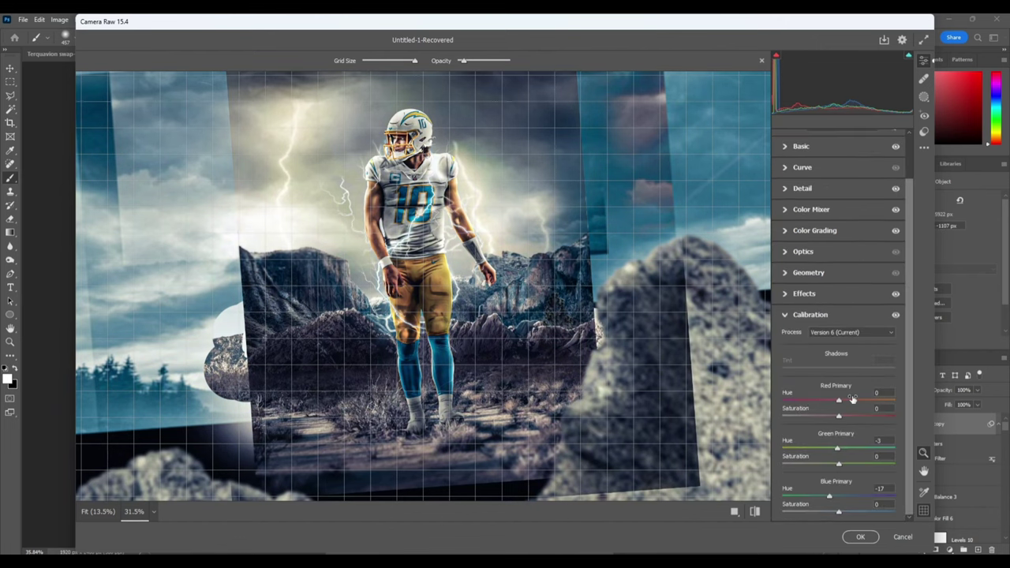
click(896, 315)
click(896, 316)
double_click(896, 316)
- Apply the Camera Raw grade, then begin transforming the Color Balance 3 copy past the smart filter notice
click(894, 537)
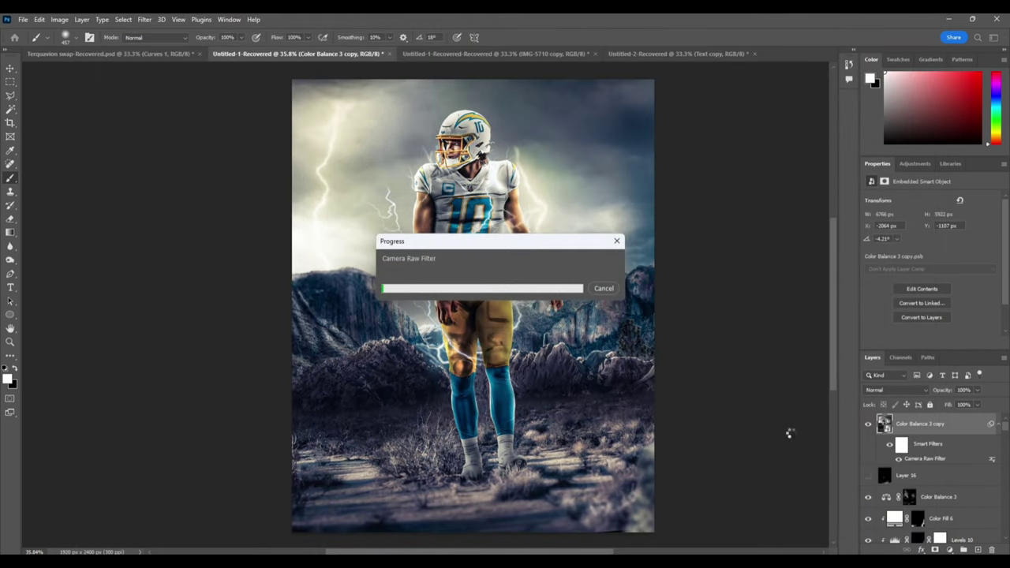
scroll(601, 296, down, 3)
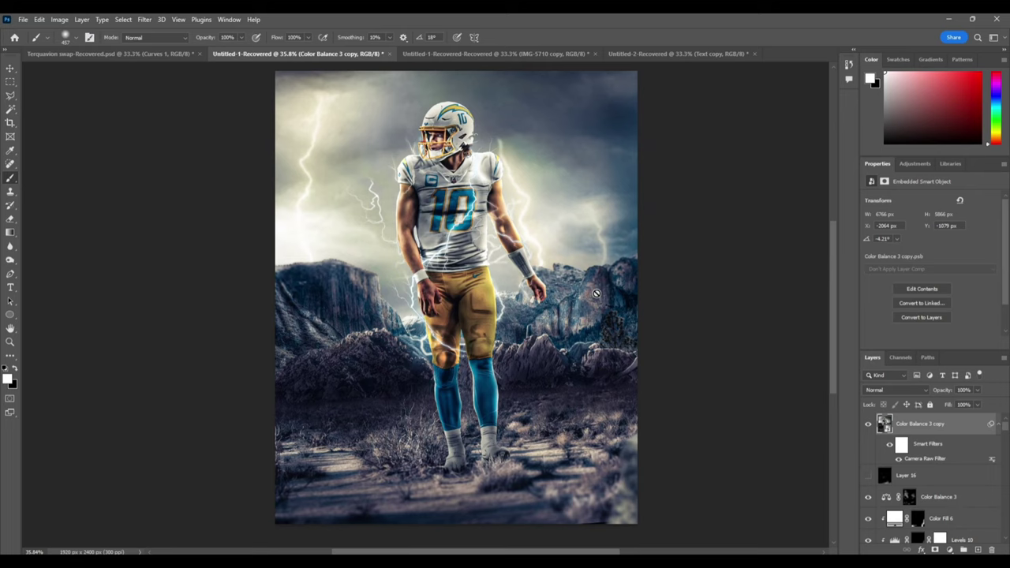
key(ctrl+t)
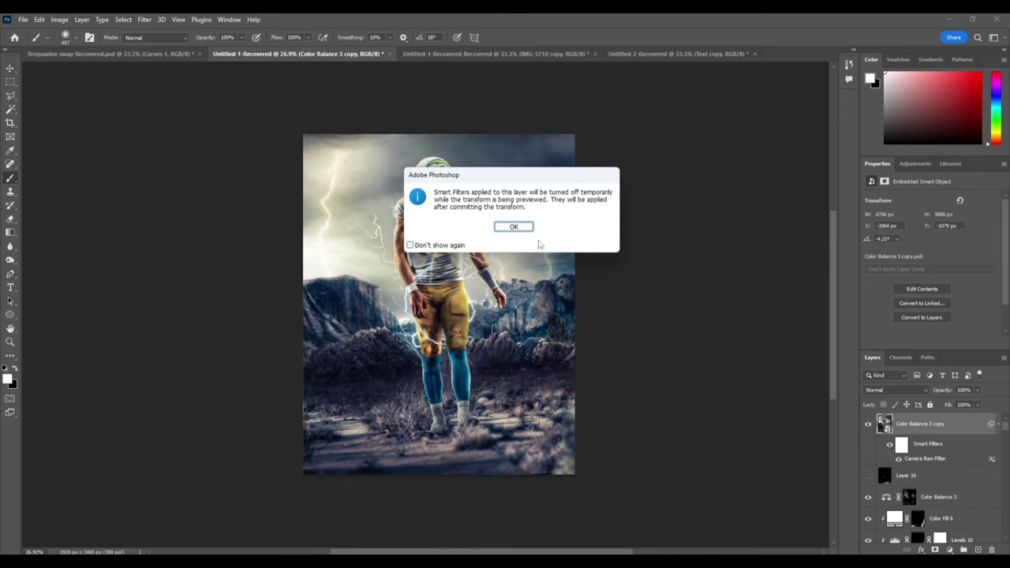
click(513, 229)
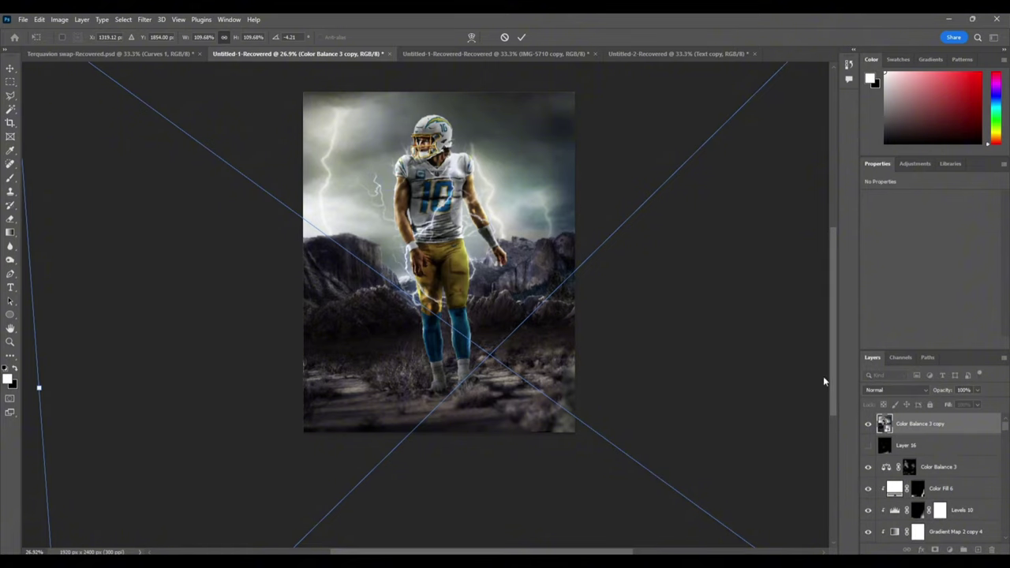
- Try a smaller, shifted version, undo it, and commit the 109.68% scale with −4.21° tilt
scroll(444, 316, down, 4)
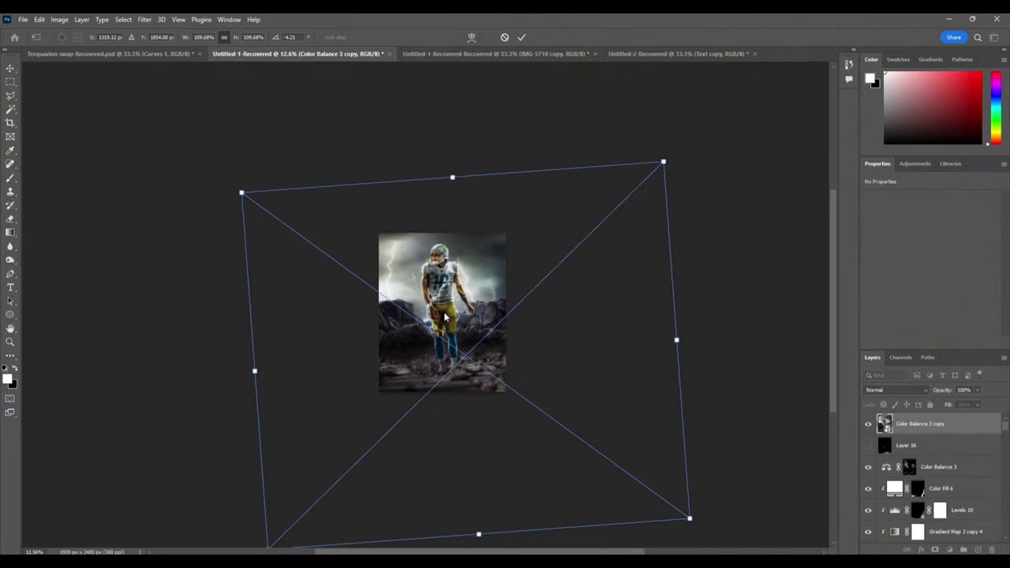
drag(676, 341, 708, 324)
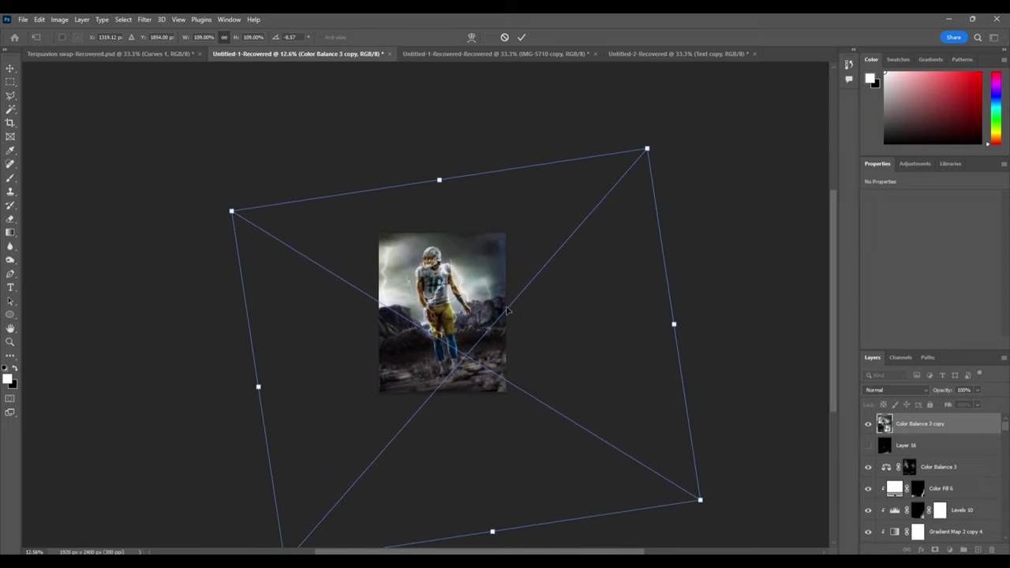
drag(507, 310, 510, 312)
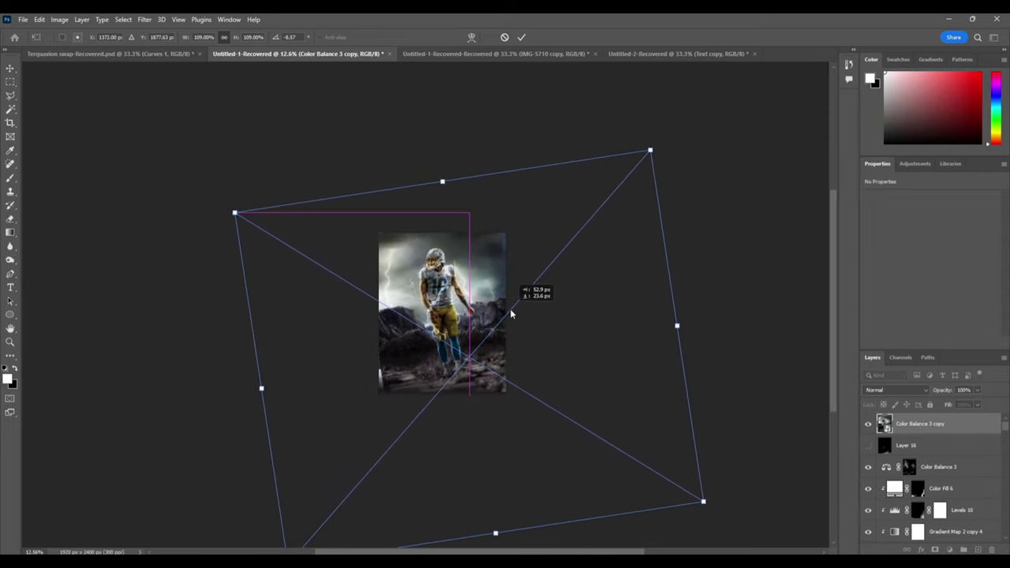
key(ctrl+z)
key(ctrl+z)
key(ctrl+z)
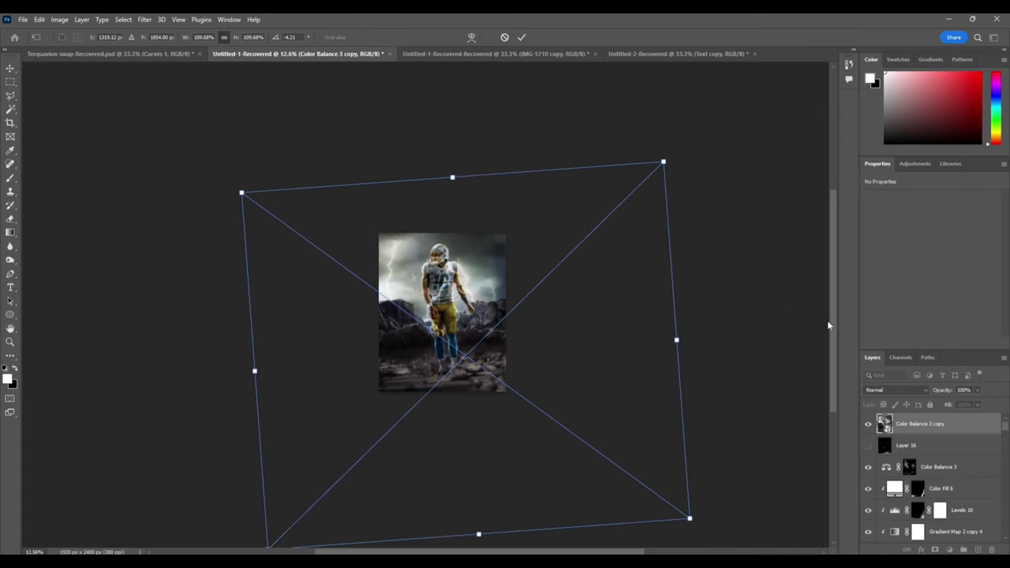
key(ctrl+h)
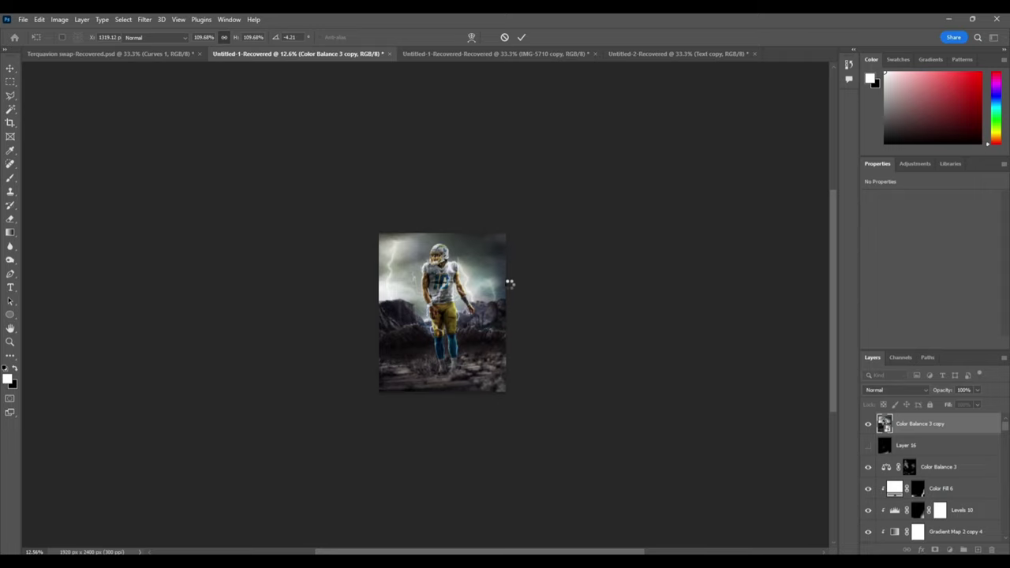
key(Return)
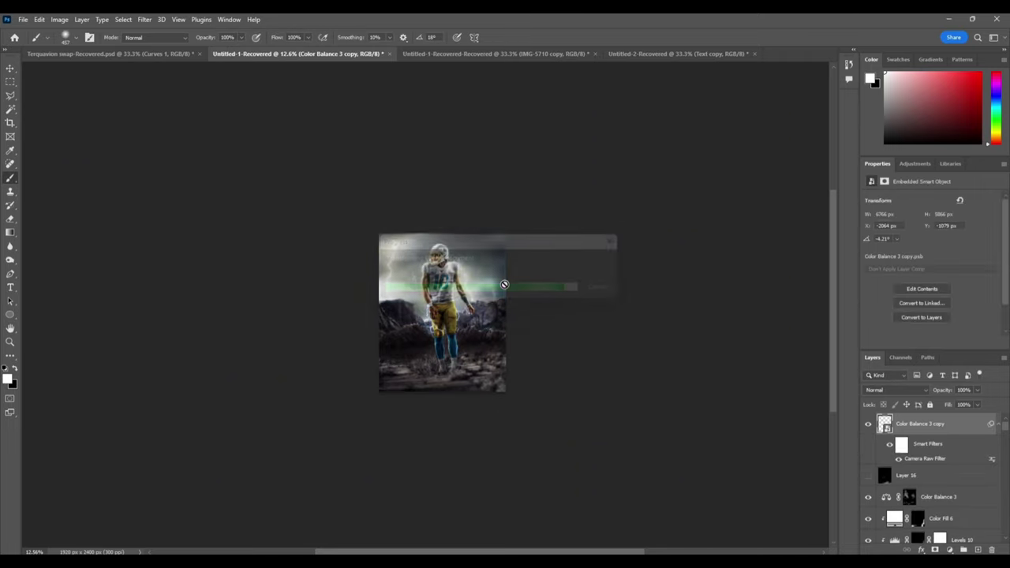
scroll(474, 302, up, 3)
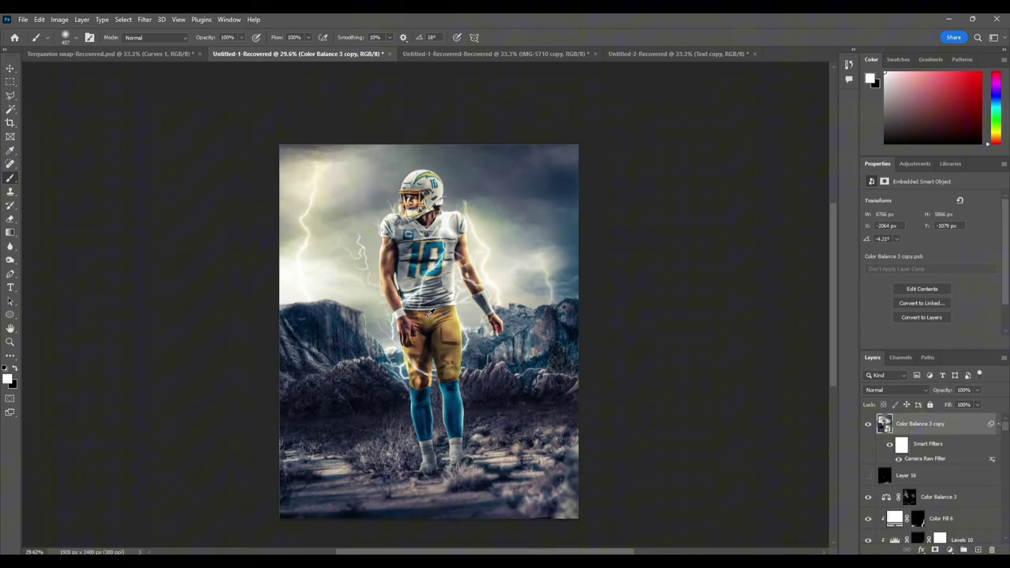
click(868, 424)
click(869, 424)
scroll(378, 294, up, 3)
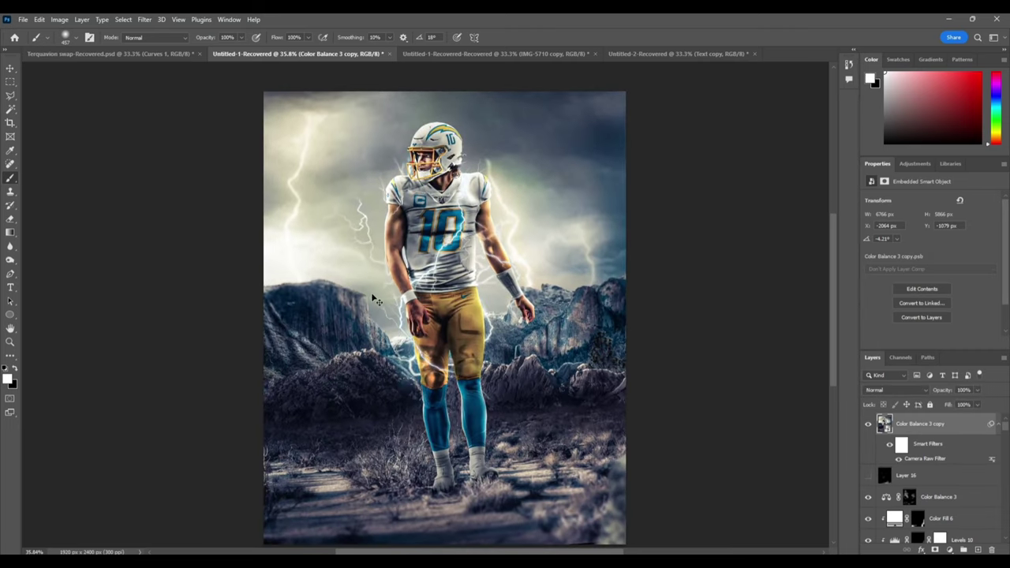
click(868, 424)
click(868, 423)
click(869, 423)
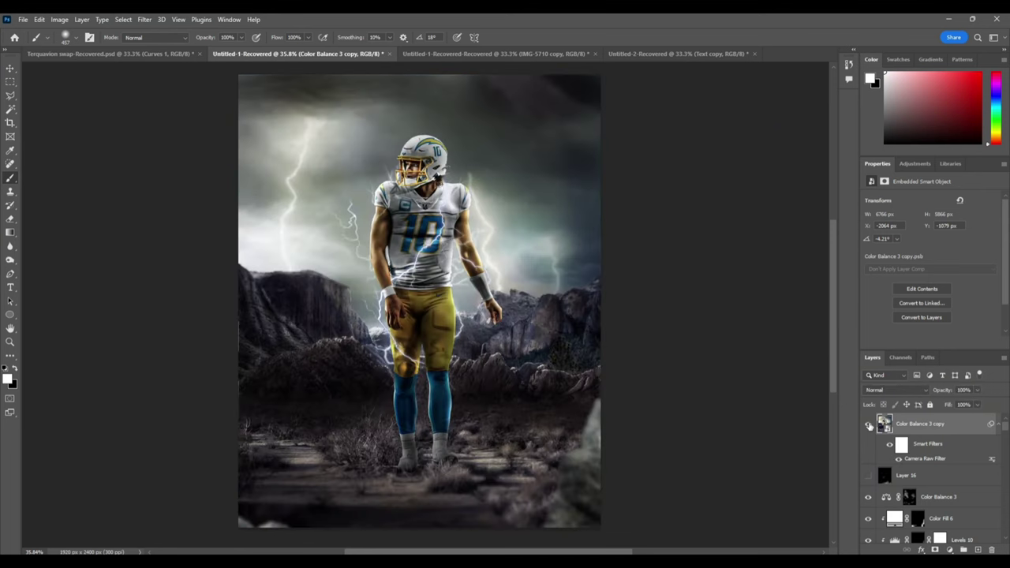
click(868, 423)
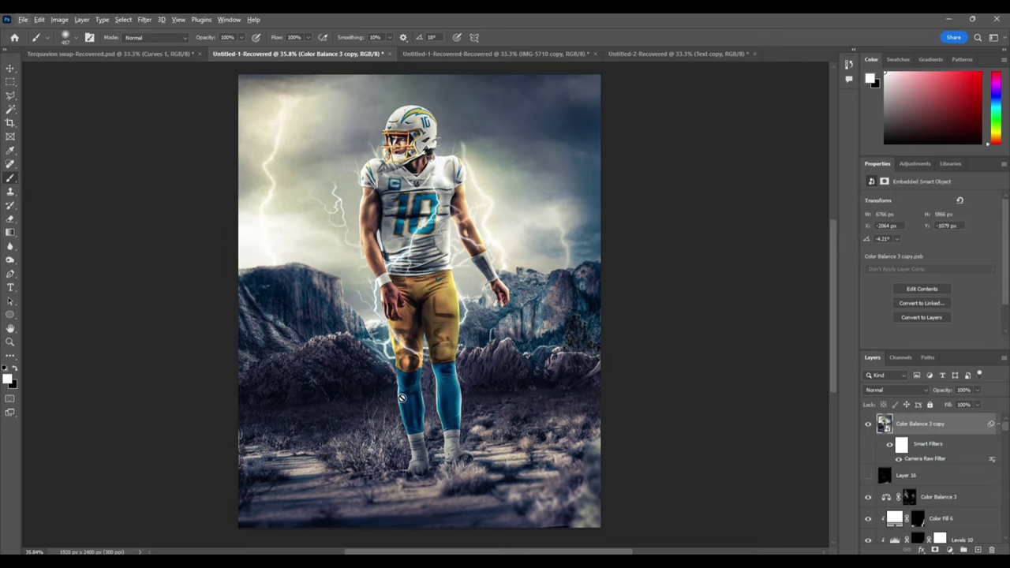
scroll(661, 400, up, 1)
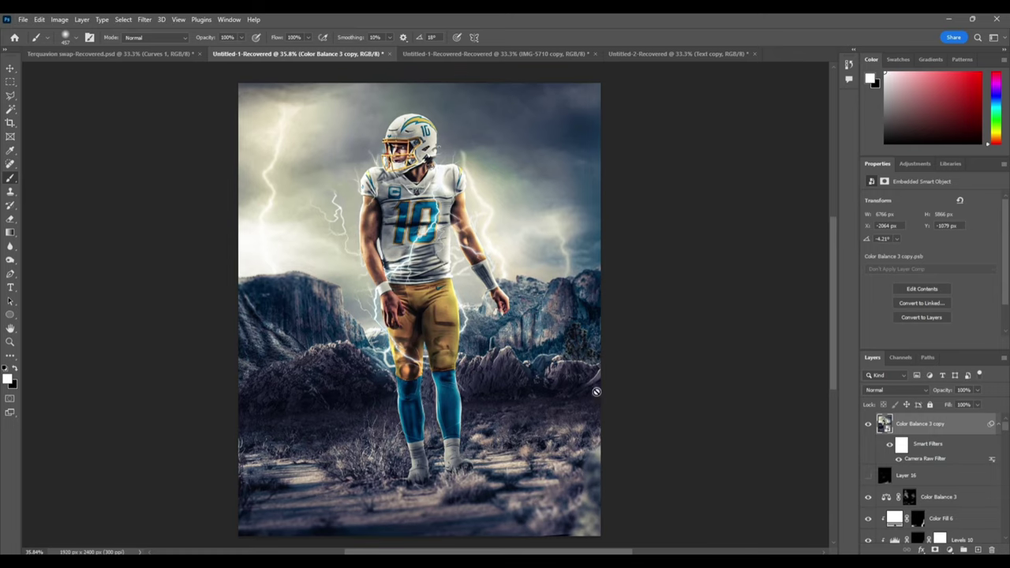
scroll(511, 381, left, 1)
scroll(513, 379, down, 1)
scroll(512, 379, left, 1)
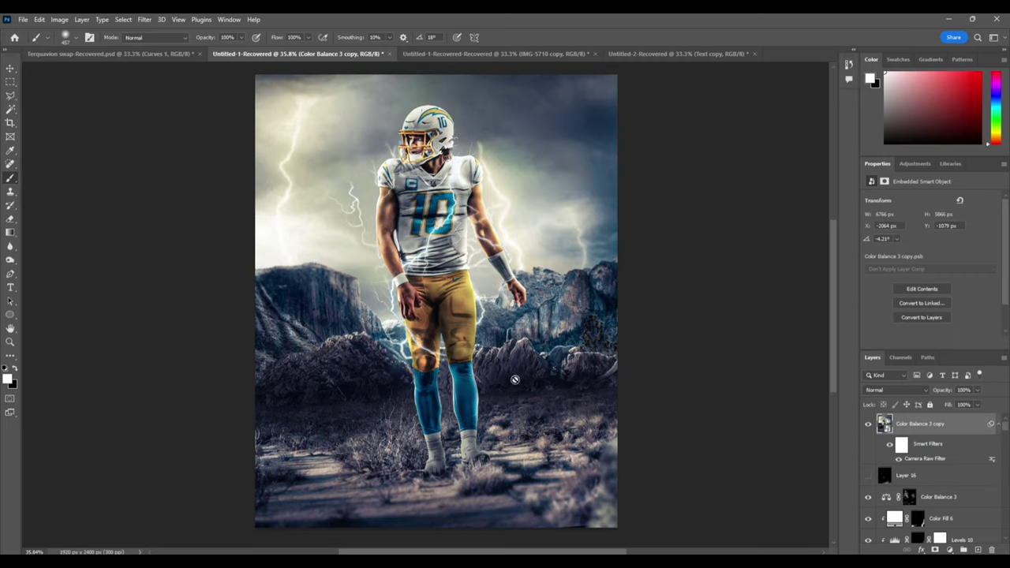